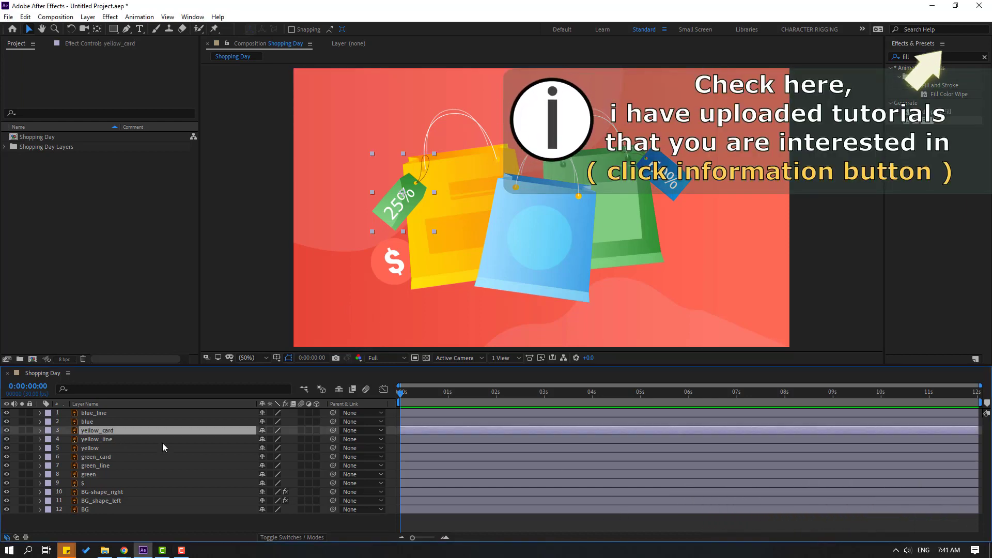
# Pre-compose the yellow_card, yellow_line and yellow layers into a new composition named YELLOW
pyautogui.keyDown('ctrl'); pyautogui.click(89, 441); pyautogui.keyUp('ctrl')
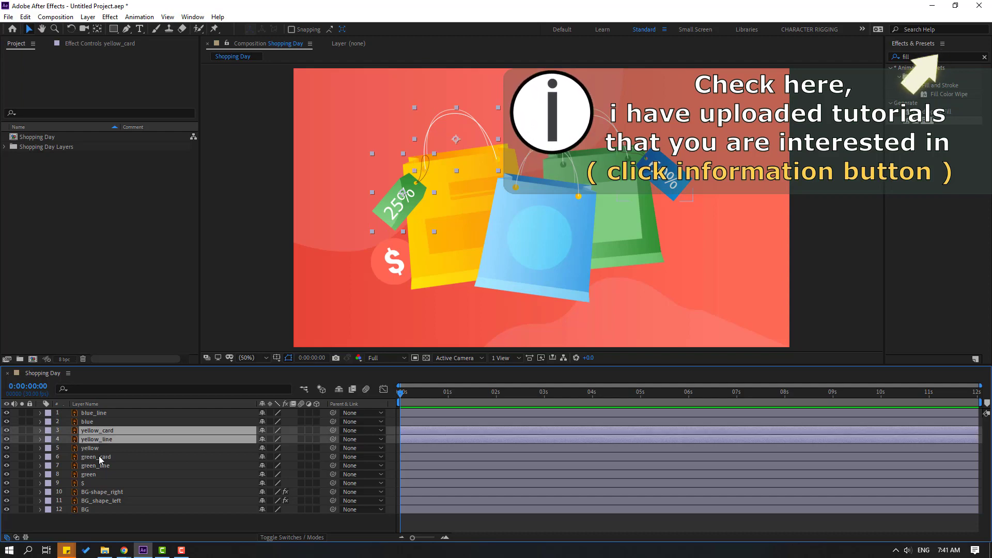
pyautogui.keyDown('ctrl'); pyautogui.click(89, 451); pyautogui.keyUp('ctrl')
pyautogui.rightClick(107, 442)
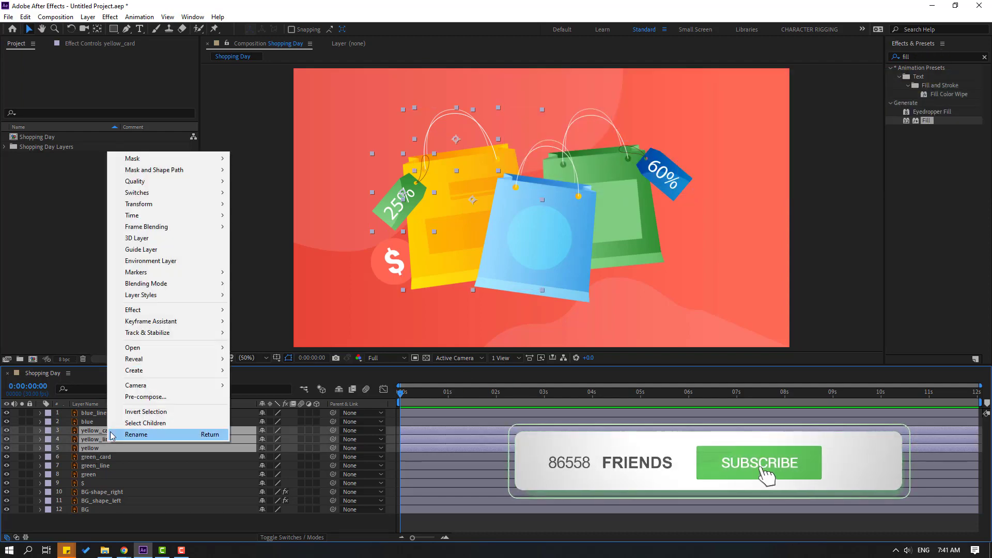
pyautogui.click(140, 399)
pyautogui.write('YELLOW')
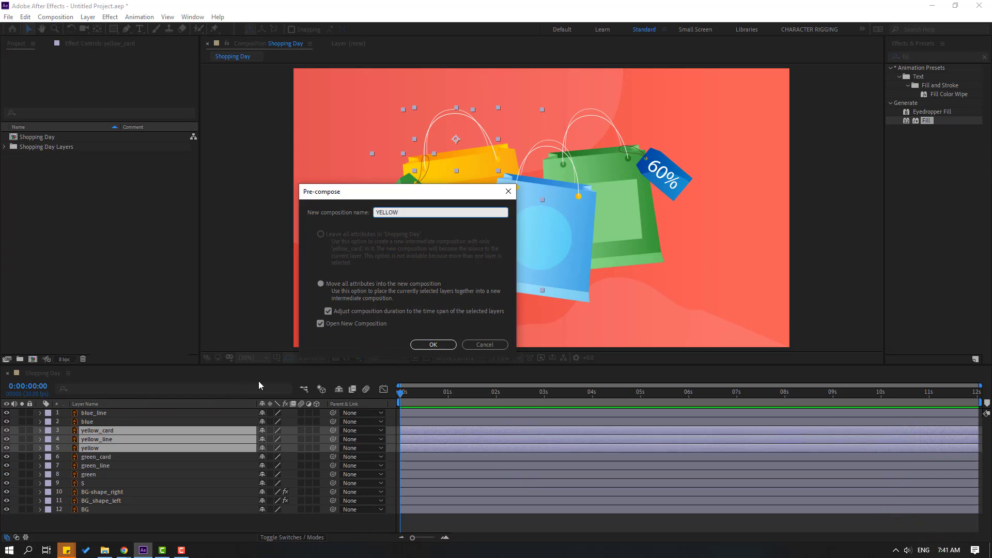
pyautogui.click(433, 344)
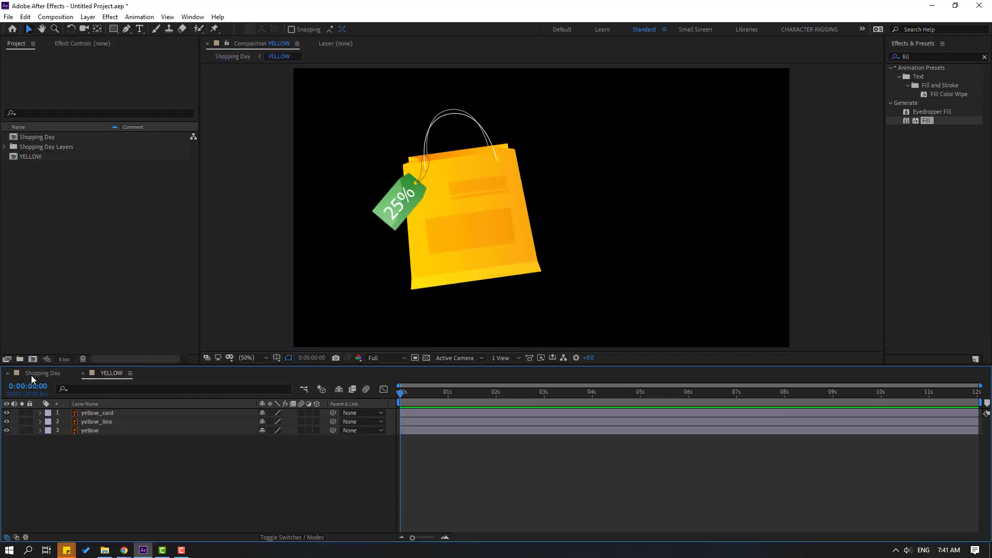
# Pre-compose the green_card, green_line and green layers of Shopping Day into a new composition named GREEN
pyautogui.click(31, 376)
pyautogui.click(90, 457)
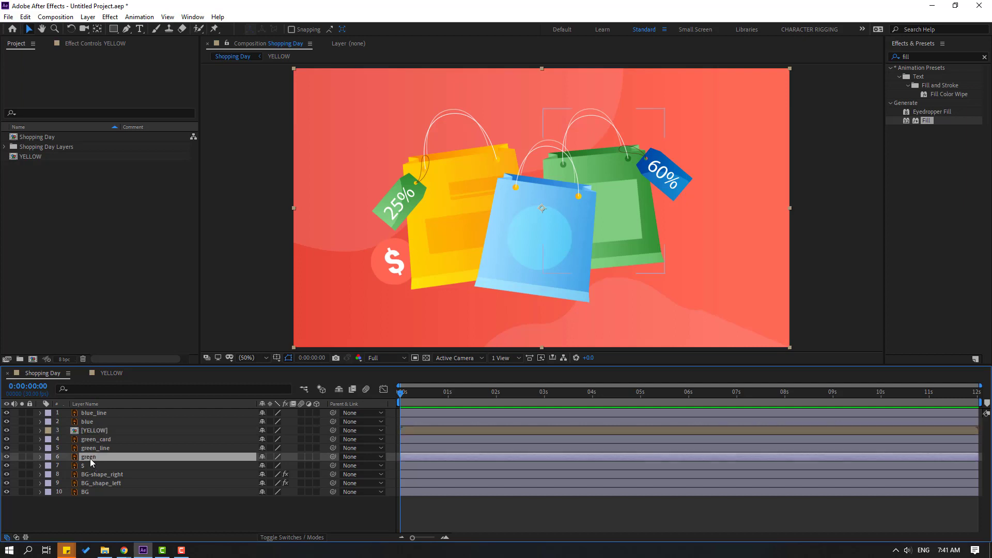
pyautogui.keyDown('ctrl'); pyautogui.click(120, 447); pyautogui.keyUp('ctrl')
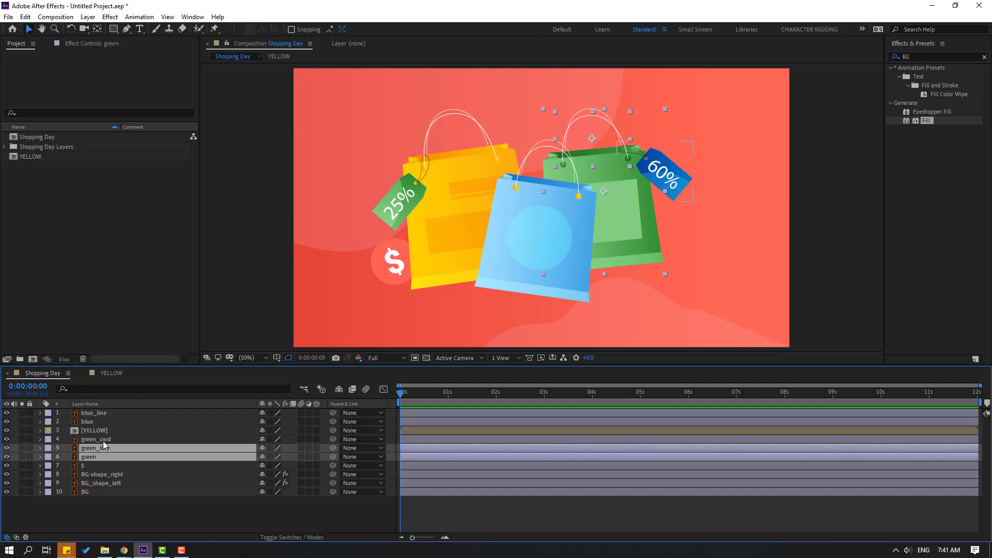
pyautogui.keyDown('ctrl'); pyautogui.click(103, 441); pyautogui.keyUp('ctrl')
pyautogui.rightClick(89, 456)
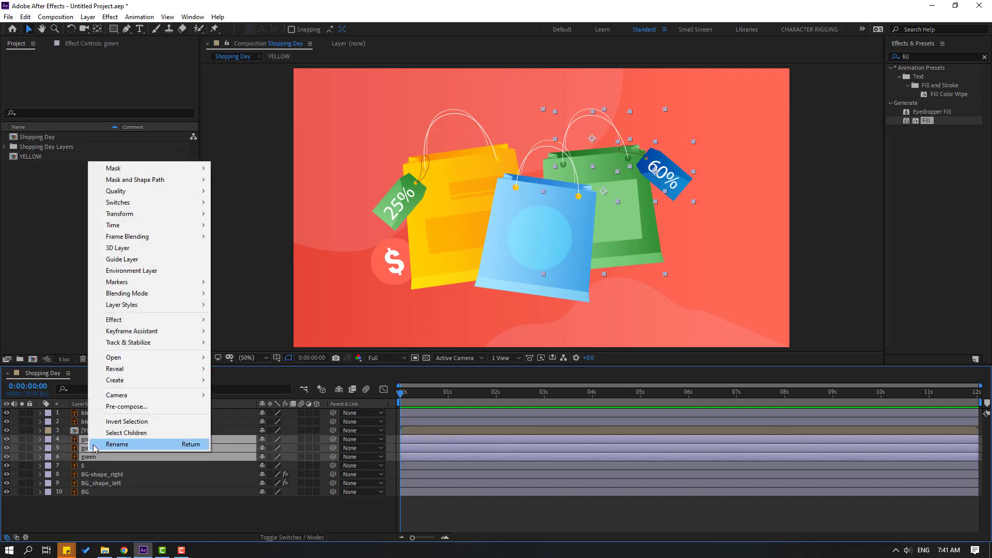
pyautogui.click(117, 406)
pyautogui.write('GREEN')
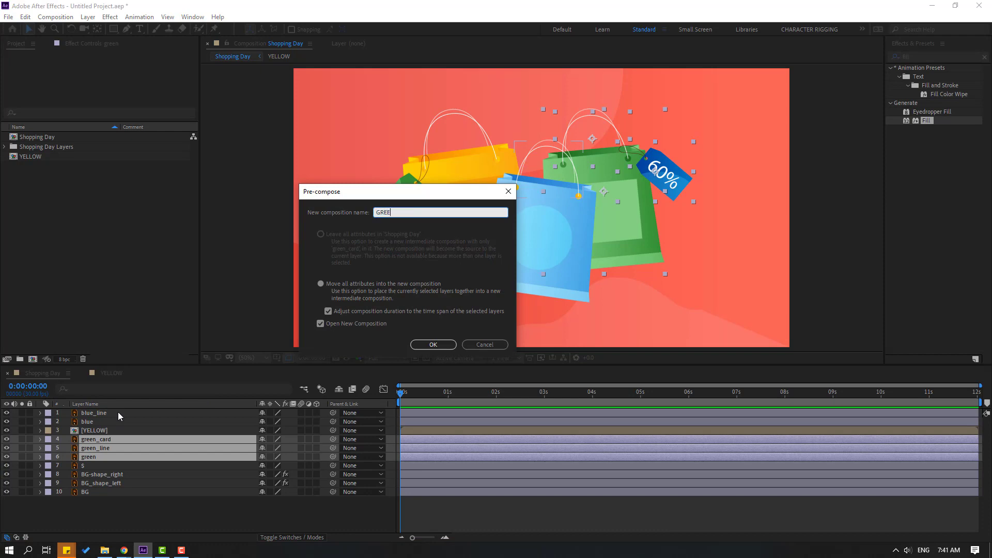
pyautogui.click(432, 345)
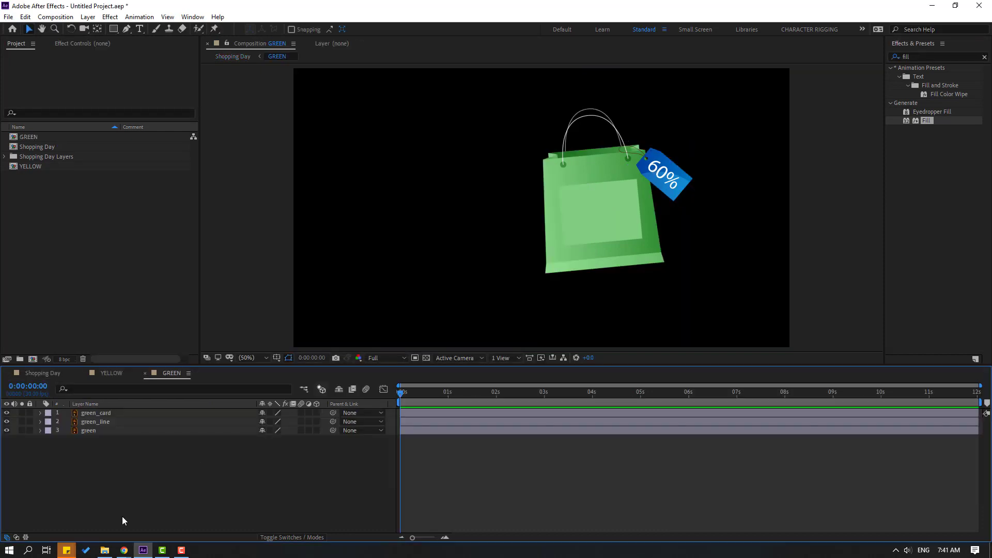
# Pre-compose the blue_line and blue layers of Shopping Day into a new composition named BLUE
pyautogui.click(44, 374)
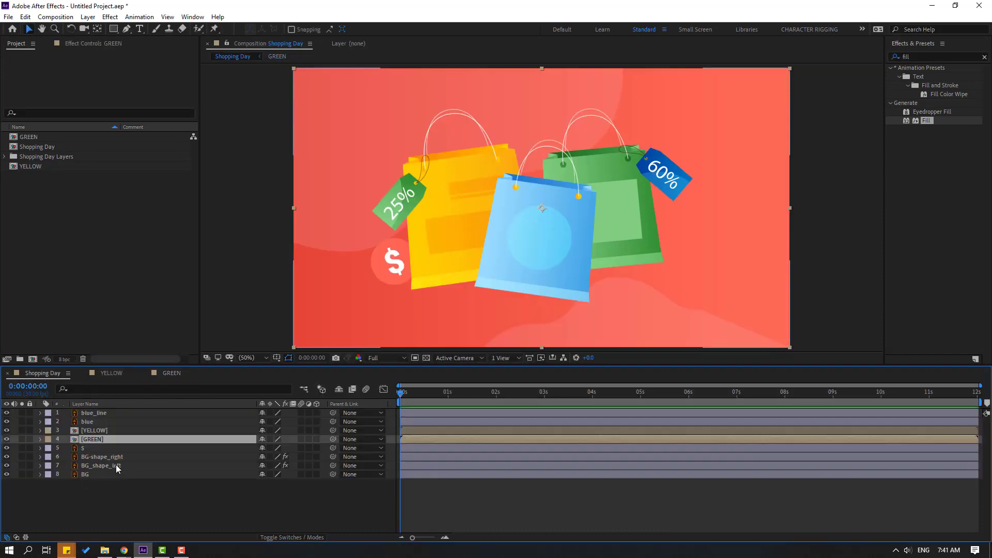
pyautogui.click(89, 422)
pyautogui.keyDown('ctrl'); pyautogui.click(90, 414); pyautogui.keyUp('ctrl')
pyautogui.rightClick(94, 415)
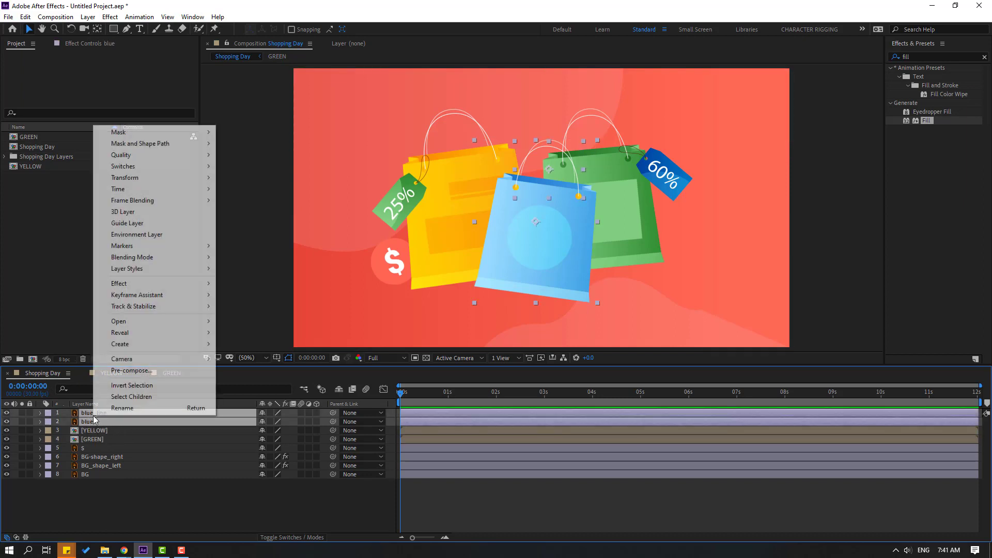
pyautogui.click(126, 371)
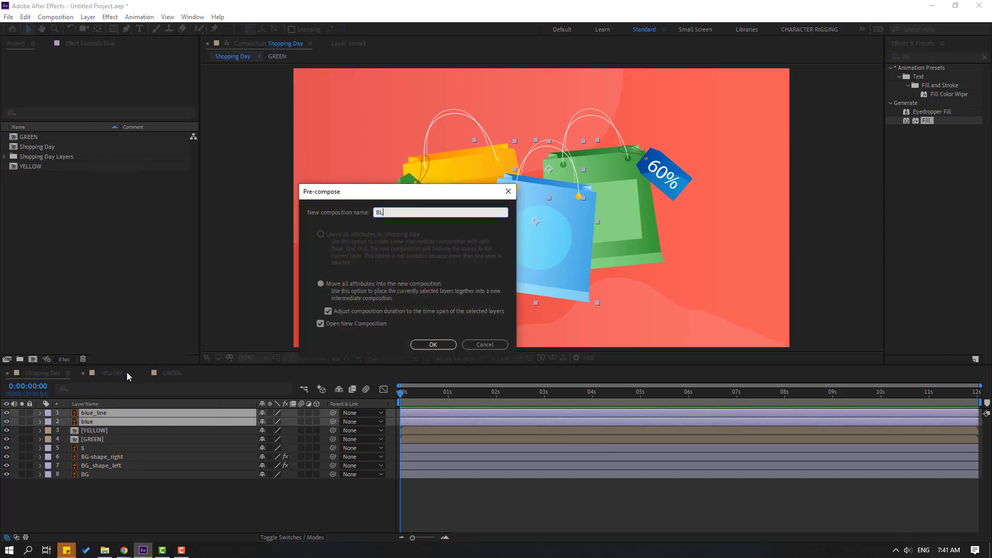
pyautogui.click(422, 346)
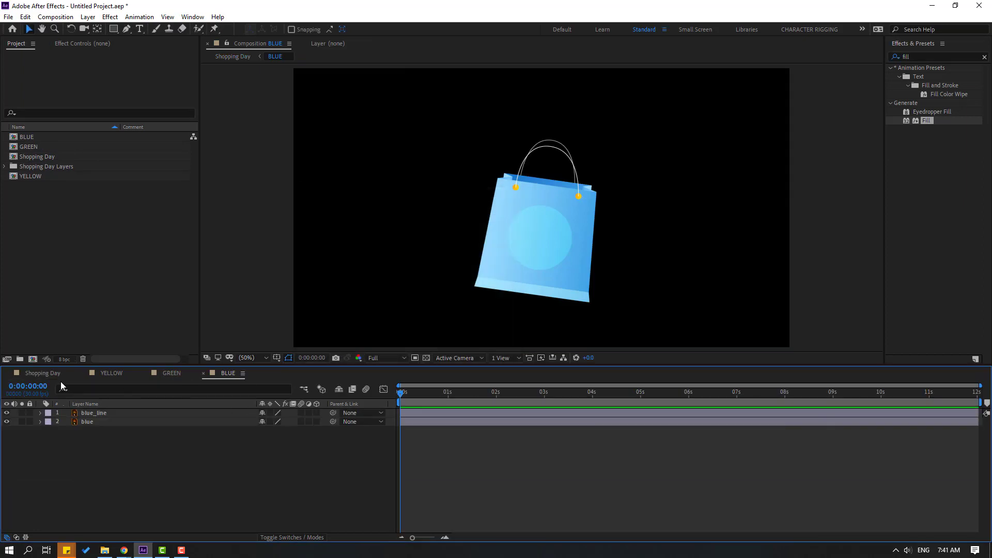
# Hide the $ layer and lock the BG layer in the Shopping Day composition
pyautogui.click(41, 375)
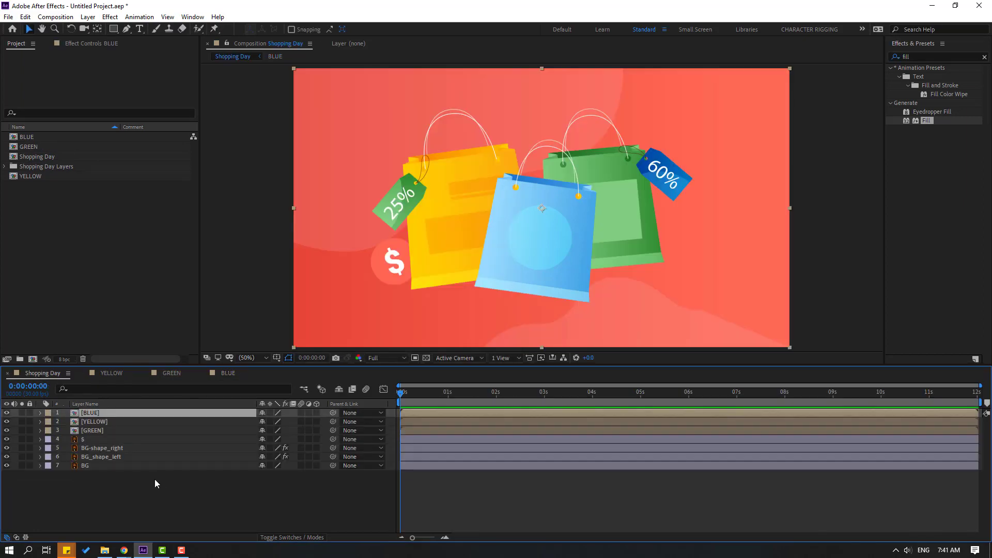
pyautogui.click(121, 500)
pyautogui.click(80, 441)
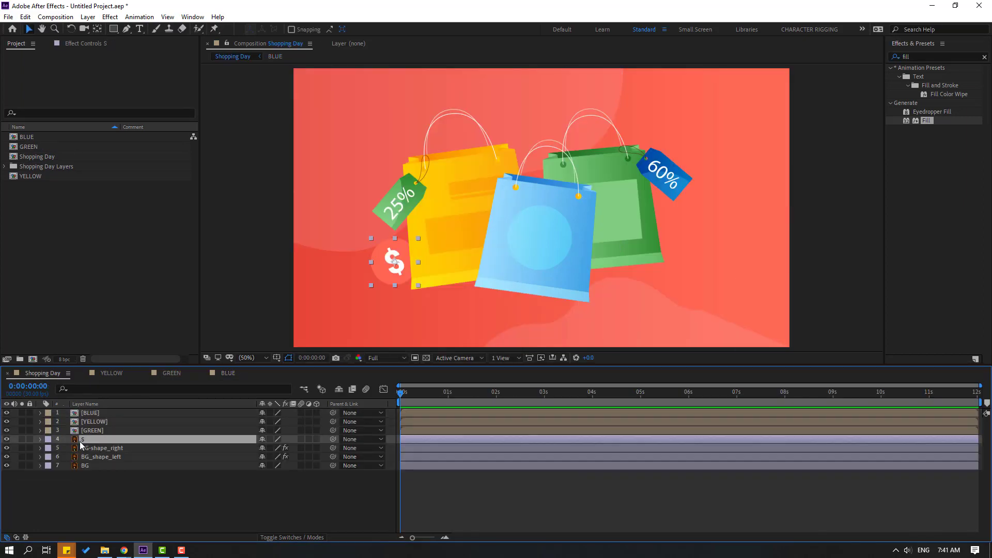
pyautogui.click(7, 439)
pyautogui.click(103, 523)
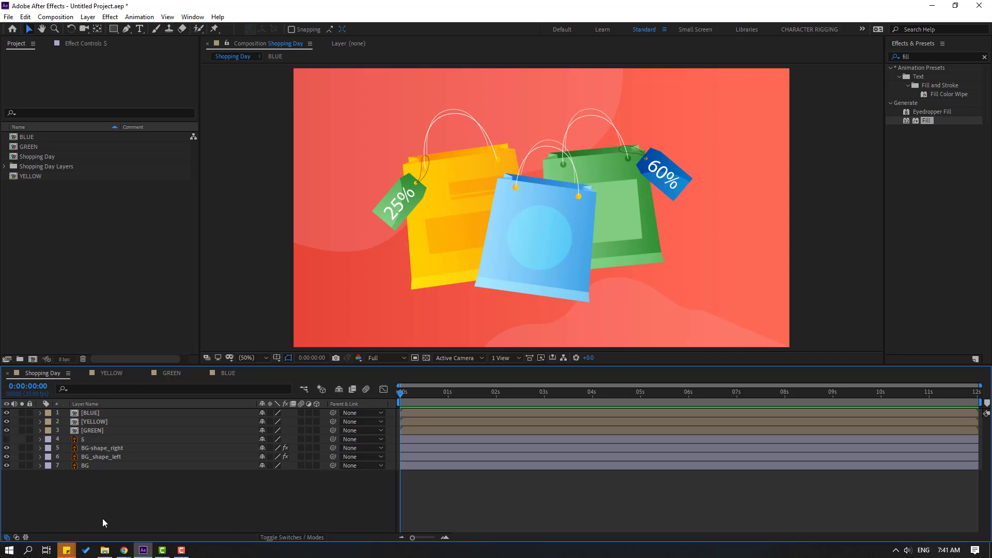
pyautogui.click(91, 467)
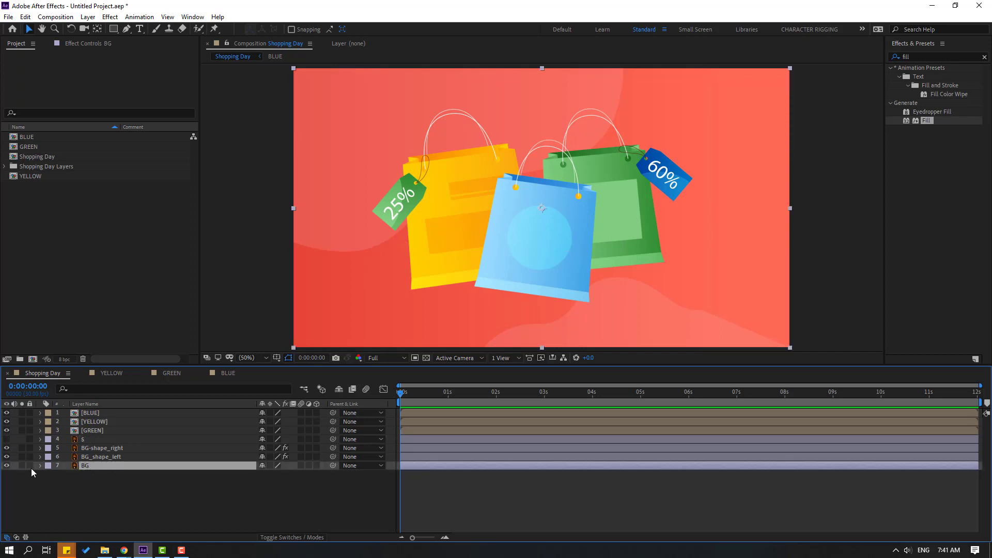
pyautogui.click(30, 466)
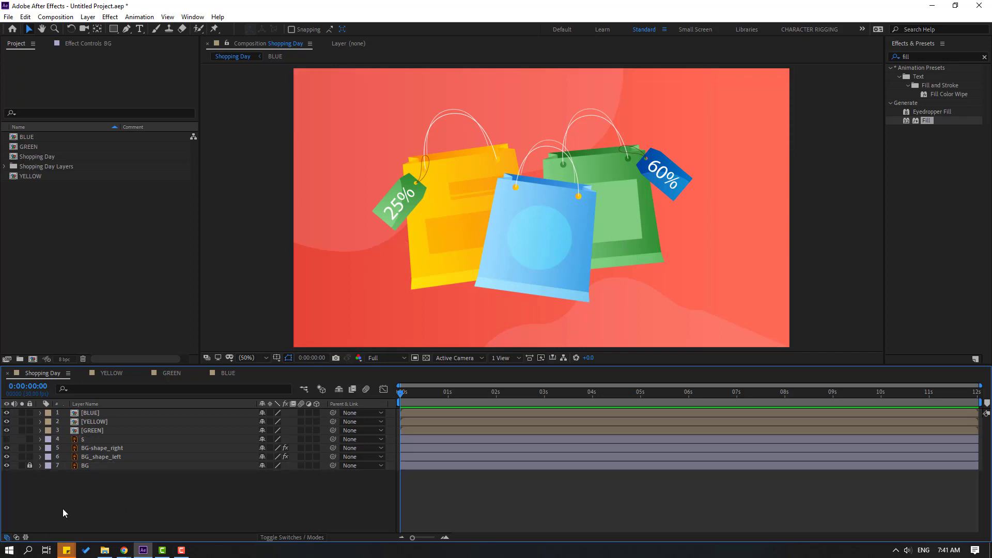
# Move the YELLOW layer below the frame to Position 960, 1482 and add a starting Position keyframe at 0 seconds
pyautogui.click(86, 423)
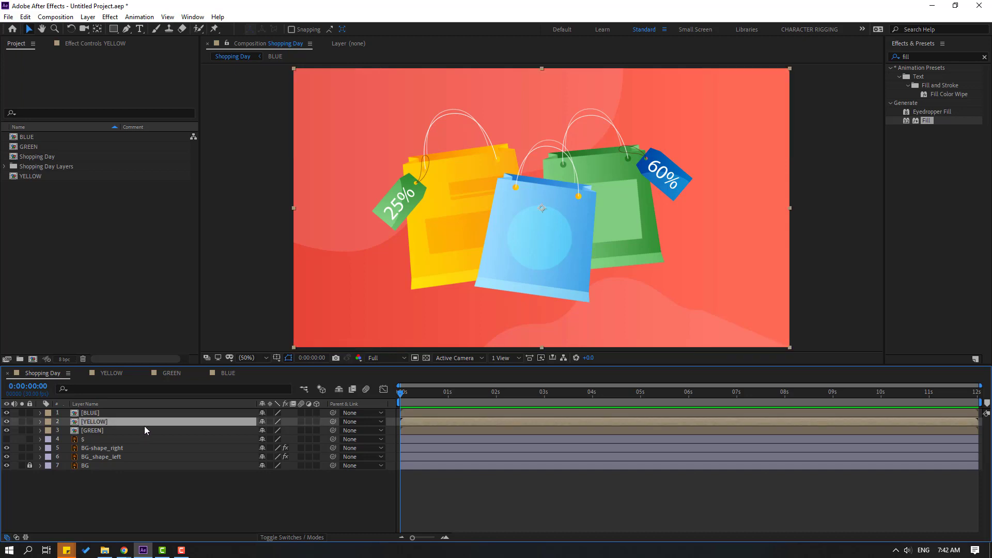
pyautogui.press('p')
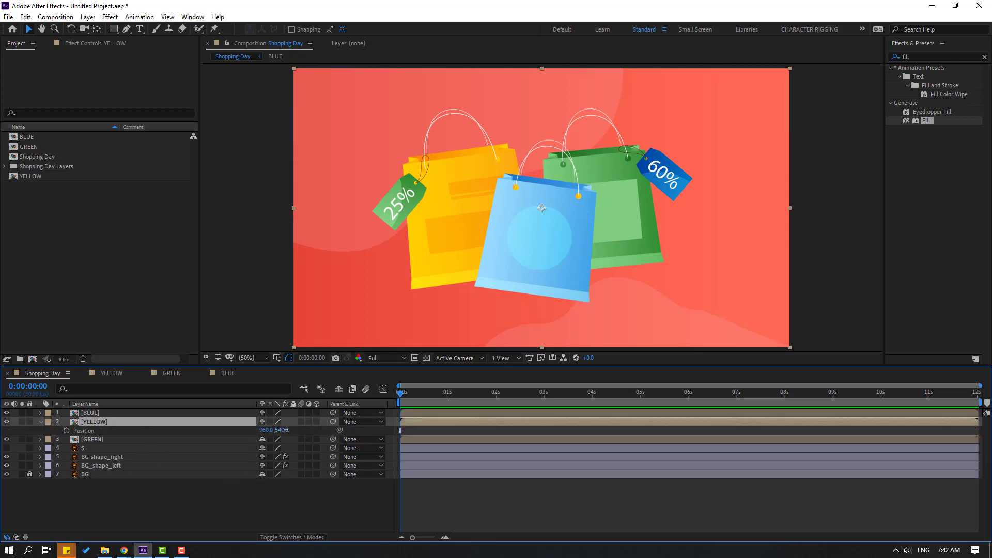
pyautogui.moveTo(282, 430); pyautogui.dragTo(742, 409)
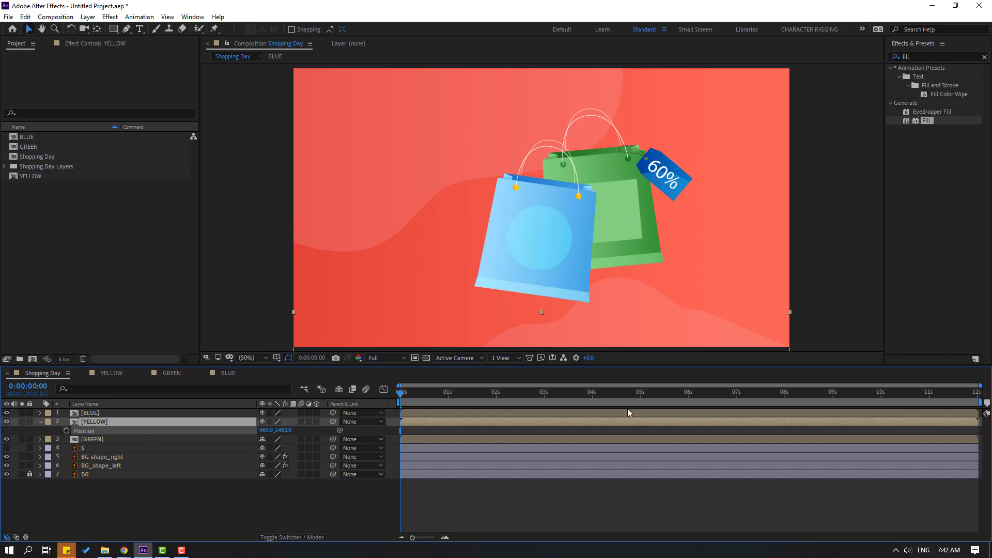
pyautogui.moveTo(628, 412); pyautogui.dragTo(628, 413)
pyautogui.click(66, 431)
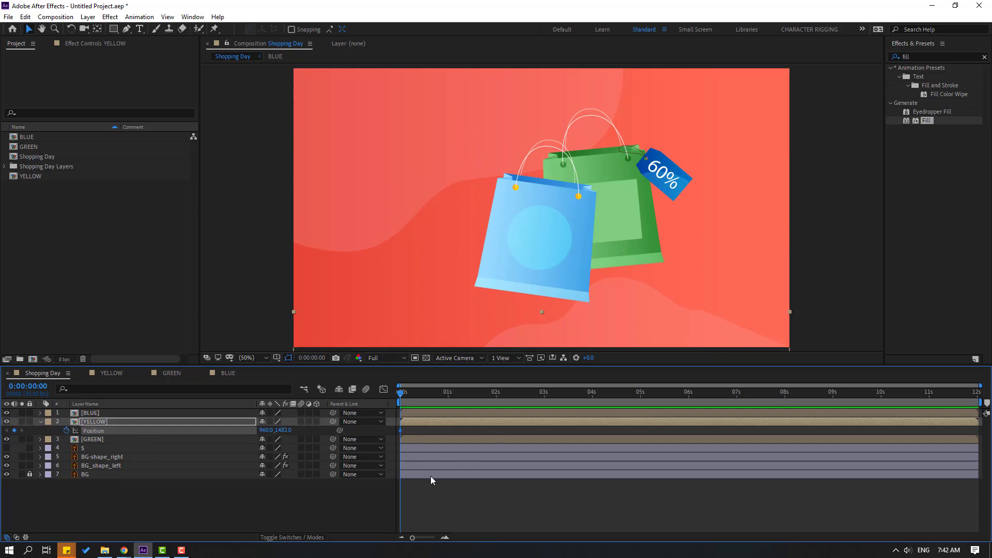
# Add YELLOW Position keyframes with Y 471 at frame 10, 617 at about frame 20 and 552 at 1 second, and preview the bounce
pyautogui.hotkey('shift', 'pagedown')
pyautogui.moveTo(283, 430); pyautogui.dragTo(204, 436)
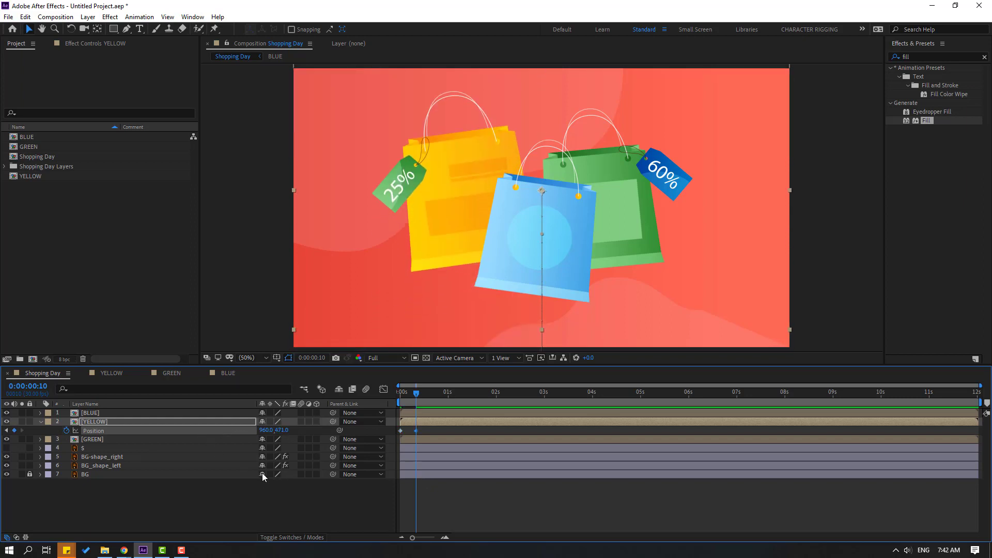
pyautogui.moveTo(282, 430); pyautogui.dragTo(346, 451)
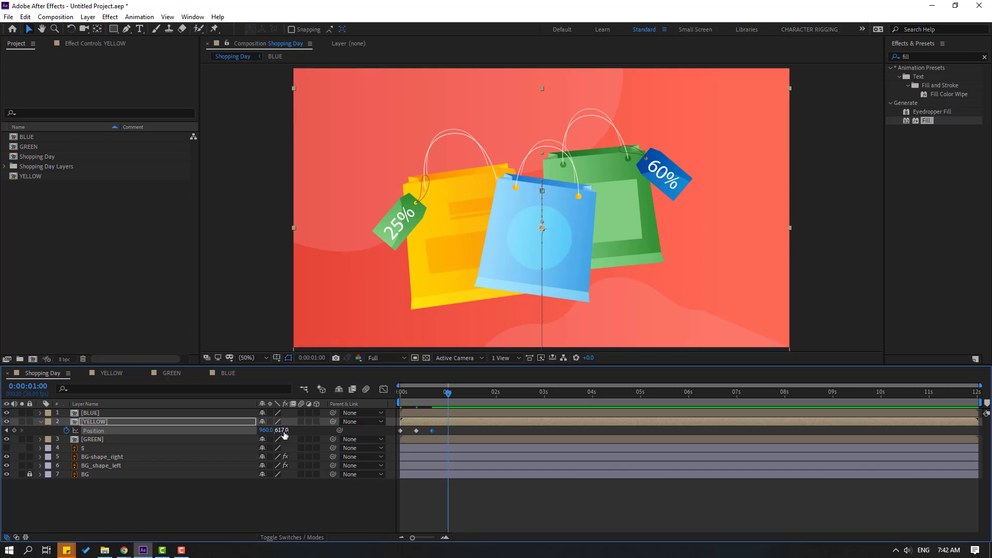
pyautogui.moveTo(282, 430); pyautogui.dragTo(252, 433)
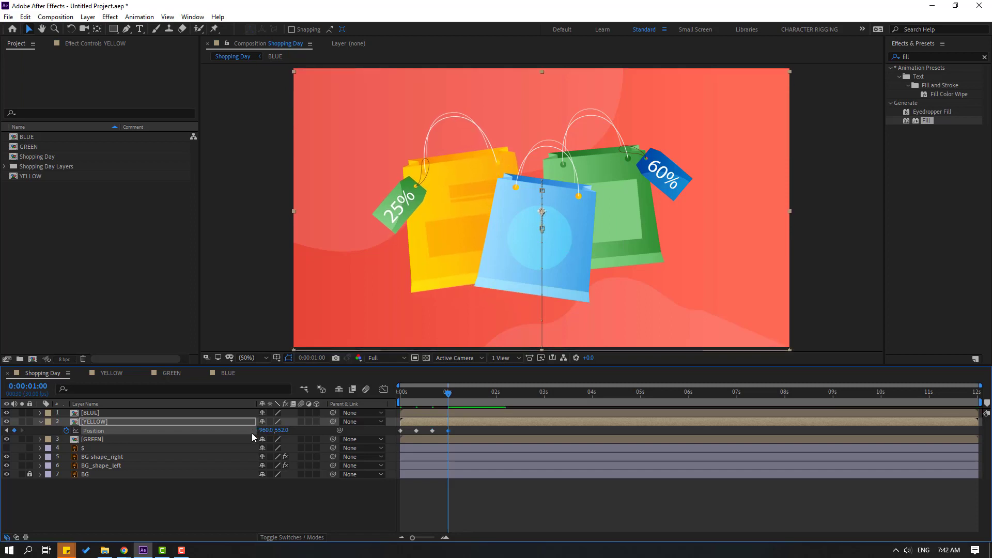
pyautogui.press('space')
pyautogui.press('space')
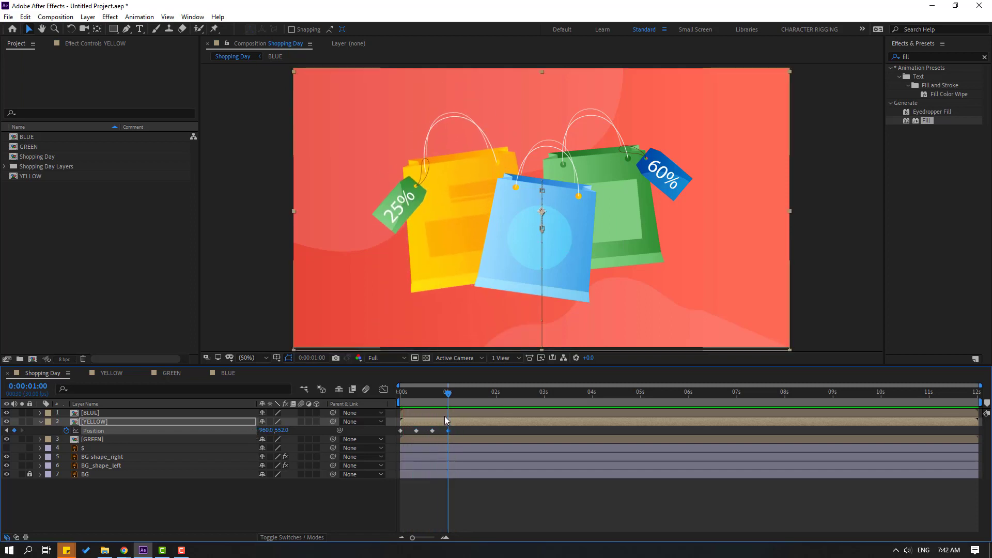
# Apply Easy Ease to all four YELLOW Position keyframes and preview the animation
pyautogui.moveTo(457, 435); pyautogui.dragTo(399, 432)
pyautogui.rightClick(400, 431)
pyautogui.moveTo(459, 428)
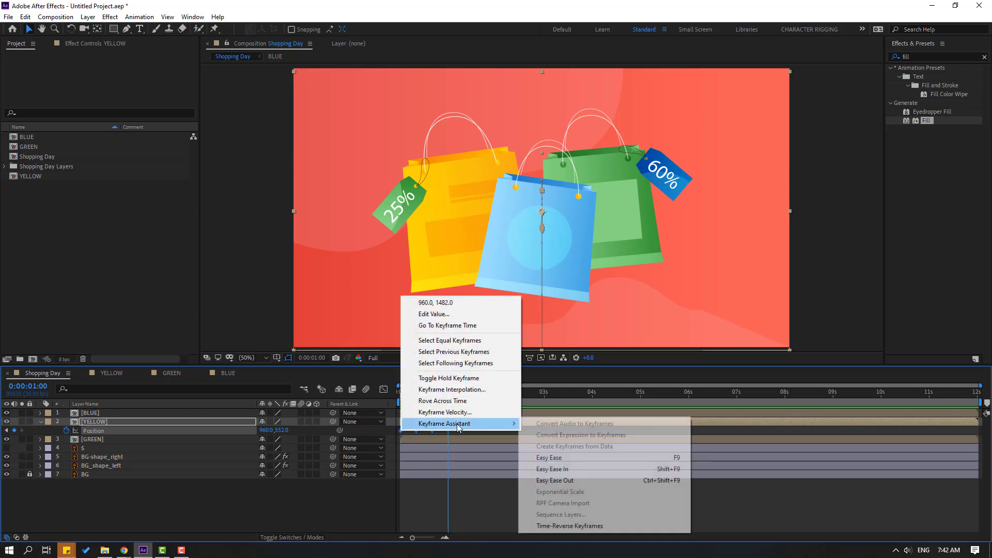
pyautogui.click(542, 458)
pyautogui.press('space')
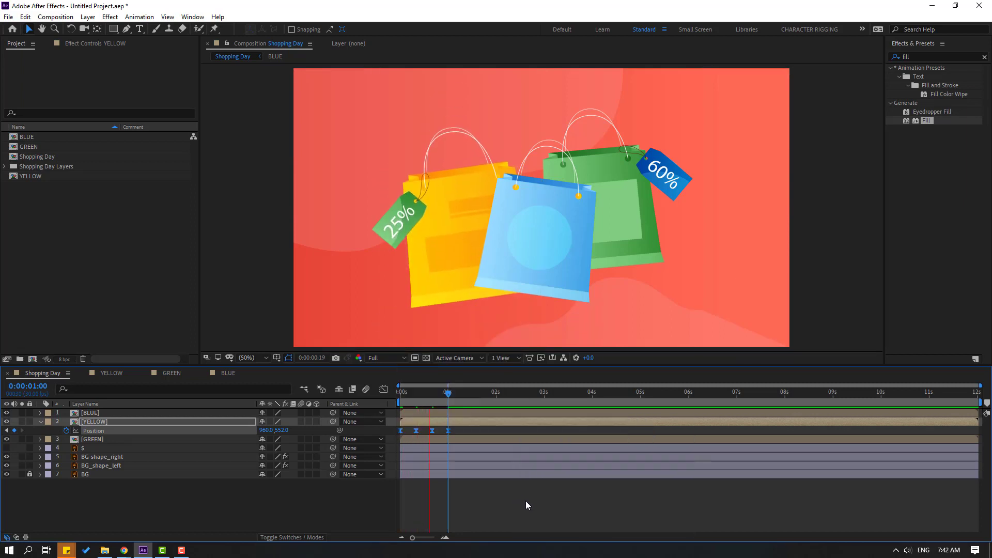
pyautogui.press('space')
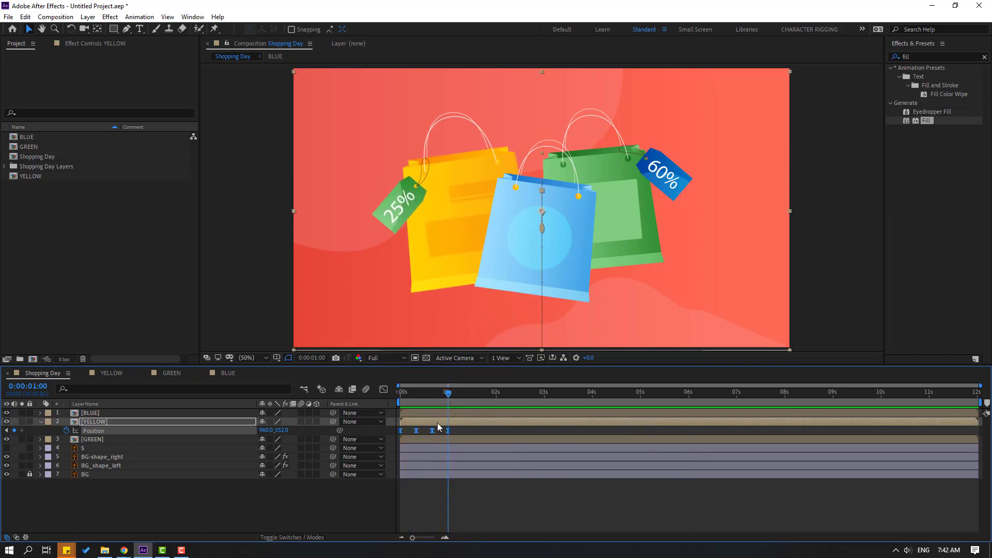
# Change the spatial interpolation of the YELLOW Position keyframes to Linear
pyautogui.rightClick(433, 431)
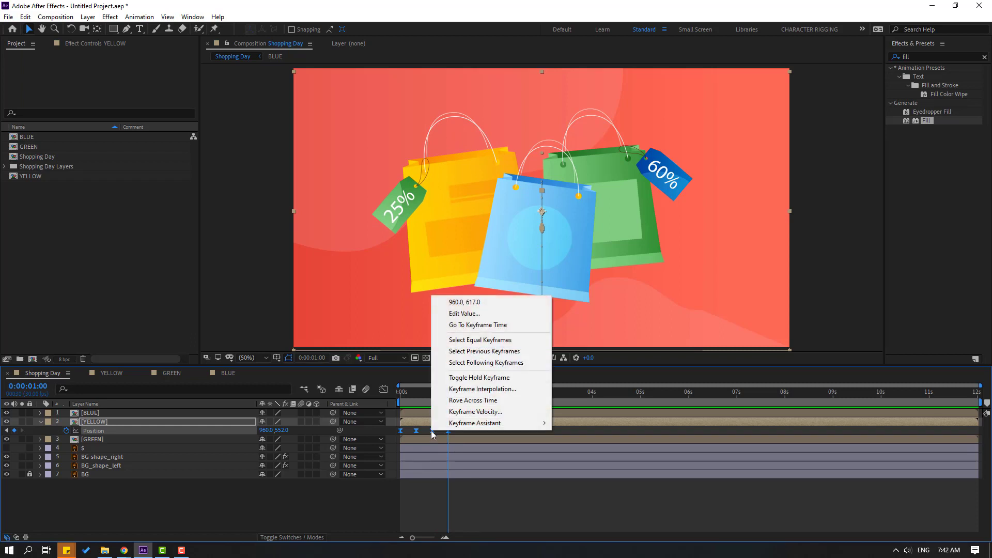
pyautogui.click(495, 390)
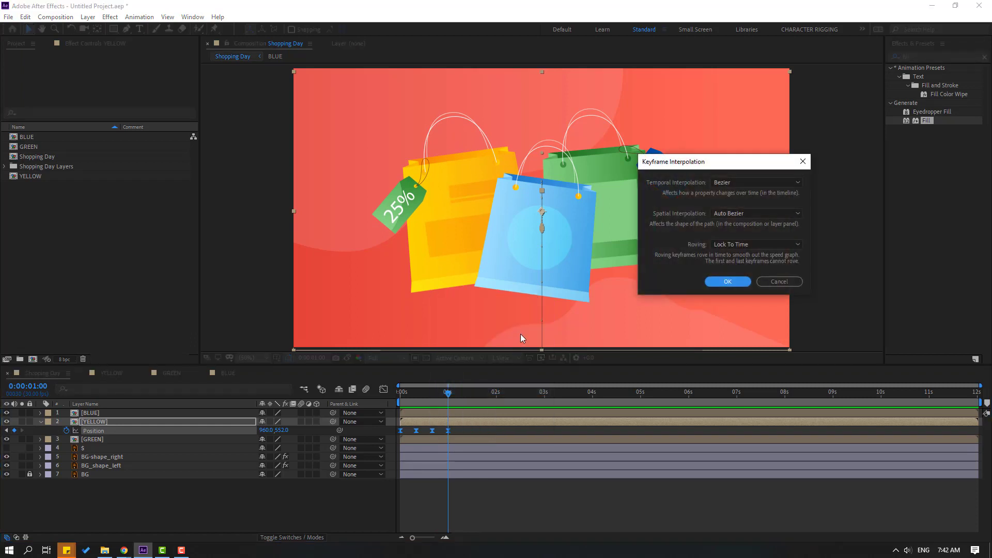
pyautogui.click(720, 215)
pyautogui.click(734, 240)
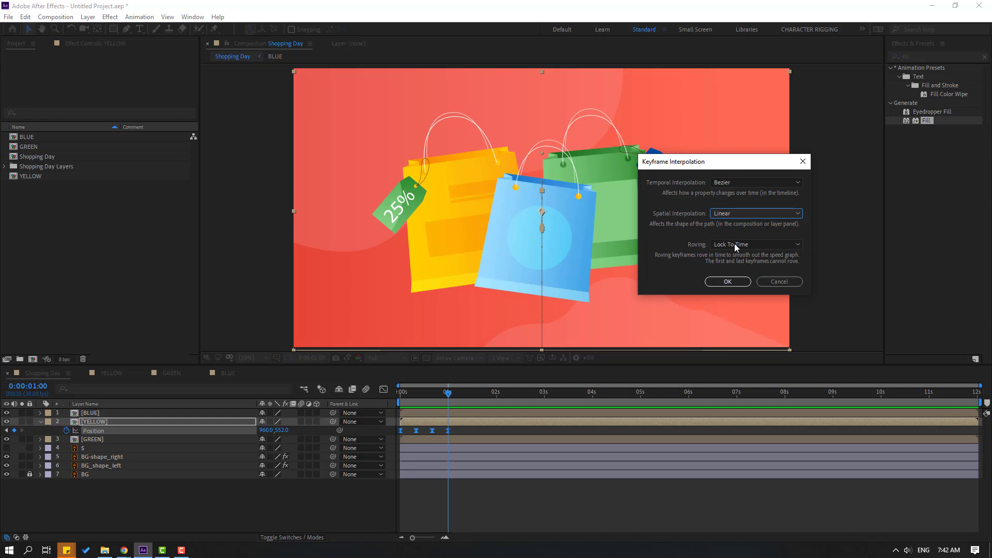
pyautogui.click(727, 282)
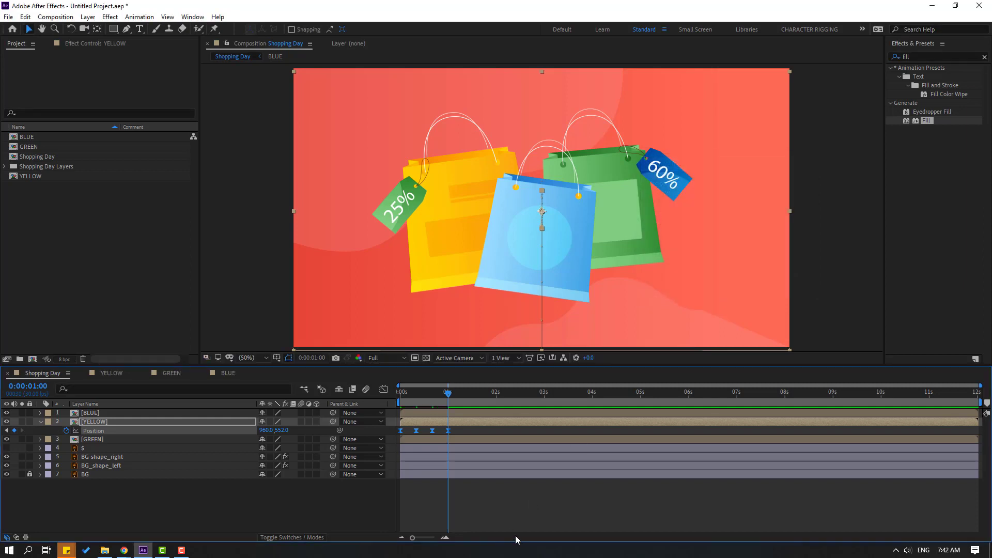
# Preview the bounce and stretch the four YELLOW Position keyframes proportionally so the last falls at about 1.6 seconds
pyautogui.press('space')
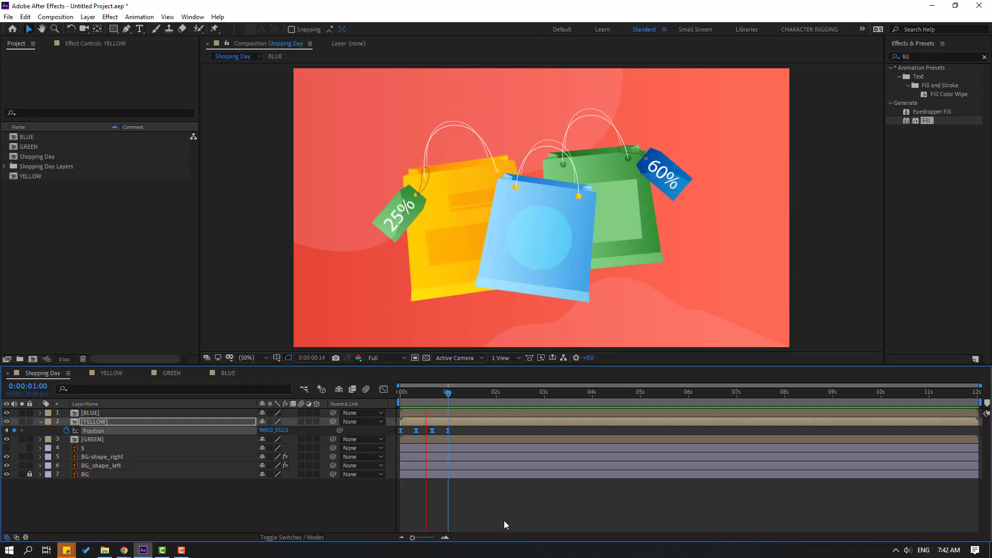
pyautogui.moveTo(460, 427); pyautogui.dragTo(384, 436)
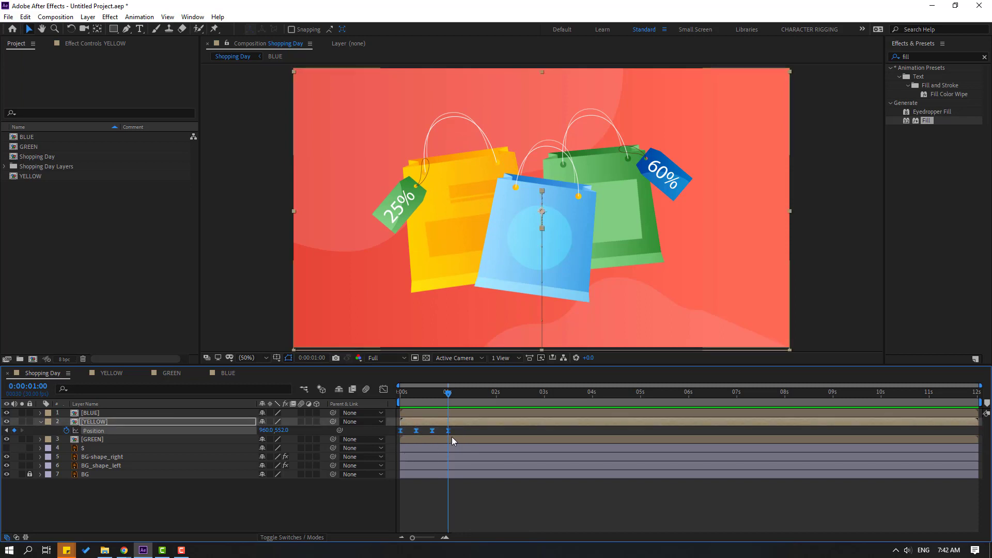
pyautogui.moveTo(449, 431); pyautogui.dragTo(476, 430)
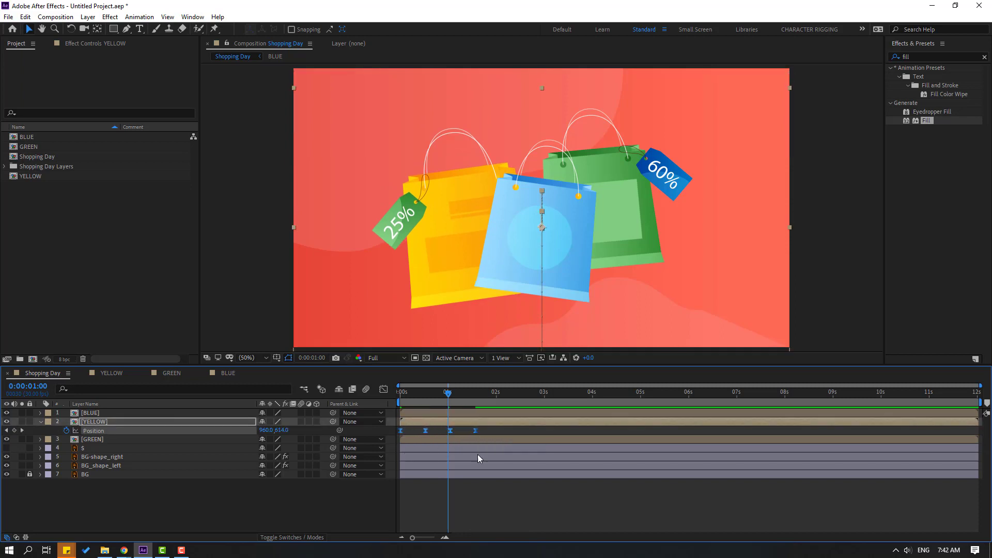
# Preview the bounce and compress the four YELLOW Position keyframes proportionally so the last falls at about 1.25 seconds
pyautogui.click(497, 503)
pyautogui.press('space')
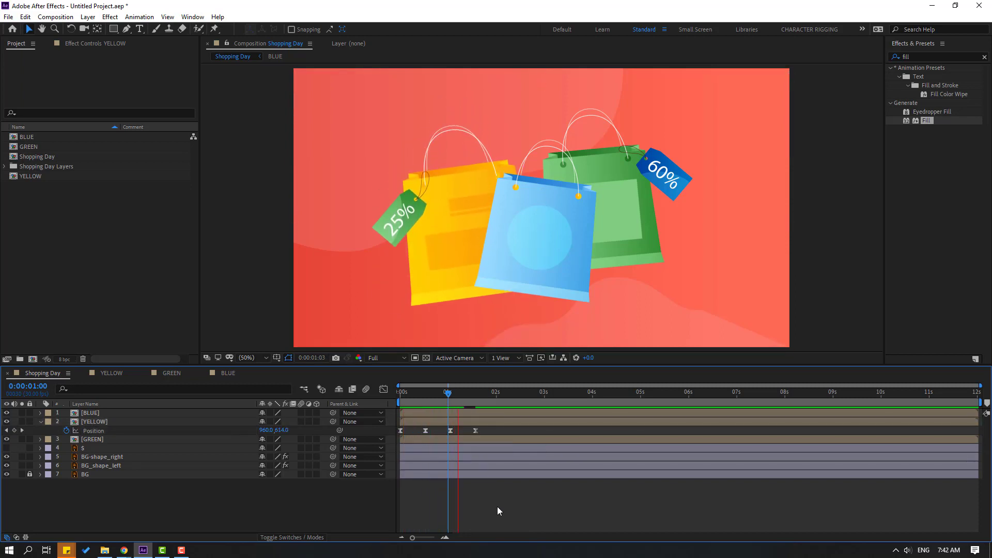
pyautogui.press('space')
pyautogui.moveTo(488, 432); pyautogui.dragTo(381, 445)
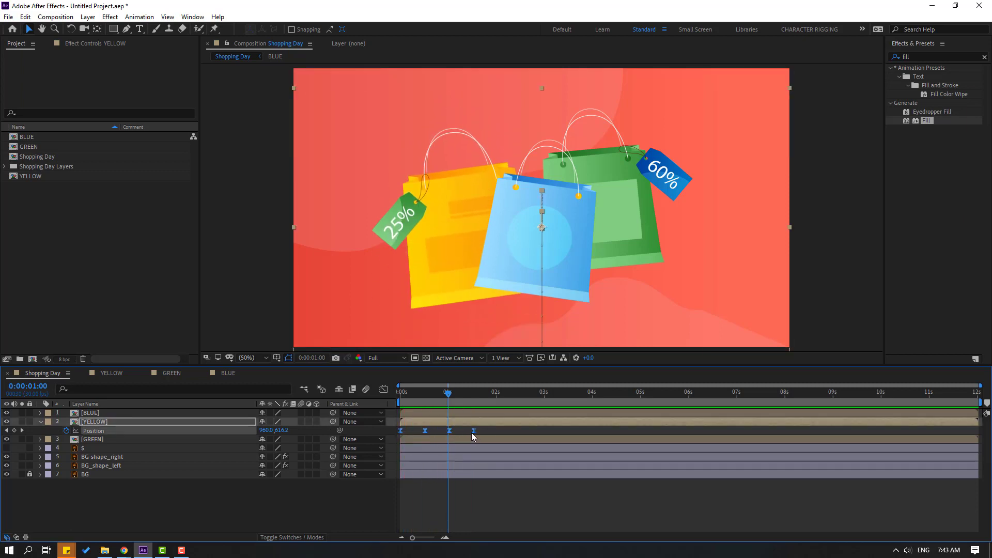
pyautogui.press('space')
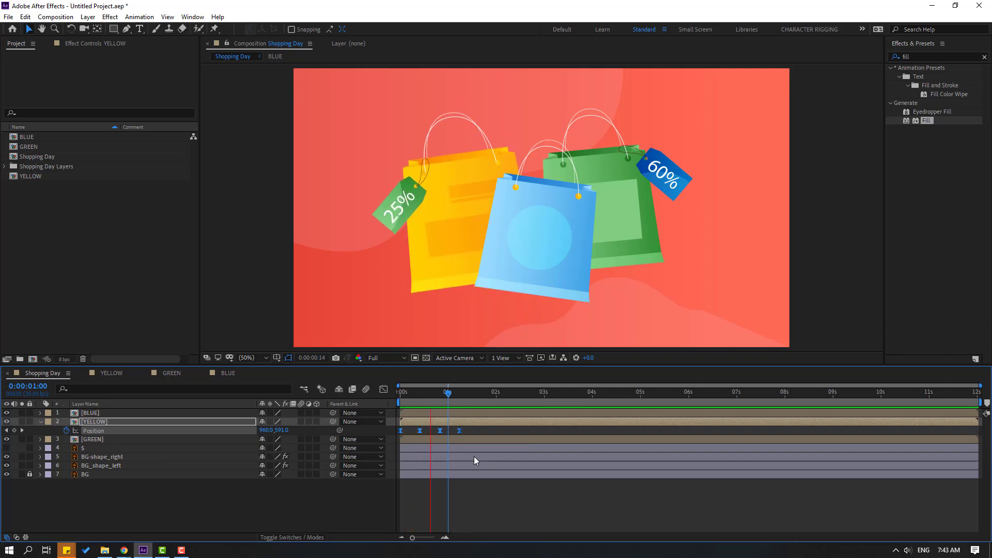
# Add a fifth YELLOW Position keyframe with Y 583 at 0:00:01:16 and preview the bounce
pyautogui.moveTo(446, 395); pyautogui.dragTo(474, 393)
pyautogui.click(258, 473)
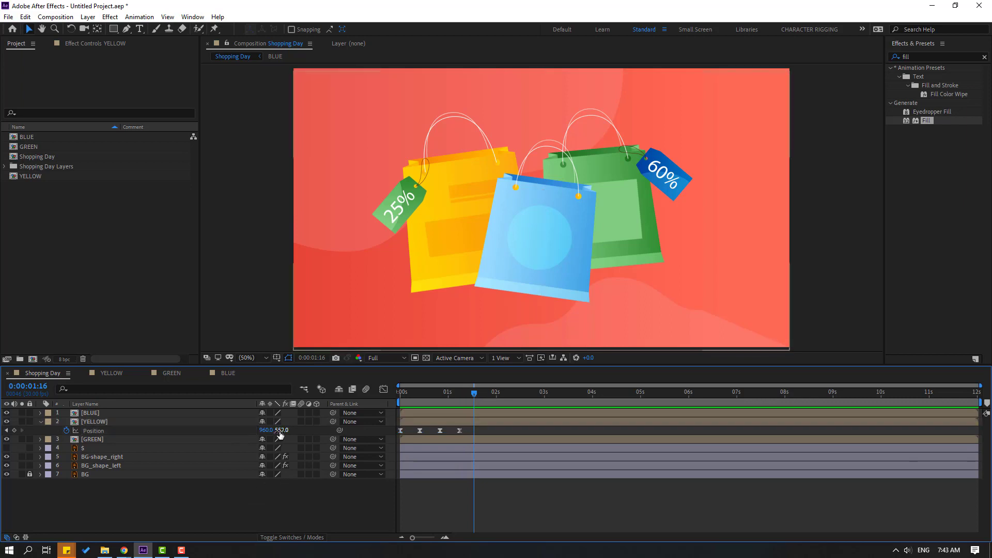
pyautogui.moveTo(282, 431); pyautogui.dragTo(292, 435)
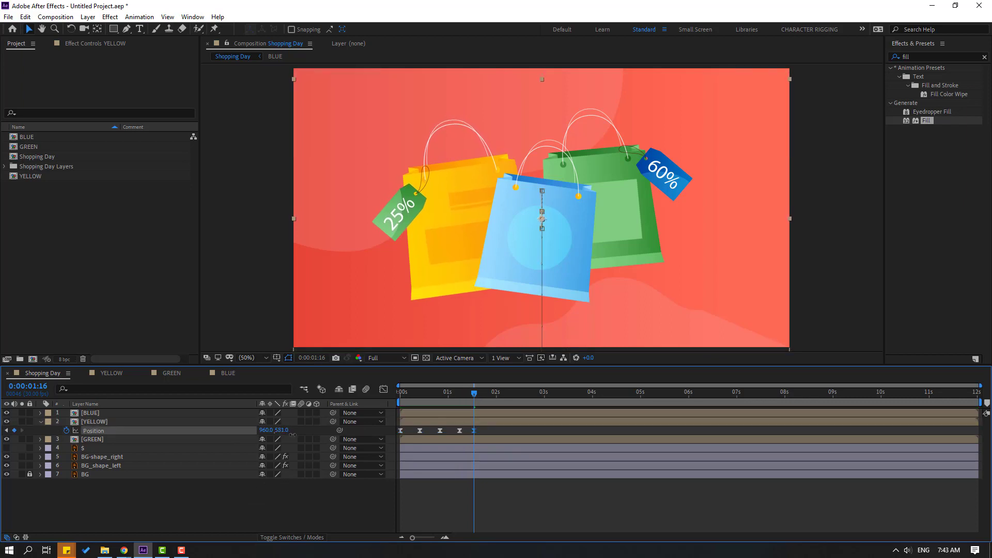
pyautogui.press('space')
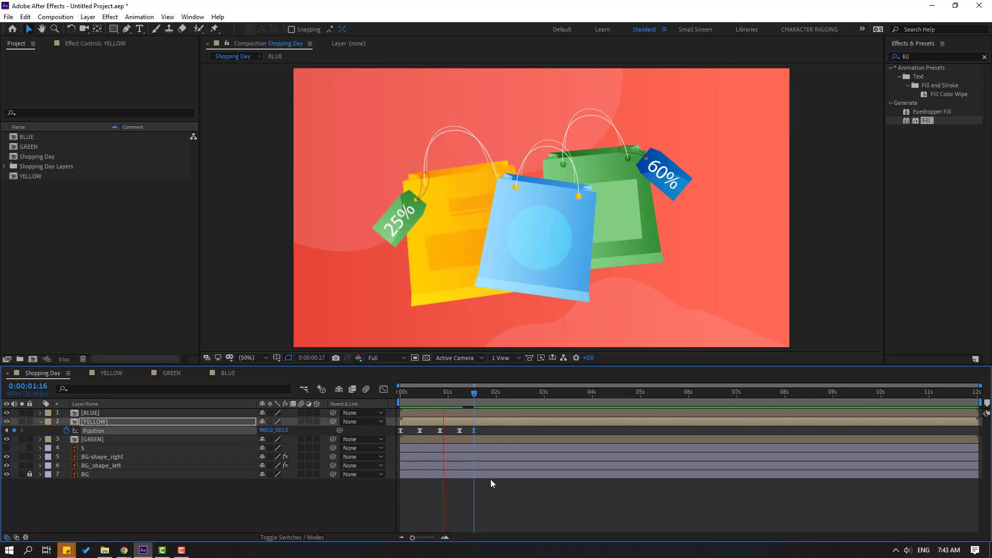
pyautogui.press('space')
# Retime the fourth YELLOW Position keyframe to about 1.4 seconds and the fifth to about 2 seconds, and preview the bounce
pyautogui.moveTo(474, 431)
pyautogui.mouseDown()
pyautogui.moveTo(493, 432)
pyautogui.moveTo(467, 432)
pyautogui.mouseUp()
pyautogui.press('space')
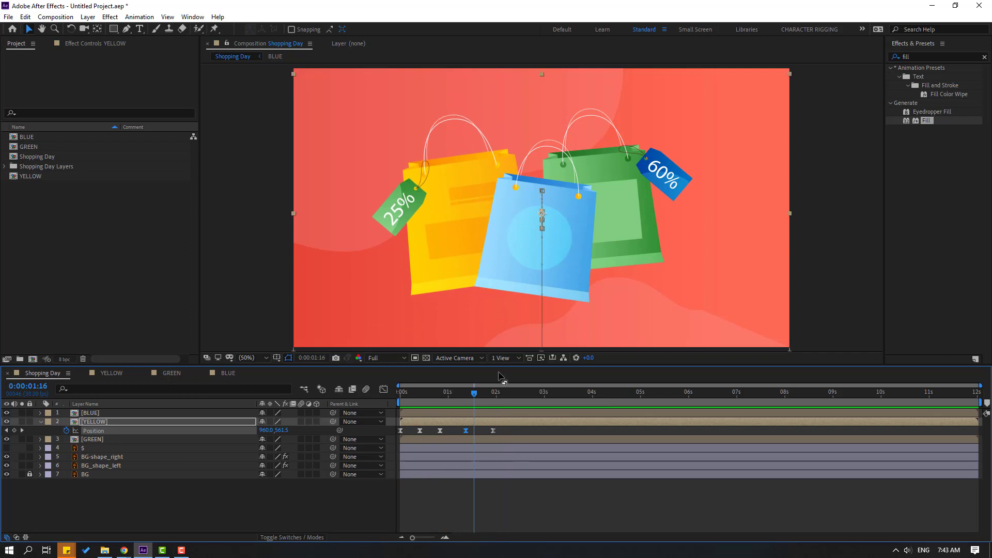
pyautogui.press(',')
pyautogui.press(',')
pyautogui.press('.')
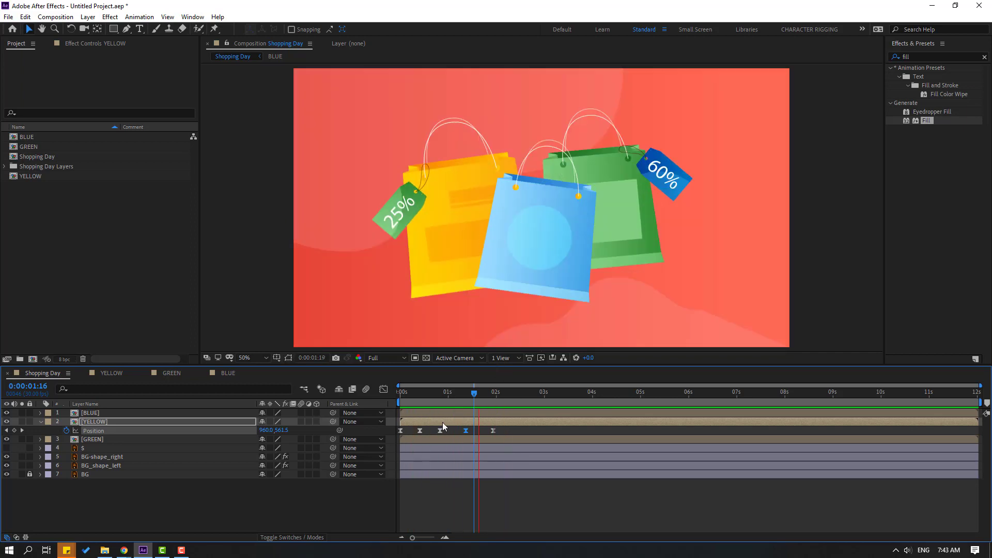
pyautogui.press('space')
# Copy all five YELLOW Position keyframes onto the GREEN layer starting at frame 0 and preview both bags
pyautogui.moveTo(507, 430); pyautogui.dragTo(398, 437)
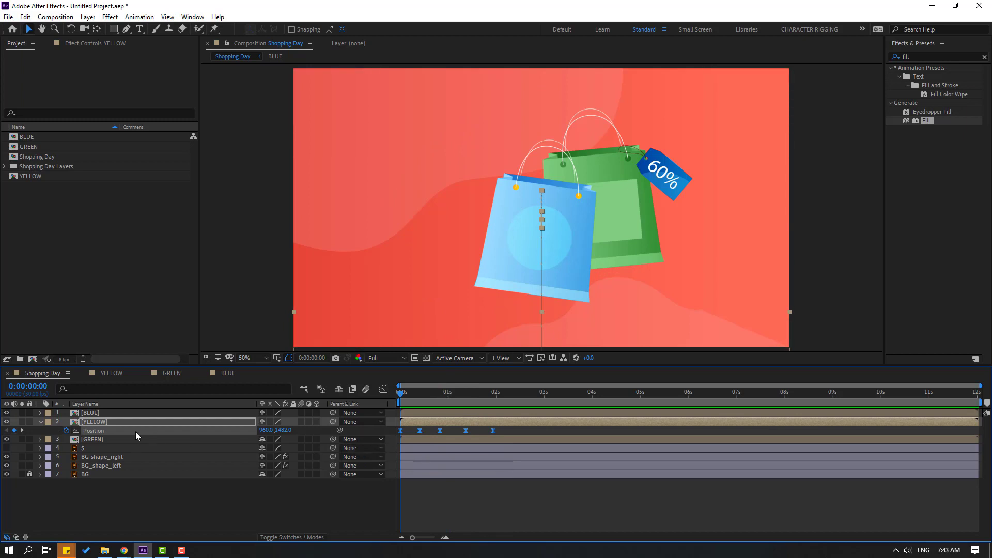
pyautogui.click(95, 441)
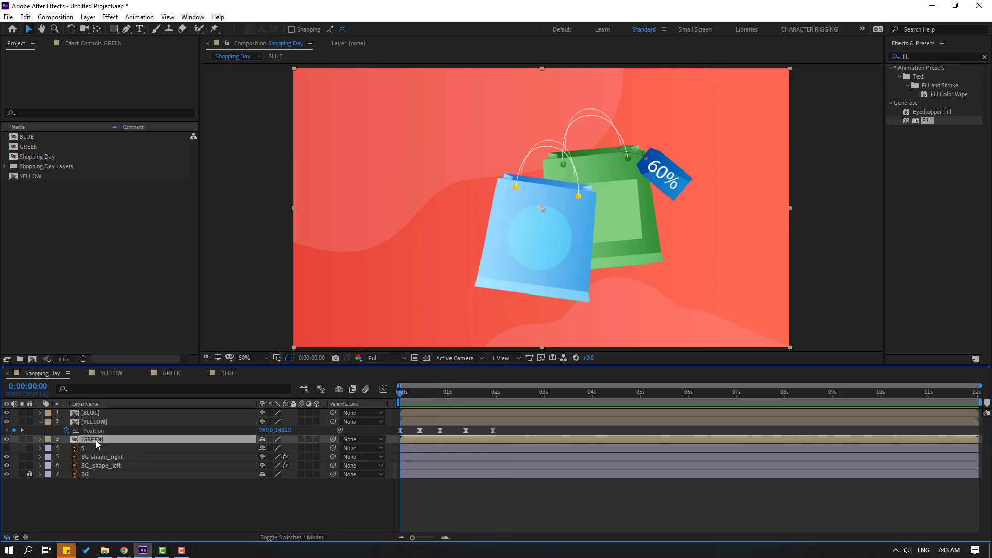
pyautogui.hotkey('ctrl', 'v')
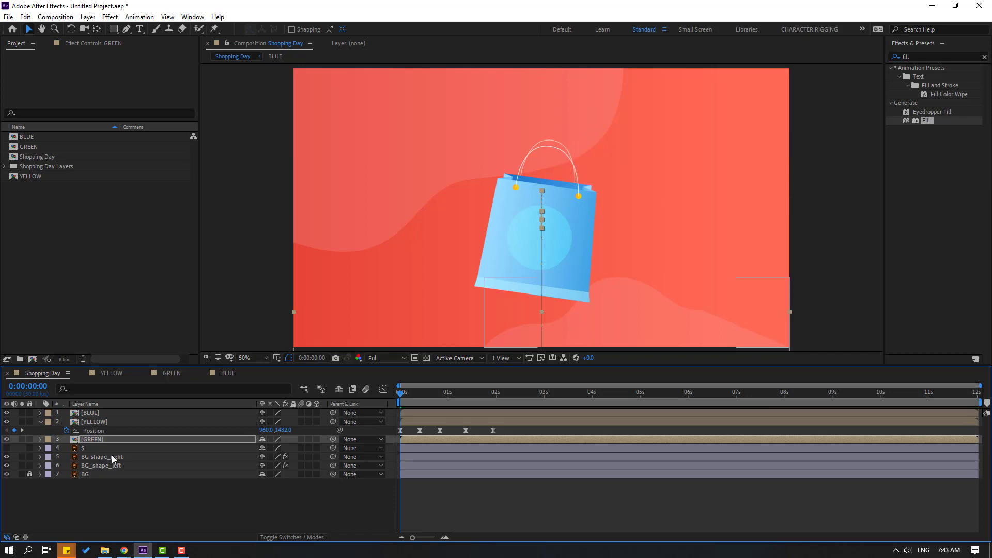
pyautogui.hotkey('ctrl', 'v')
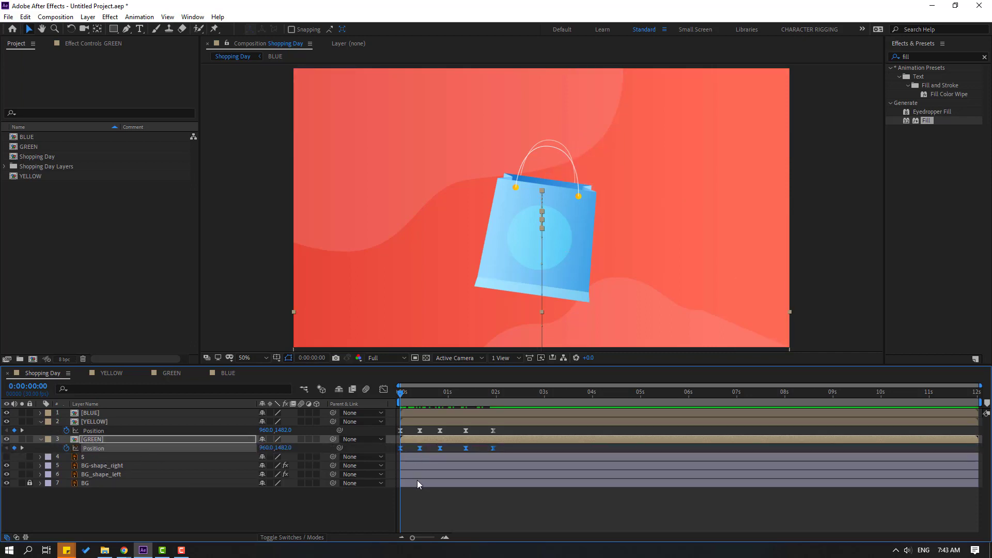
pyautogui.press('space')
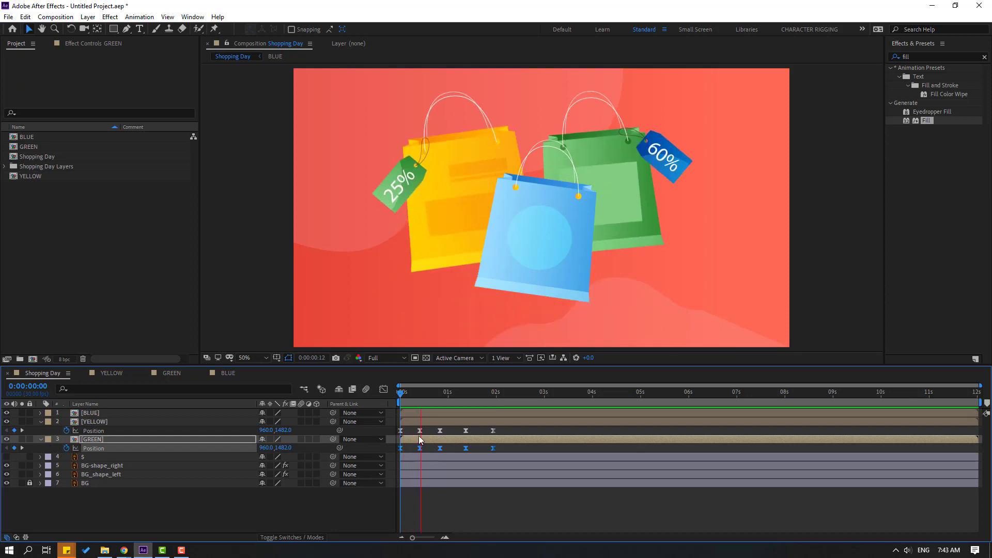
pyautogui.press('space')
# Paste the copied Position keyframes onto the BLUE layer at frame 0 and preview the three bags
pyautogui.click(94, 414)
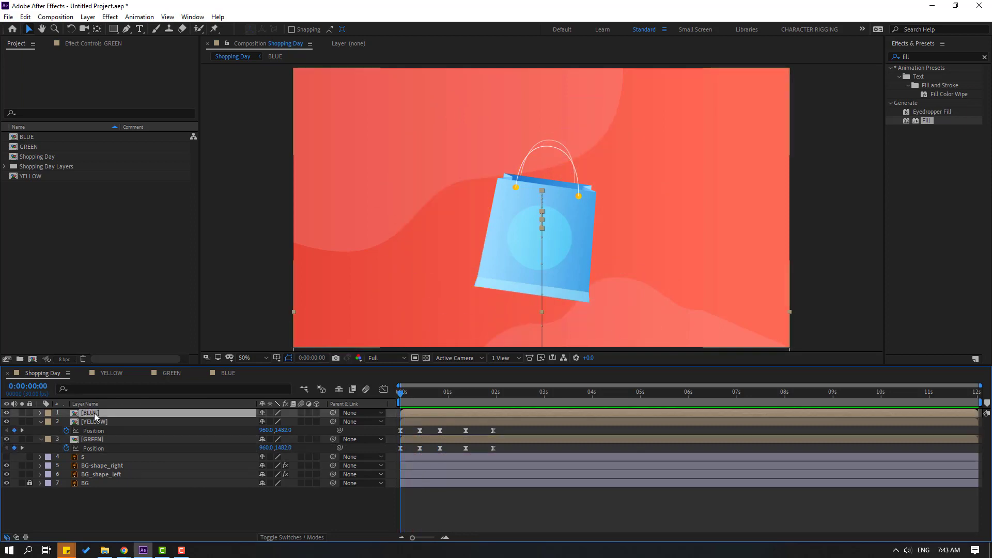
pyautogui.hotkey('ctrl', 'v')
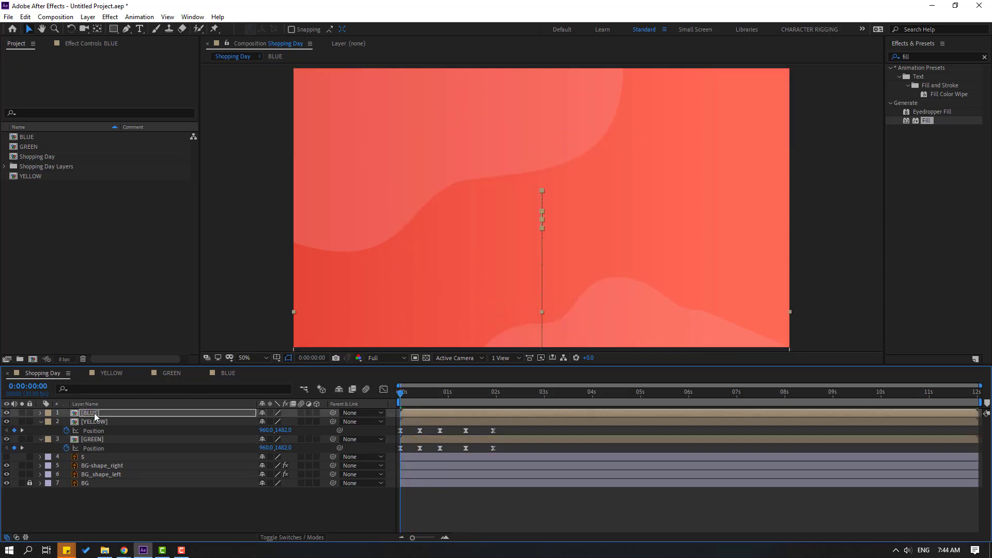
pyautogui.press('space')
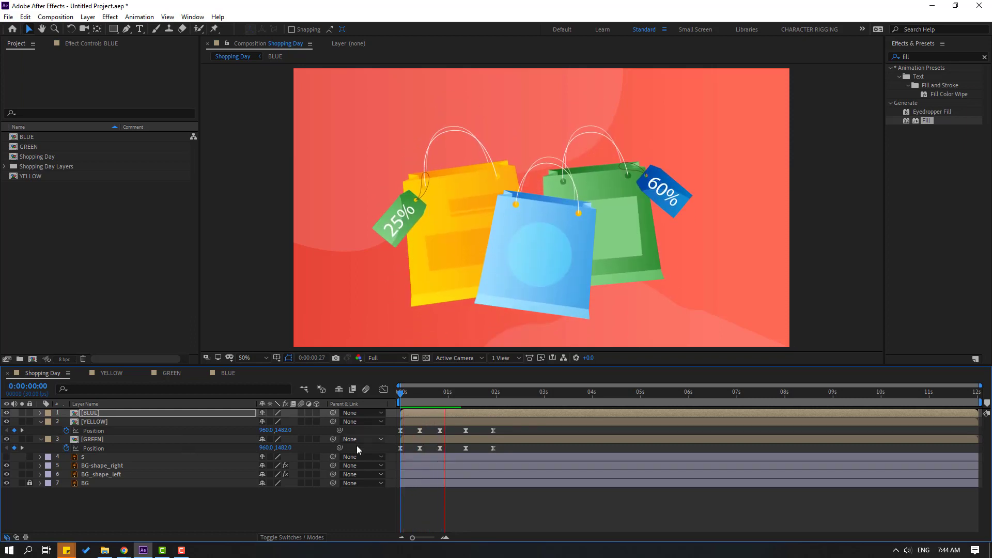
pyautogui.press('space')
# Collapse the layer properties and stagger the bags by starting YELLOW at about 0.2 seconds and GREEN at about 0.35 seconds
pyautogui.click(39, 421)
pyautogui.click(39, 430)
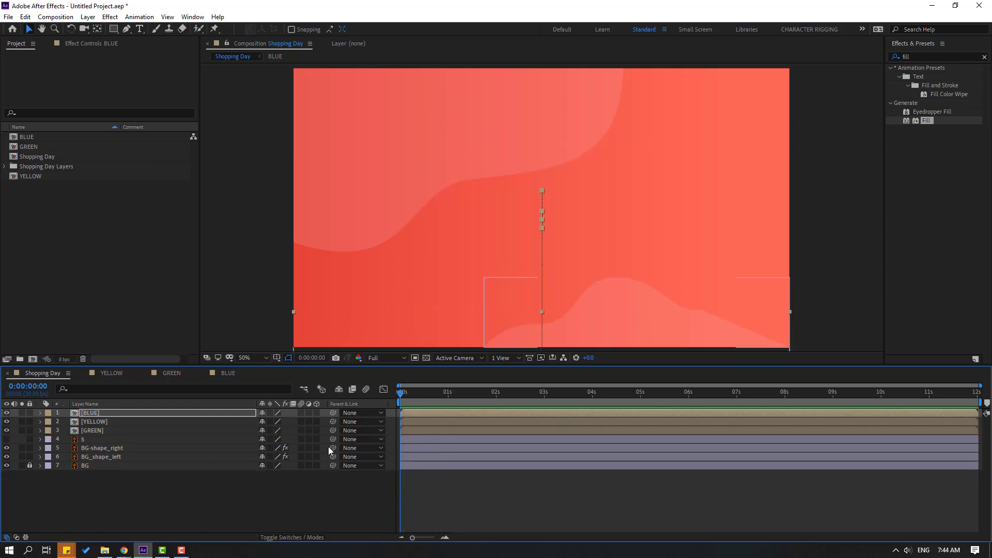
pyautogui.click(98, 423)
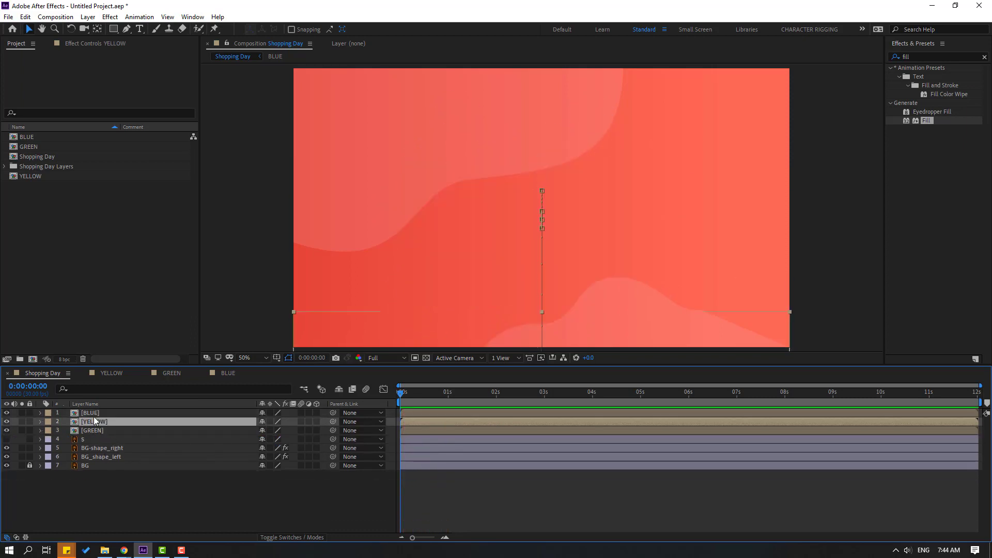
pyautogui.hotkey('ctrl', 'Up')
pyautogui.click(101, 423)
pyautogui.moveTo(433, 423)
pyautogui.mouseDown()
pyautogui.moveTo(441, 423)
pyautogui.moveTo(421, 433)
pyautogui.mouseUp()
pyautogui.click(97, 433)
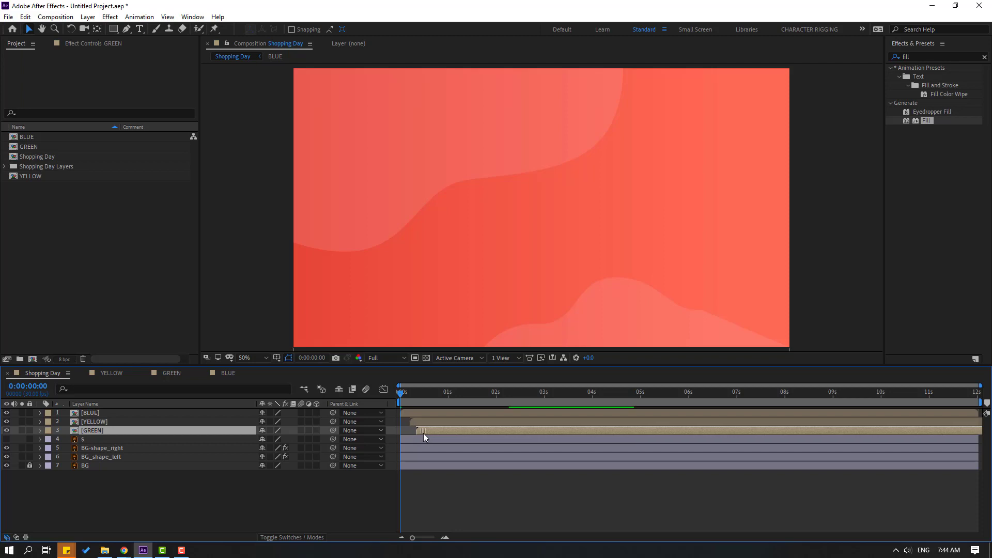
# Play back the staggered entrance to check the timing of the three bouncing bags
pyautogui.press('space')
pyautogui.press('space')
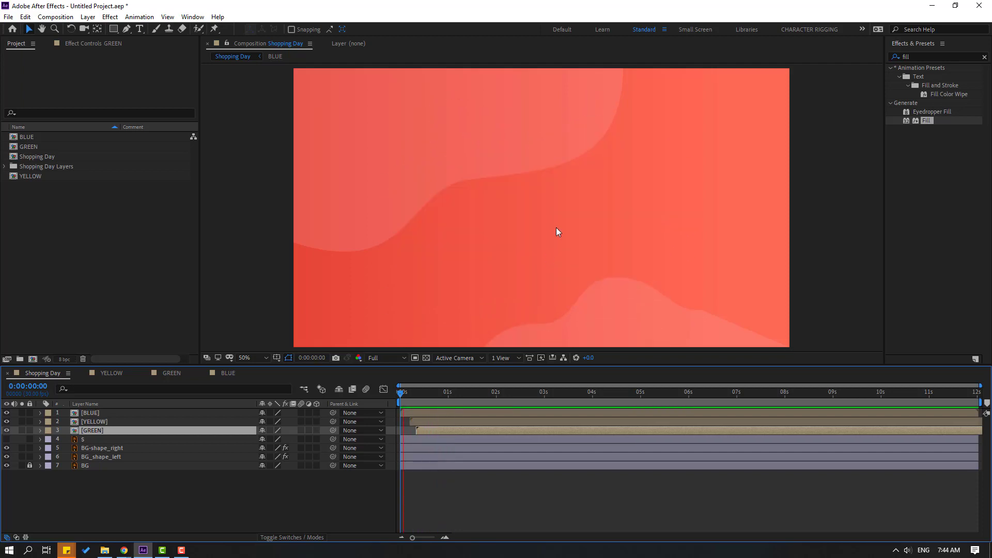
pyautogui.press('space')
pyautogui.press('space')
pyautogui.press('space')
pyautogui.press('space')
pyautogui.moveTo(517, 393); pyautogui.dragTo(470, 392)
# Add Position keyframes on BLUE, YELLOW and GREEN at 0:00:02:13, and set their X position to 1365 at 0:00:03:10
pyautogui.keyDown('ctrl'); pyautogui.click(93, 422); pyautogui.keyUp('ctrl')
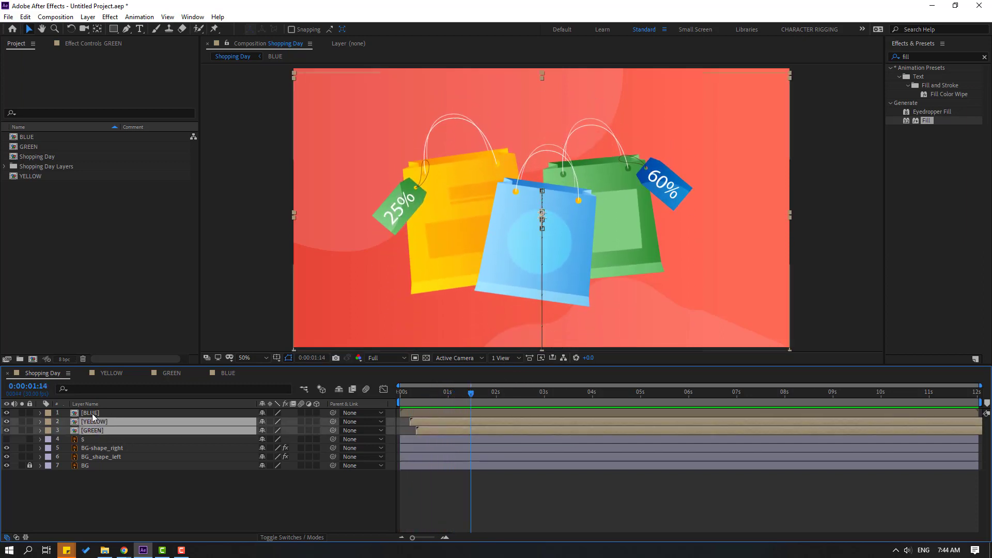
pyautogui.keyDown('ctrl'); pyautogui.click(92, 413); pyautogui.keyUp('ctrl')
pyautogui.press('p')
pyautogui.click(512, 394)
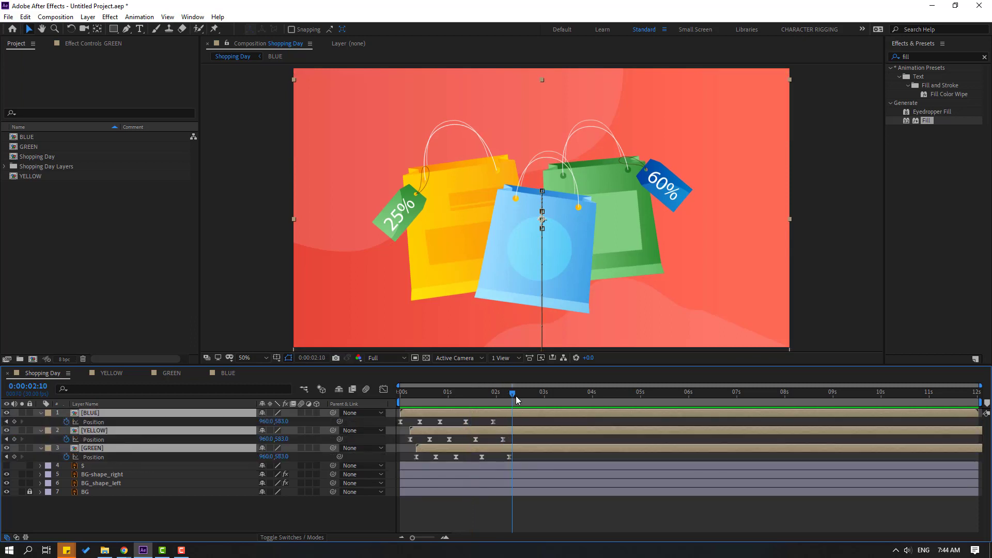
pyautogui.click(14, 421)
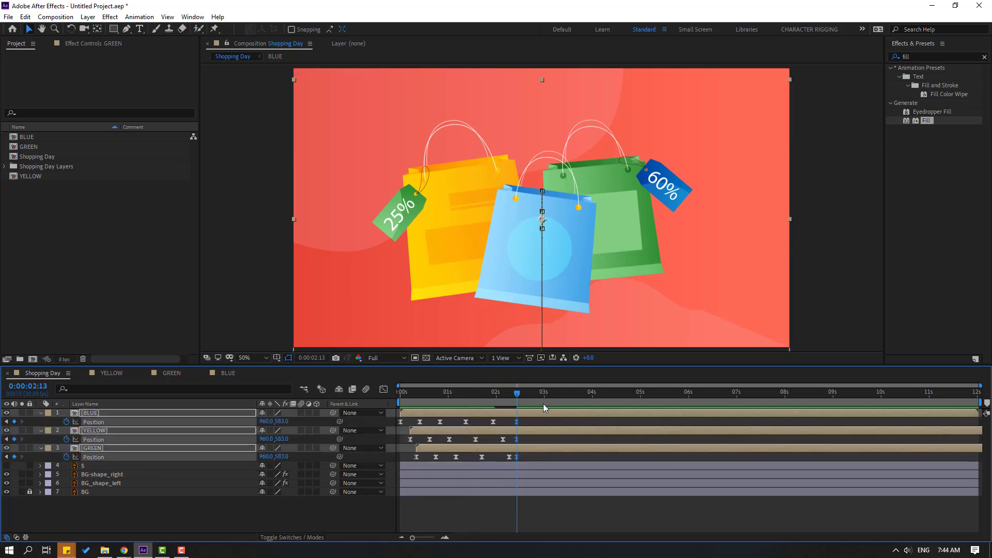
pyautogui.moveTo(555, 401); pyautogui.dragTo(562, 401)
pyautogui.moveTo(268, 425); pyautogui.dragTo(471, 414)
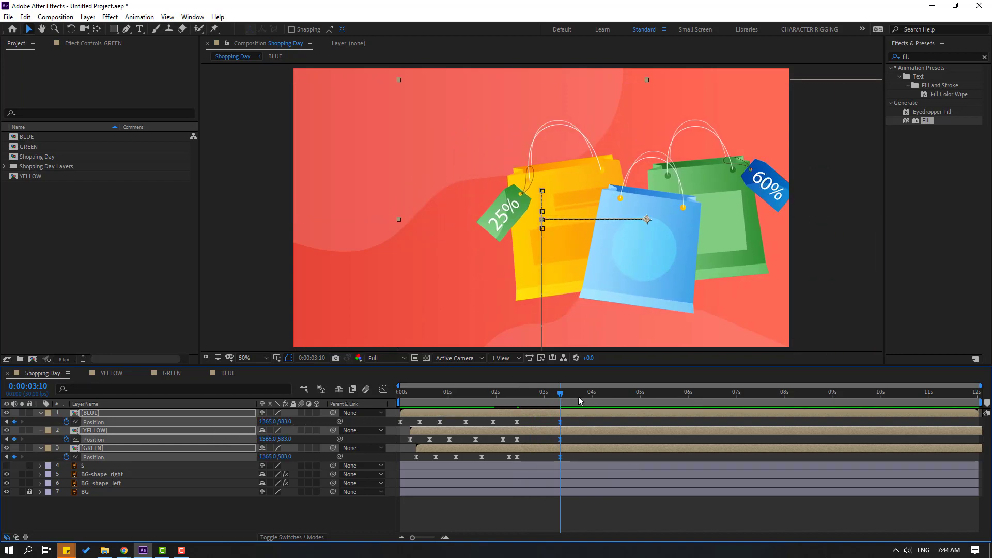
# Keyframe all three bags' Scale at 100% at 0:00:02:13 and 72% at 0:00:03:10, setting X position to 1457 at the latter
pyautogui.moveTo(579, 401); pyautogui.dragTo(518, 397)
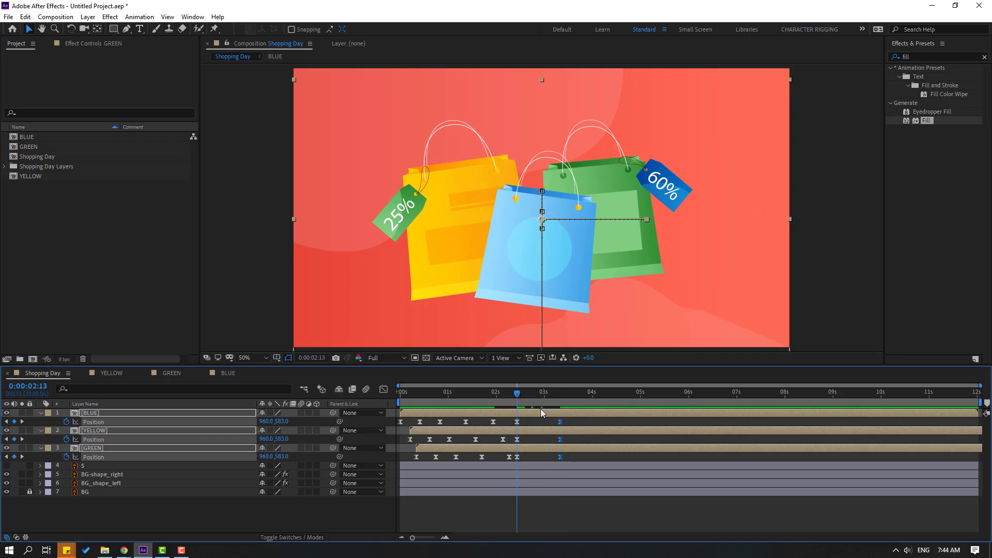
pyautogui.hotkey('alt', 'shift', 's')
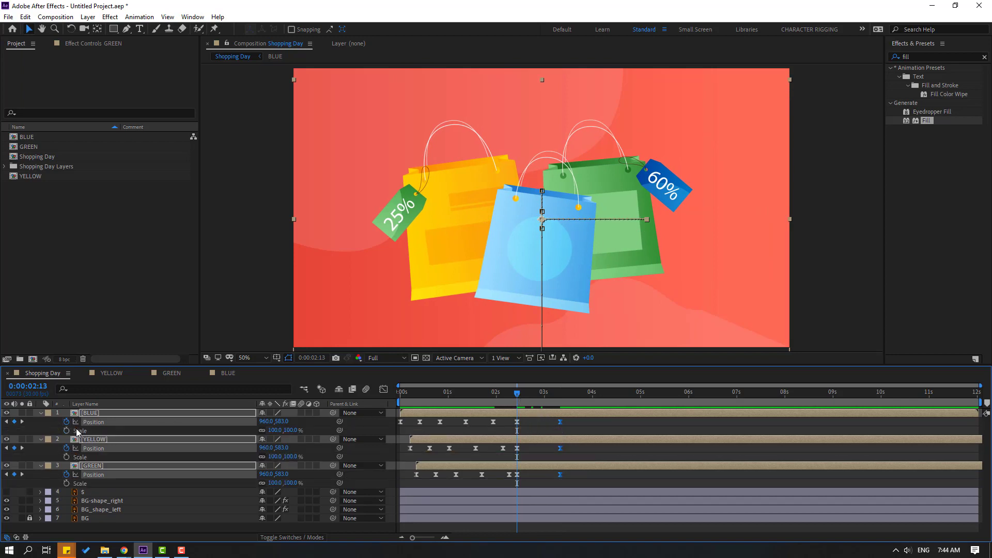
pyautogui.moveTo(523, 393); pyautogui.dragTo(563, 395)
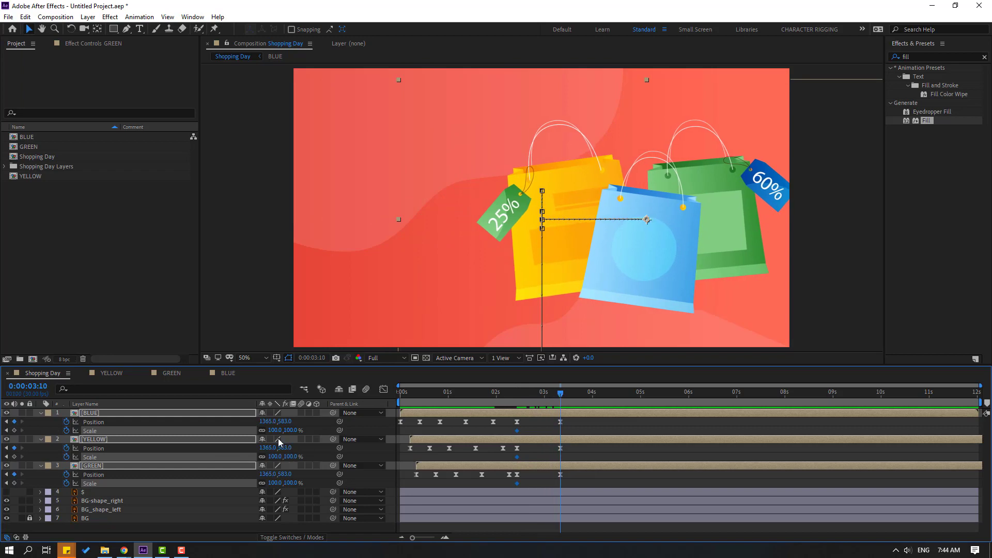
pyautogui.moveTo(276, 433); pyautogui.dragTo(313, 421)
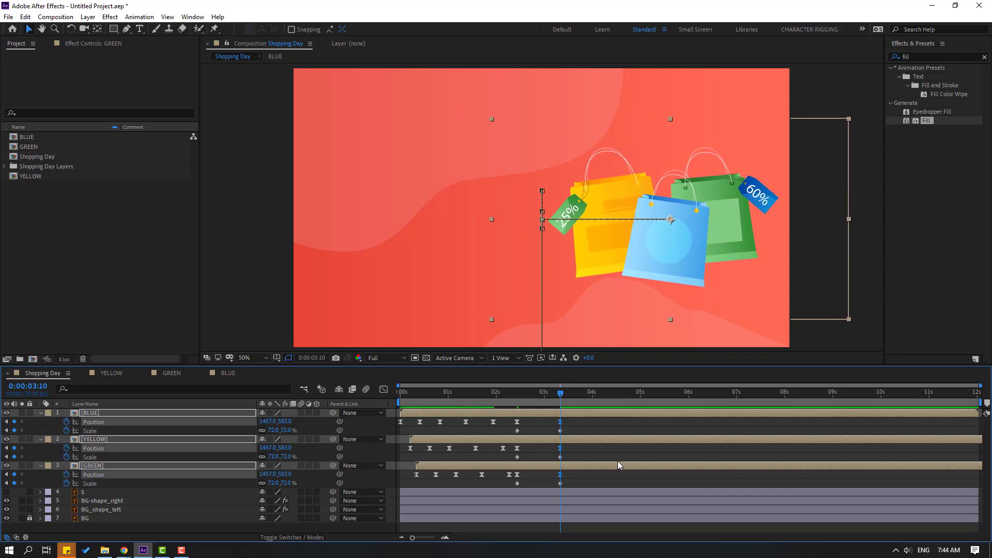
# Apply Easy Ease to the Scale keyframes of all three bags and preview the shift to the side
pyautogui.moveTo(574, 435); pyautogui.dragTo(516, 490)
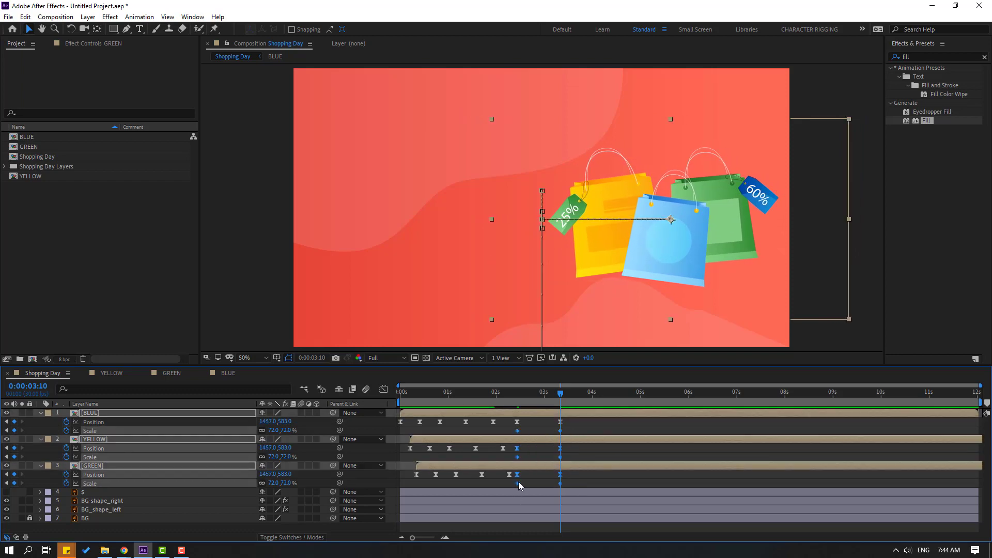
pyautogui.rightClick(519, 482)
pyautogui.moveTo(542, 478)
pyautogui.click(670, 406)
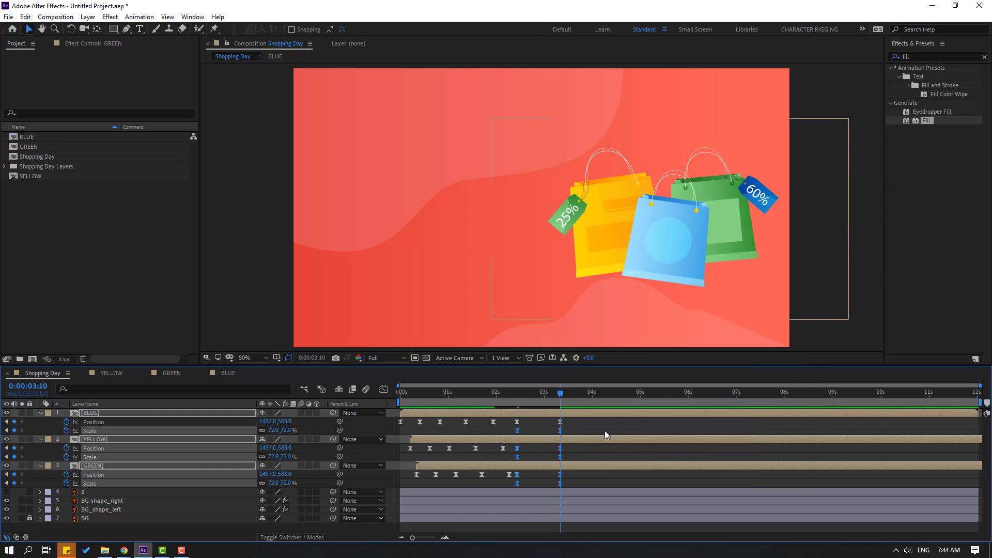
pyautogui.click(605, 430)
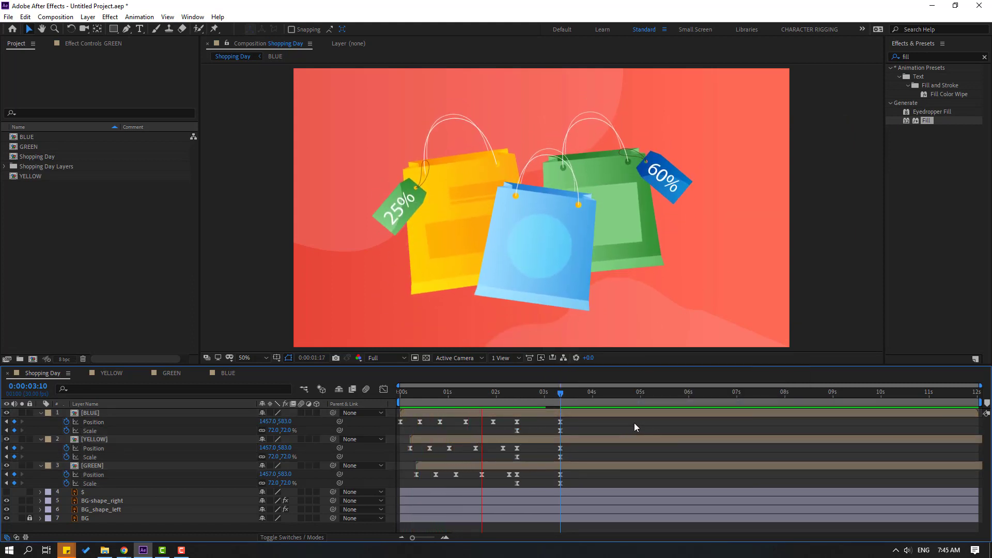
pyautogui.click(507, 396)
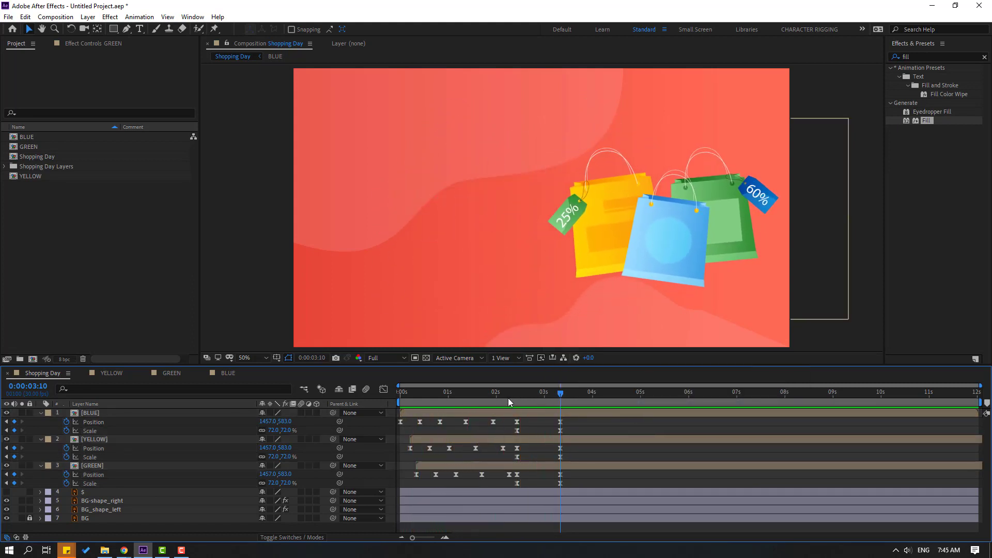
# Stagger the final Position and Scale keyframe pairs to start at about 2.7 seconds for BLUE, 2.8 for YELLOW and 2.9 for GREEN, and preview
pyautogui.moveTo(579, 419); pyautogui.dragTo(540, 459)
pyautogui.click(530, 396)
pyautogui.moveTo(537, 396)
pyautogui.mouseDown()
pyautogui.moveTo(558, 398)
pyautogui.moveTo(532, 403)
pyautogui.mouseUp()
pyautogui.moveTo(541, 449); pyautogui.dragTo(538, 484)
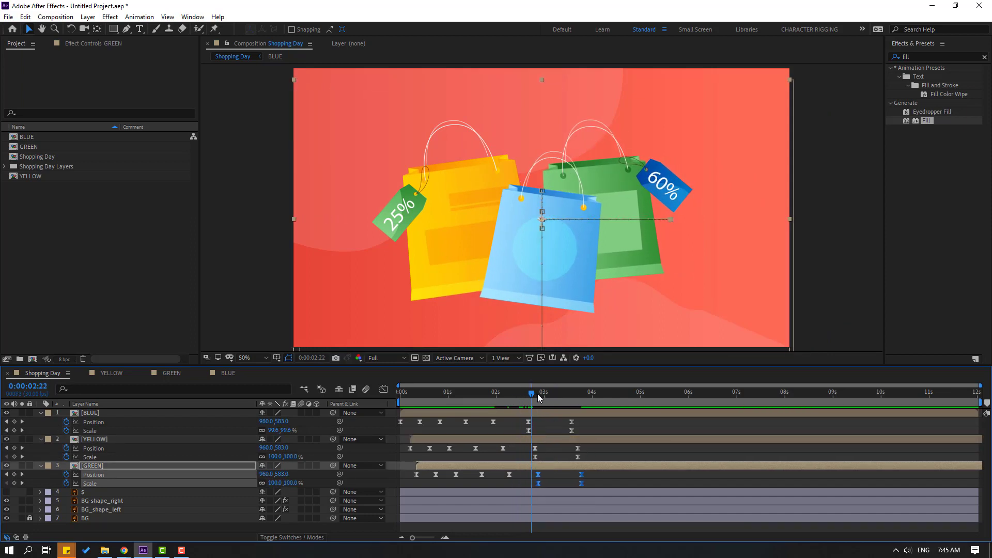
pyautogui.moveTo(537, 393)
pyautogui.mouseDown()
pyautogui.moveTo(566, 397)
pyautogui.moveTo(547, 401)
pyautogui.mouseUp()
pyautogui.click(578, 448)
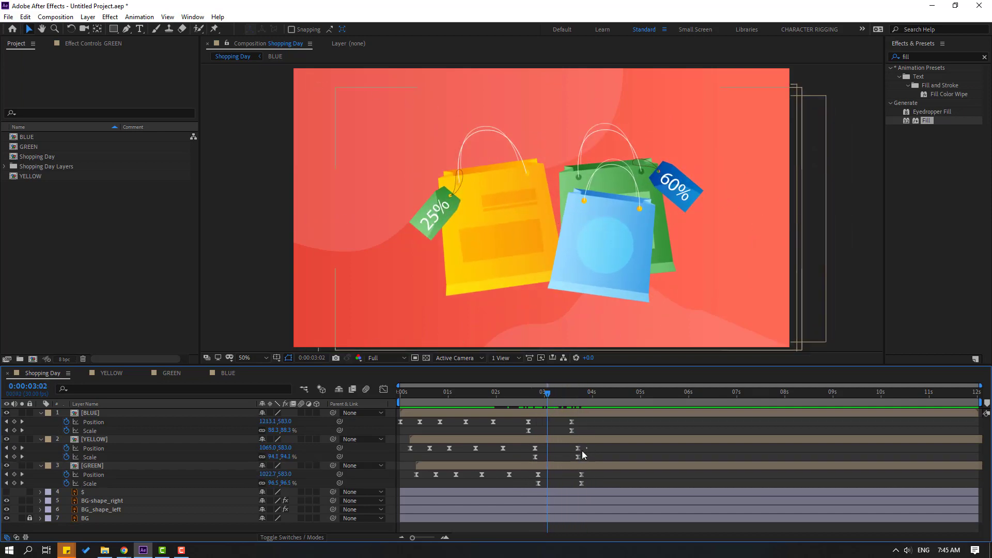
pyautogui.press('space')
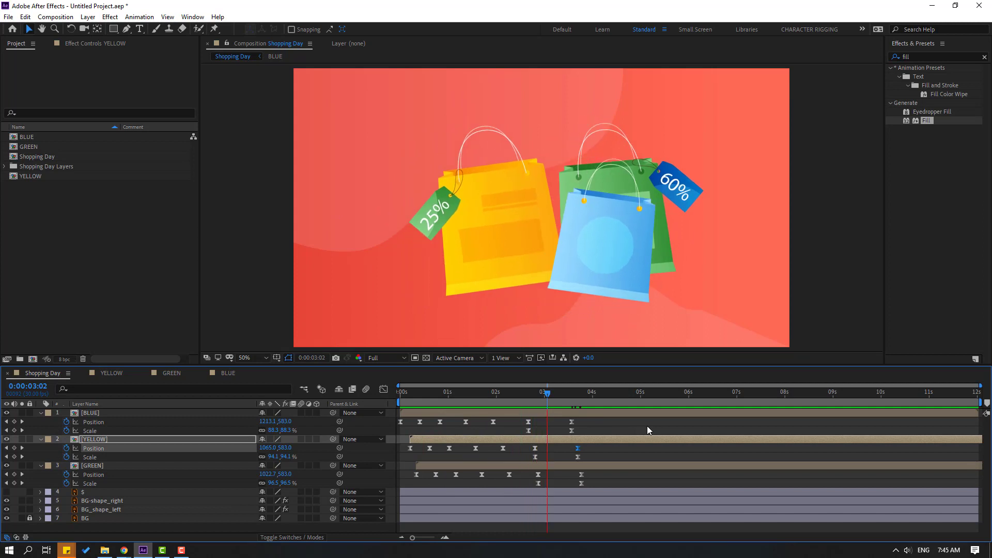
# Reshape the speed curves between BLUE's last two Position and Scale keyframe pairs into a steep mid-move peak with strongly eased ends
pyautogui.press('space')
pyautogui.moveTo(575, 418); pyautogui.dragTo(523, 444)
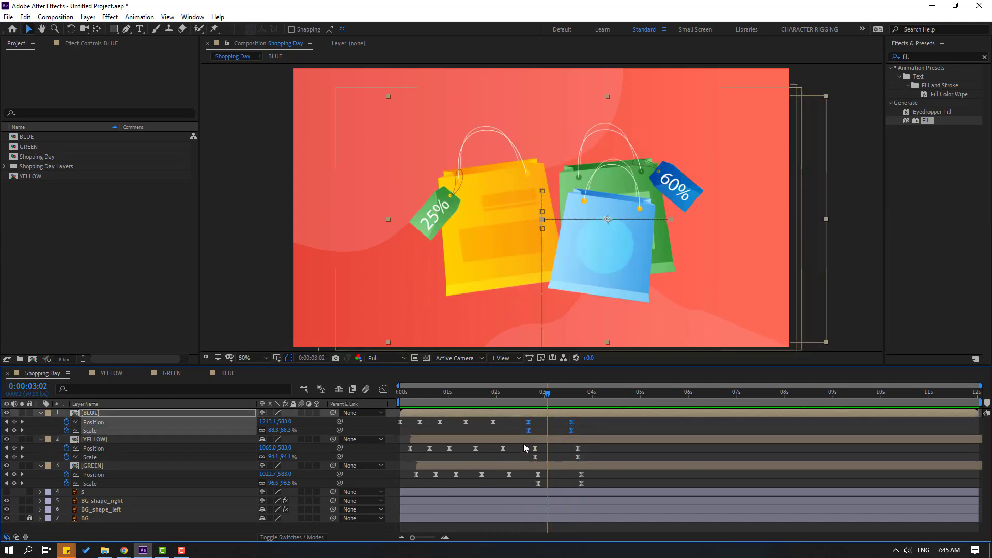
pyautogui.click(383, 389)
pyautogui.press('=')
pyautogui.press('=')
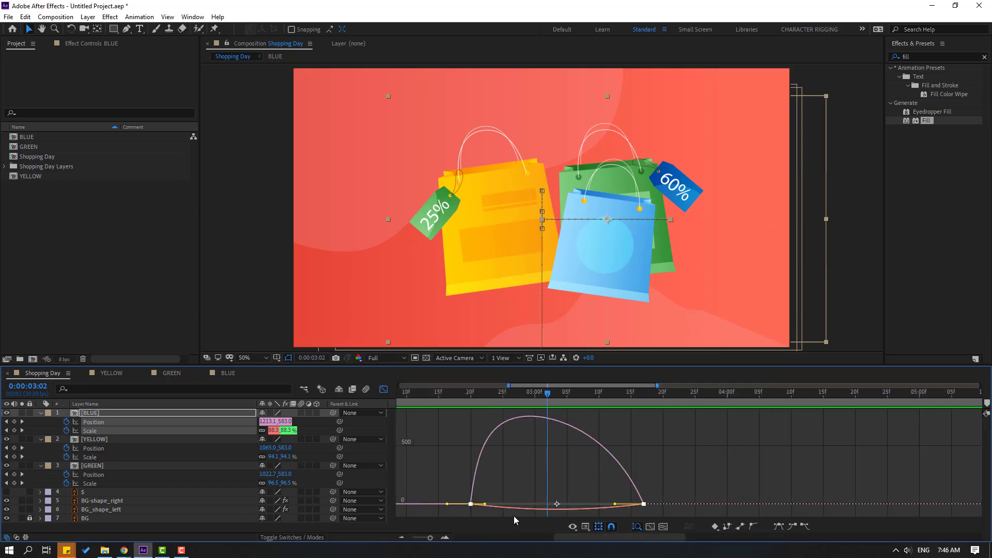
pyautogui.moveTo(509, 485); pyautogui.dragTo(566, 504)
# Set the work area to start at 0:00:02:12 and preview the blue bag's eased shift
pyautogui.press('-')
pyautogui.click(483, 395)
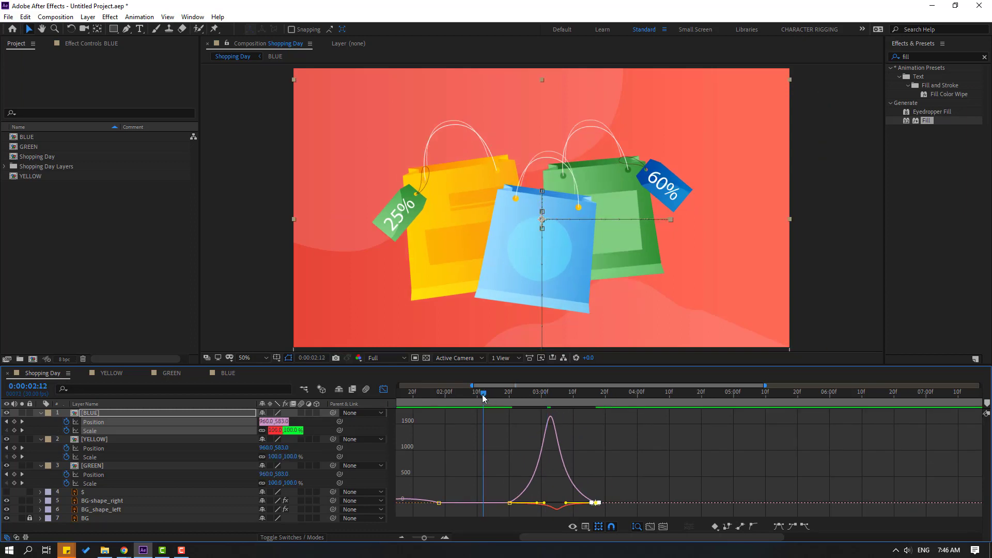
pyautogui.press('b')
pyautogui.press('space')
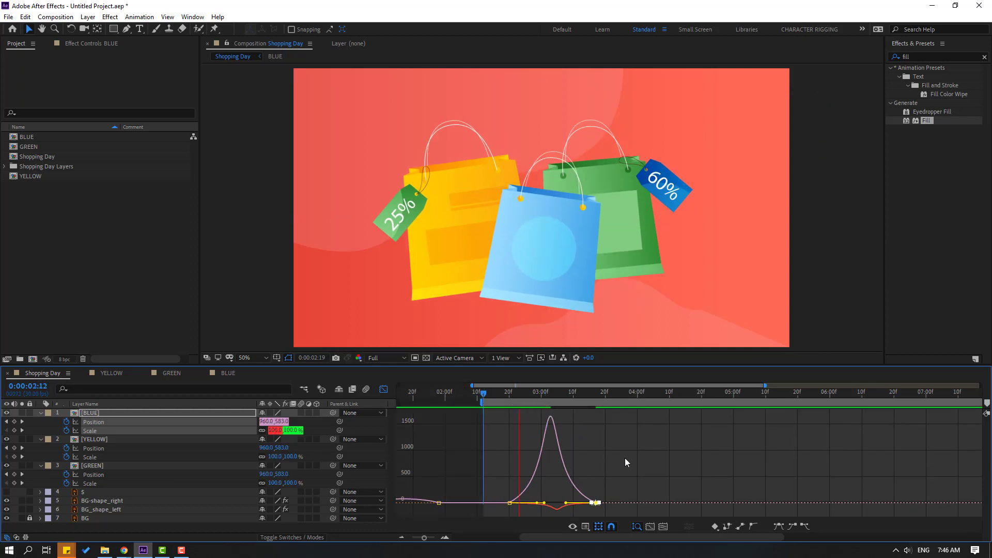
pyautogui.press('space')
pyautogui.click(623, 458)
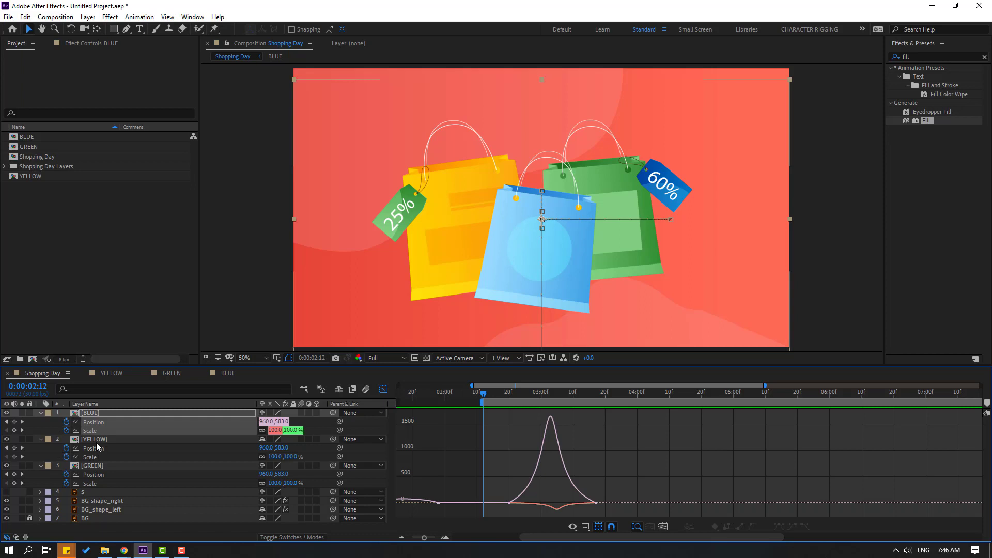
# Give YELLOW's final Position and Scale move the same steep, strongly eased speed curve and preview it
pyautogui.click(97, 442)
pyautogui.click(99, 450)
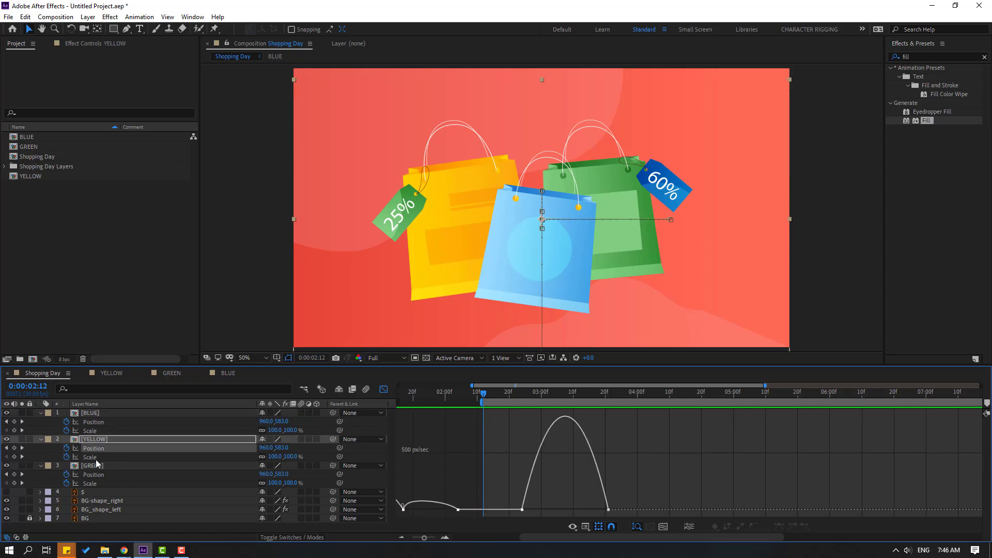
pyautogui.keyDown('shift'); pyautogui.click(96, 460); pyautogui.keyUp('shift')
pyautogui.moveTo(542, 499); pyautogui.dragTo(580, 506)
pyautogui.press('space')
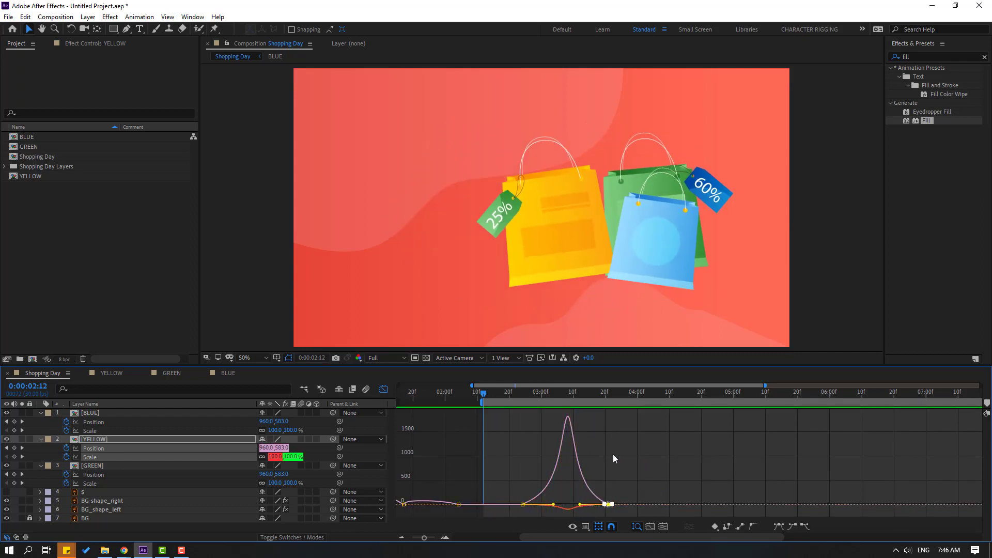
pyautogui.press('space')
# Give GREEN's final Position and Scale move the same steep speed curve, preview it, and return to the keyframe view
pyautogui.click(99, 474)
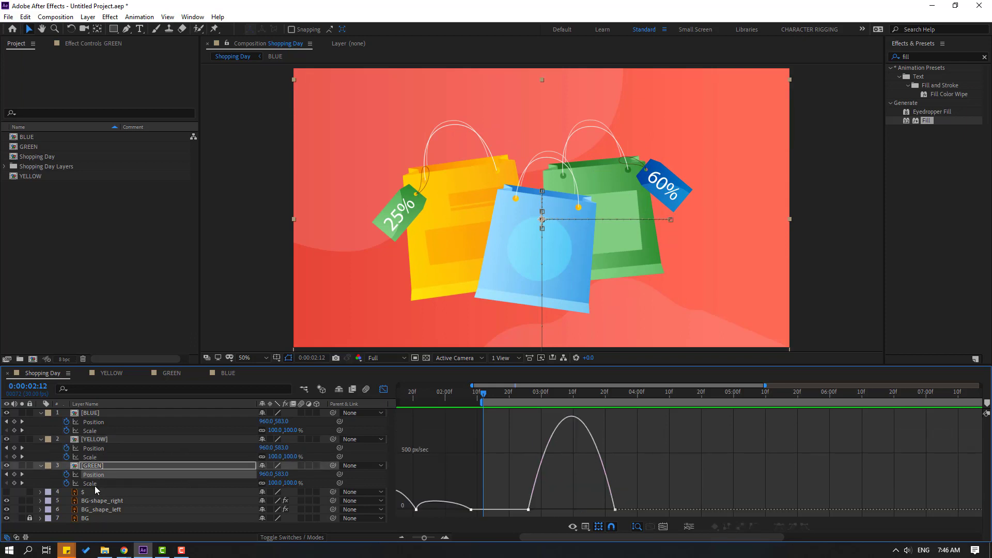
pyautogui.keyDown('shift'); pyautogui.click(98, 484); pyautogui.keyUp('shift')
pyautogui.click(551, 509)
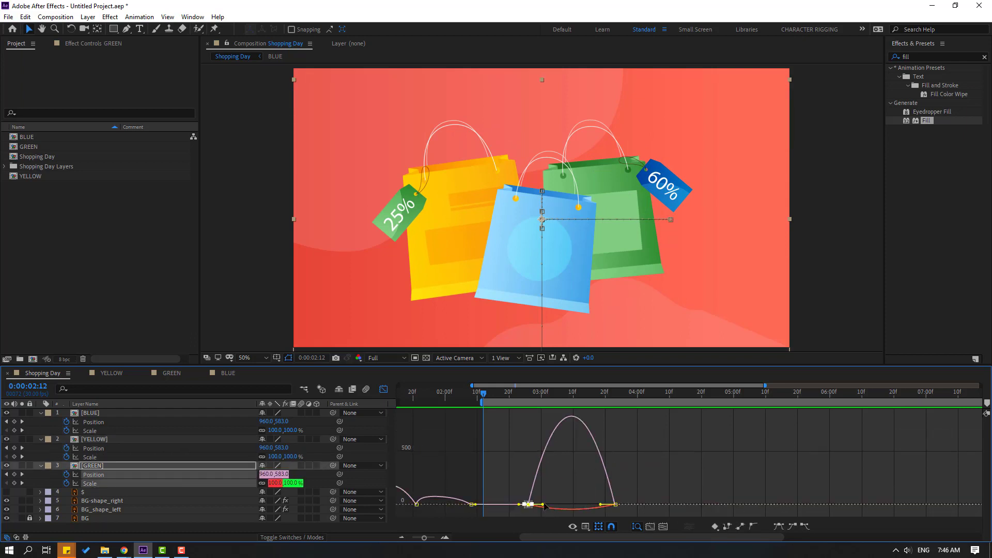
pyautogui.moveTo(544, 504); pyautogui.dragTo(584, 505)
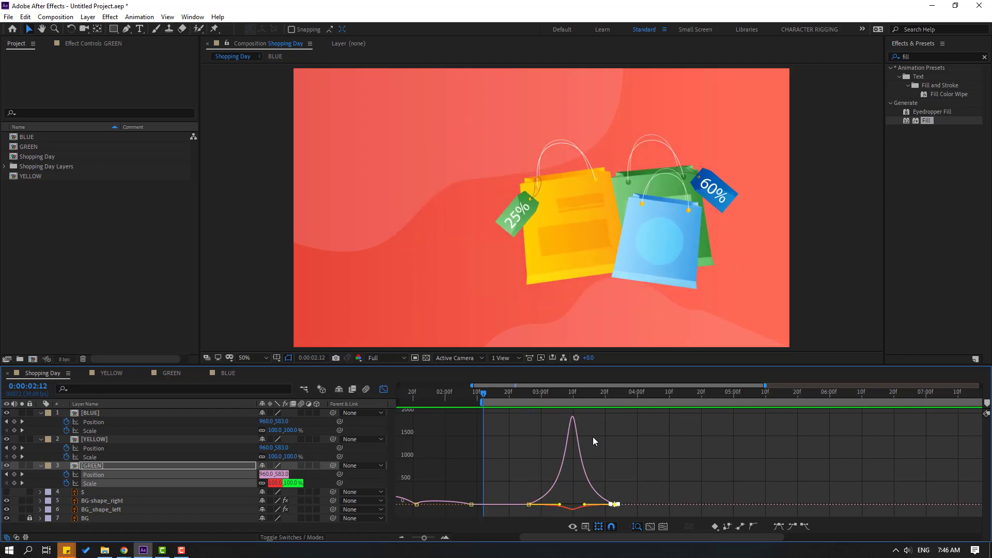
pyautogui.press('space')
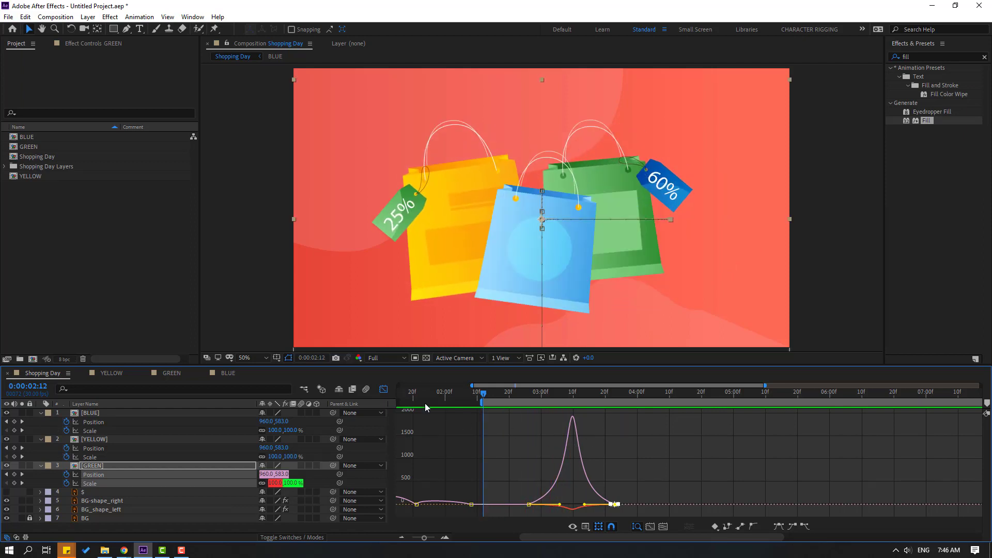
pyautogui.click(384, 390)
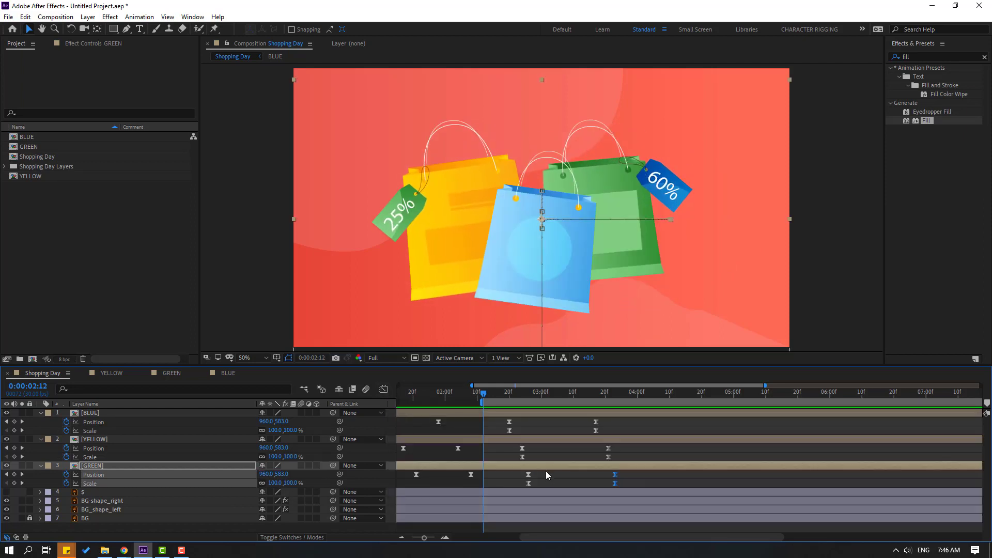
pyautogui.press('-')
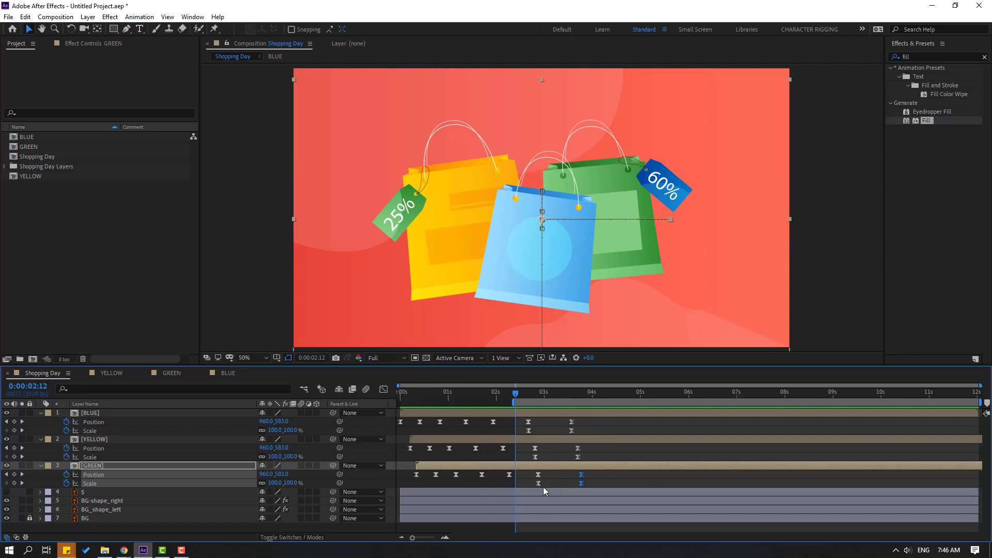
pyautogui.click(423, 482)
# In the YELLOW composition, isolate yellow_card, move its anchor point to the upper end of the tag's string loop, and end the isolation
pyautogui.doubleClick(91, 441)
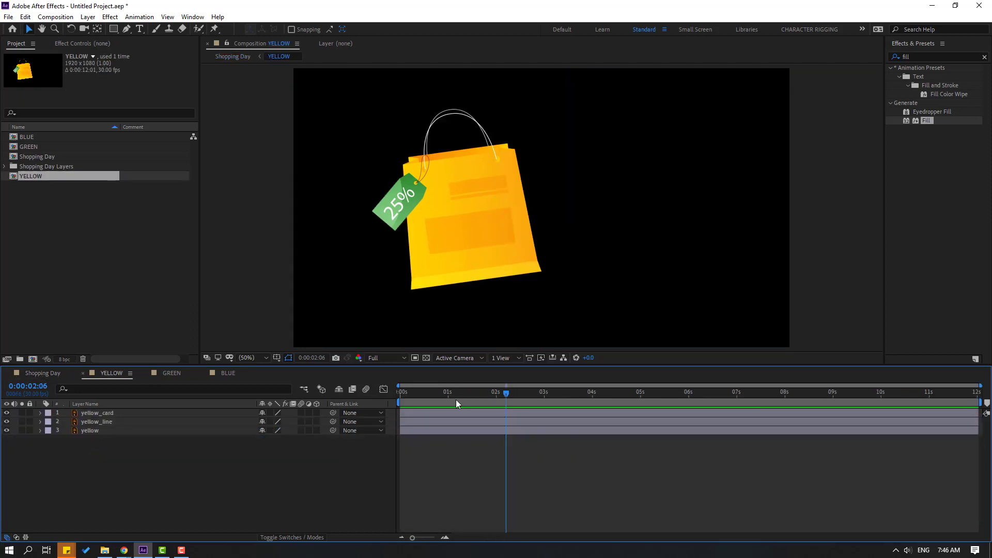
pyautogui.click(461, 228)
pyautogui.scroll(4, 516, 228)
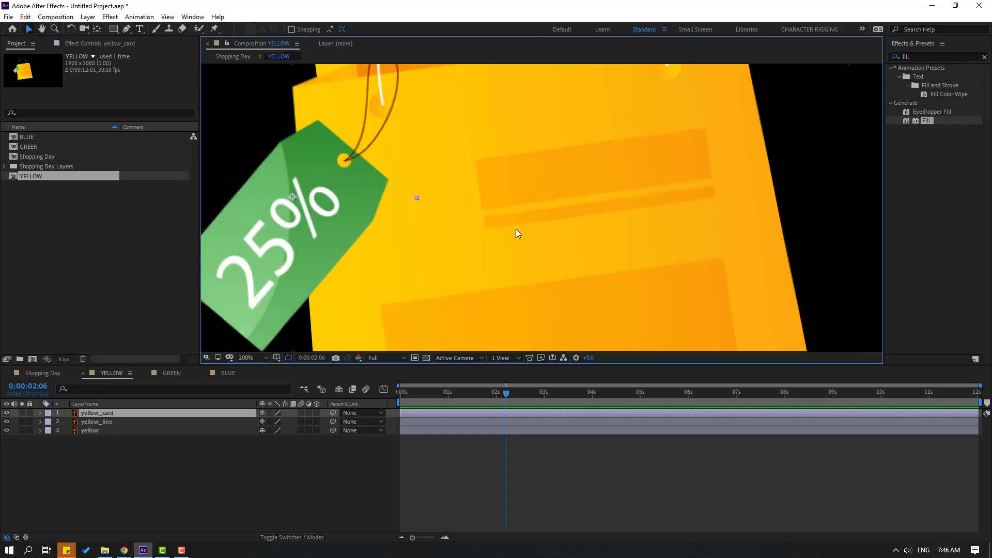
pyautogui.click(20, 413)
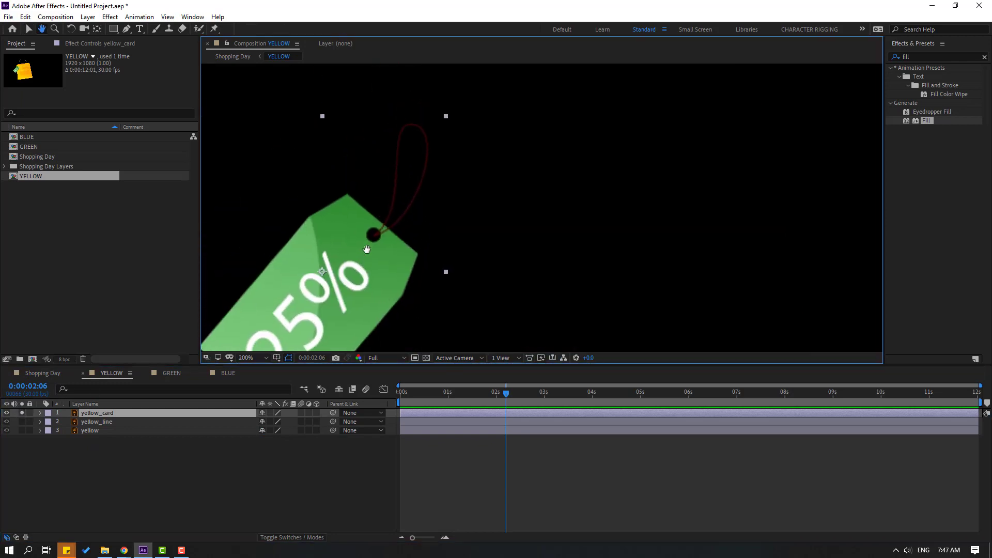
pyautogui.click(96, 29)
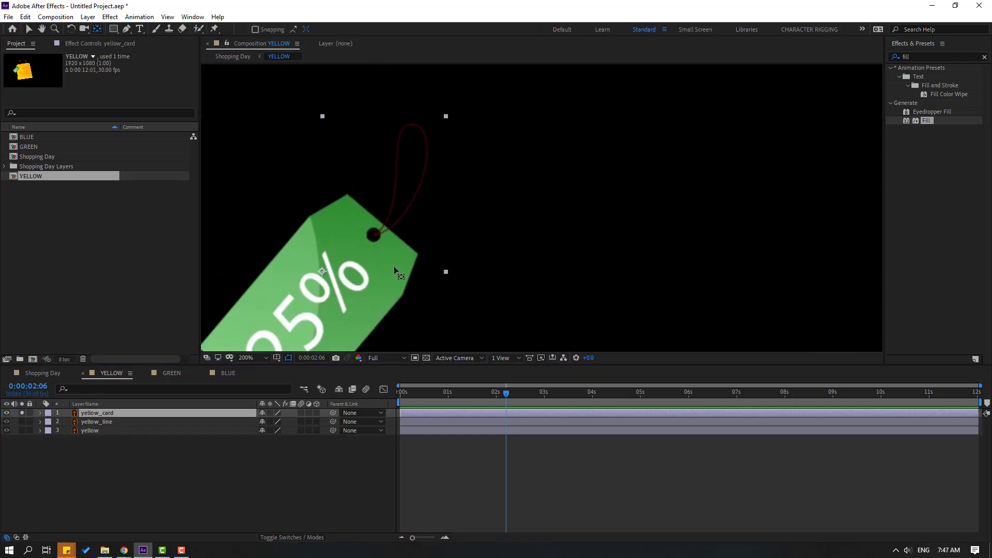
pyautogui.moveTo(329, 275); pyautogui.dragTo(351, 243)
pyautogui.moveTo(408, 132); pyautogui.dragTo(412, 129)
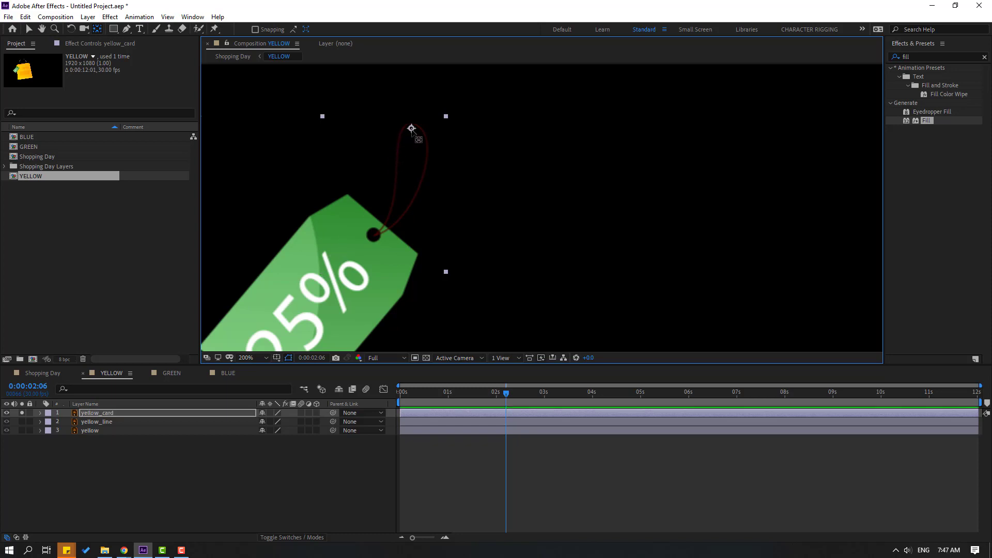
pyautogui.click(29, 29)
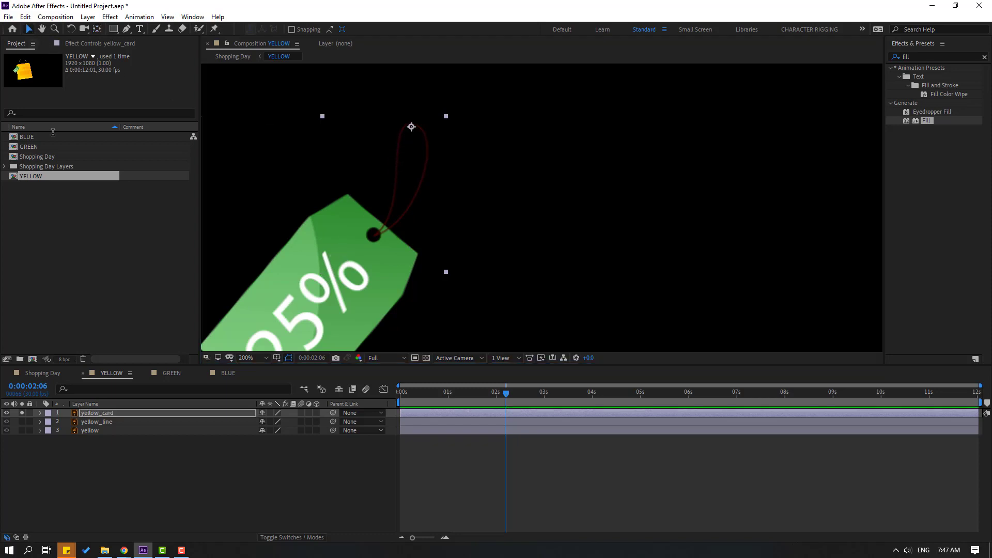
pyautogui.click(23, 412)
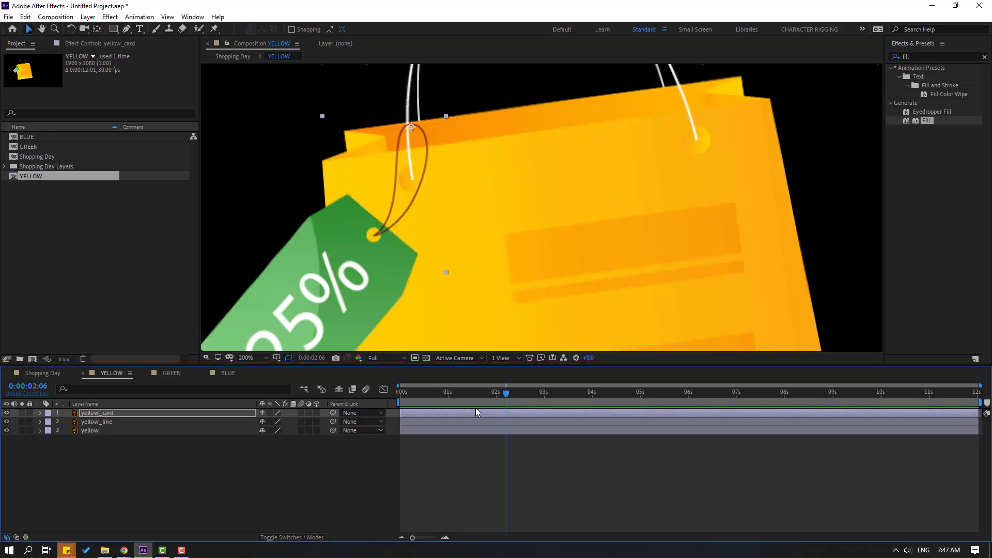
# Add a Rotation keyframe of 30° to yellow_card at 0:00:00:00
pyautogui.press('r')
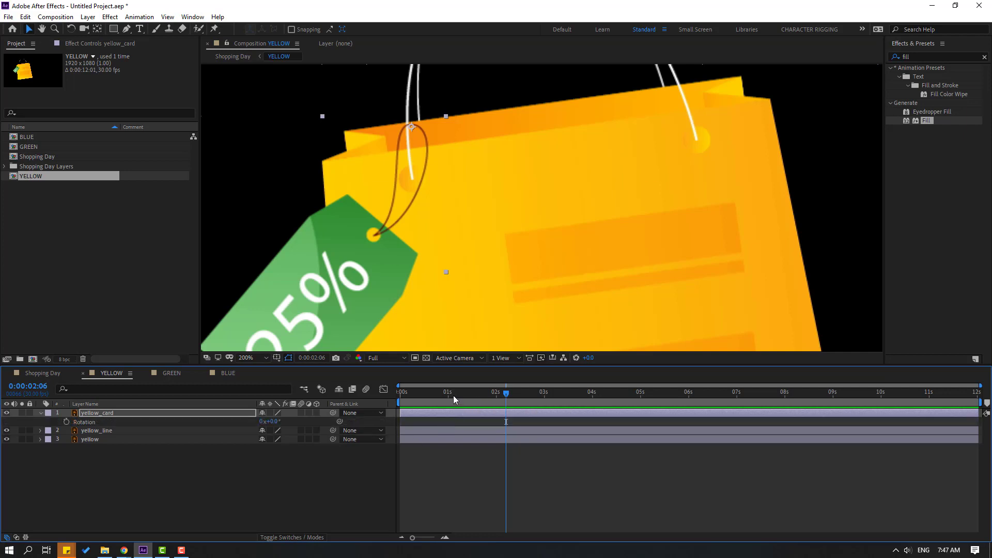
pyautogui.moveTo(454, 396); pyautogui.dragTo(400, 398)
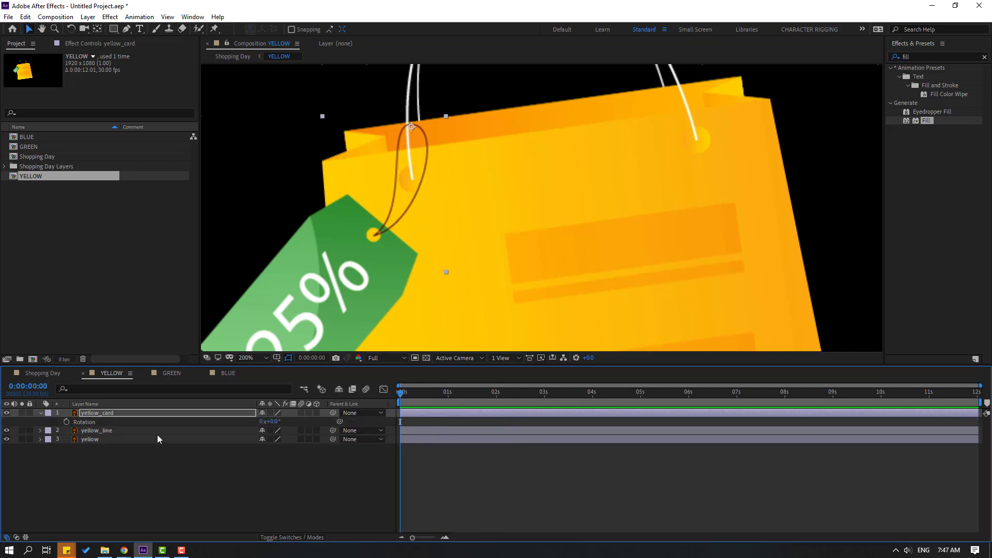
pyautogui.click(66, 422)
pyautogui.moveTo(274, 427); pyautogui.dragTo(292, 428)
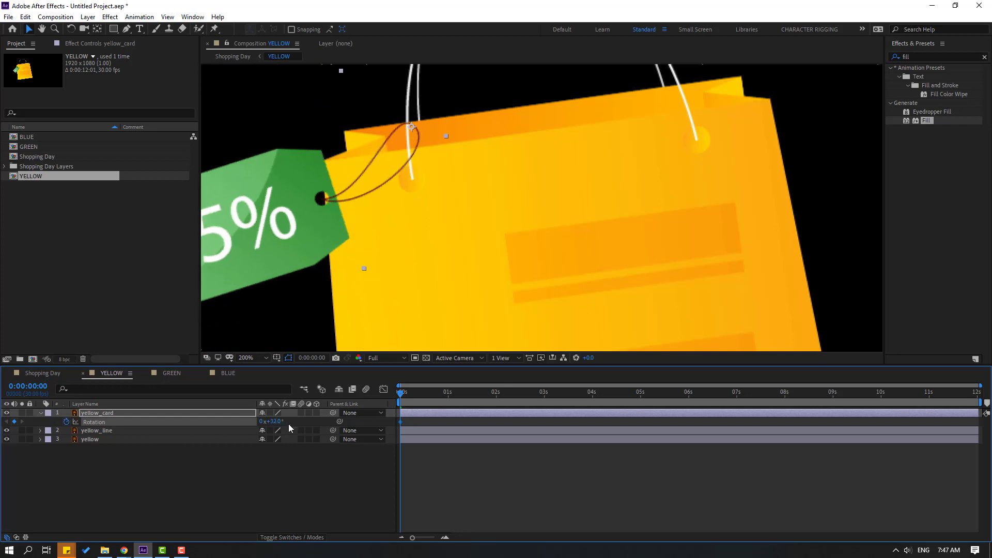
pyautogui.click(274, 421)
pyautogui.write('30')
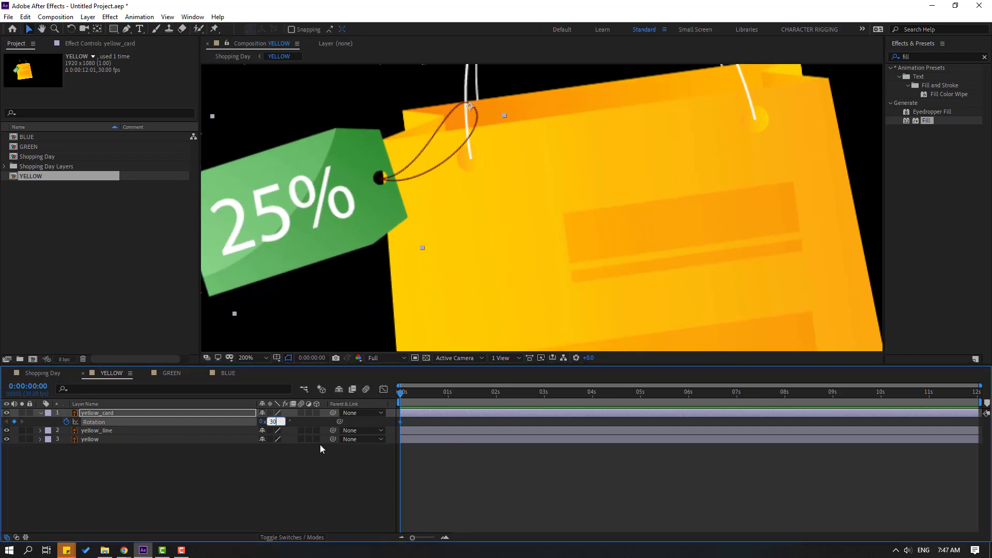
pyautogui.press('Return')
# Set yellow_card's Rotation to -15° at 0:00:00:10 and 7° at 0:00:00:20
pyautogui.hotkey('shift', 'pagedown')
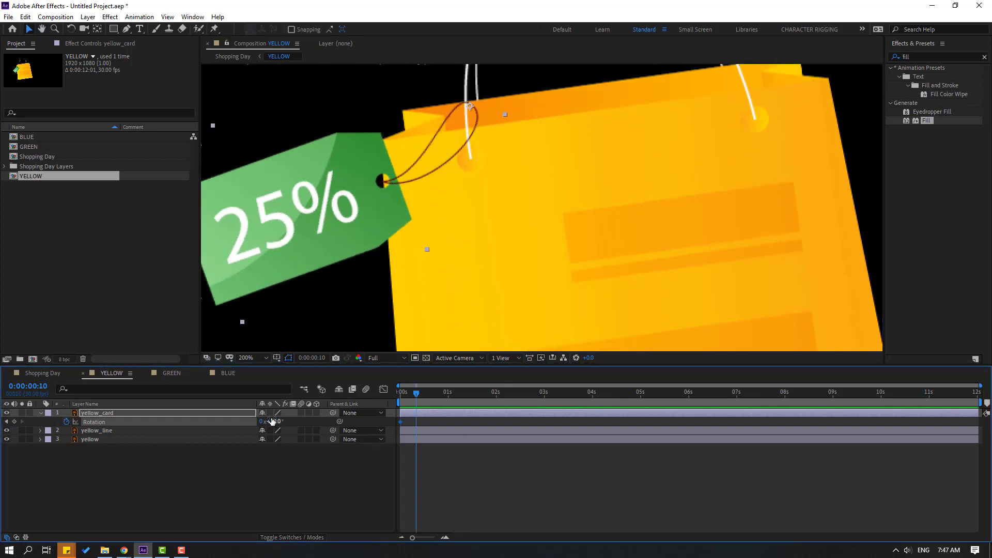
pyautogui.write('-15')
pyautogui.press('Return')
pyautogui.hotkey('shift', 'pagedown')
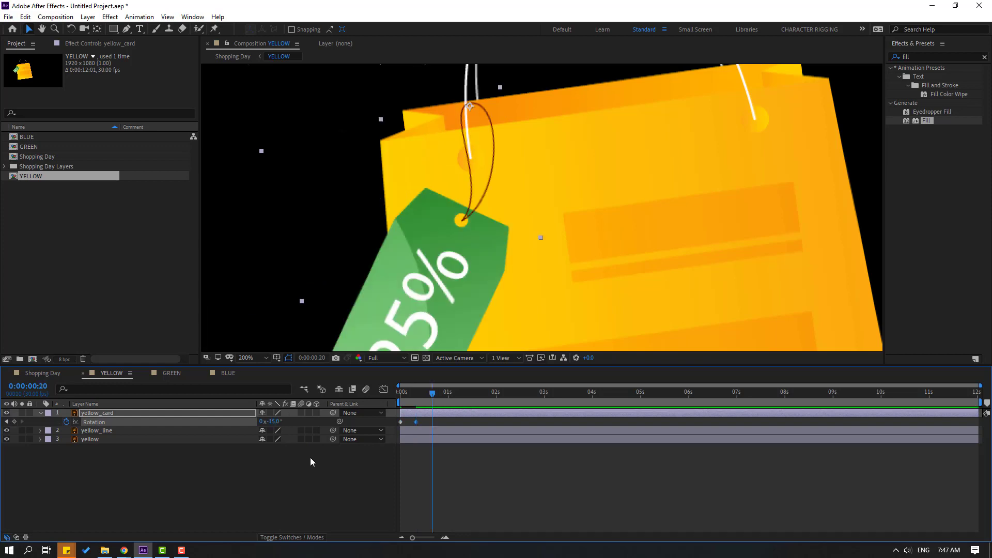
pyautogui.click(276, 423)
pyautogui.write('7')
pyautogui.press('Return')
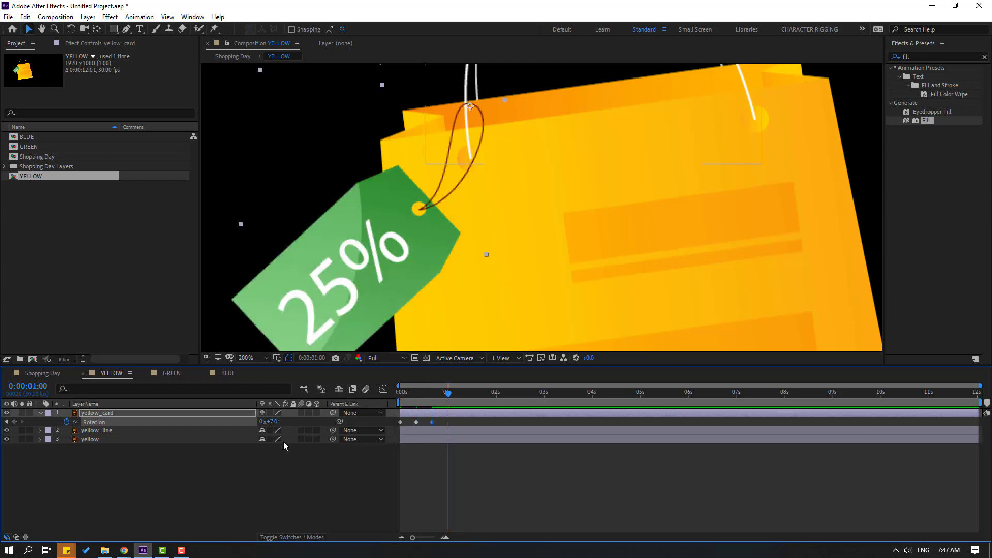
# Continue yellow_card's diminishing swing with Rotation keyframes at 0:00:01:00 and 0:00:01:10, 0.5° at 0:00:01:20 and 0° at 0:00:02:00
pyautogui.press('F2')
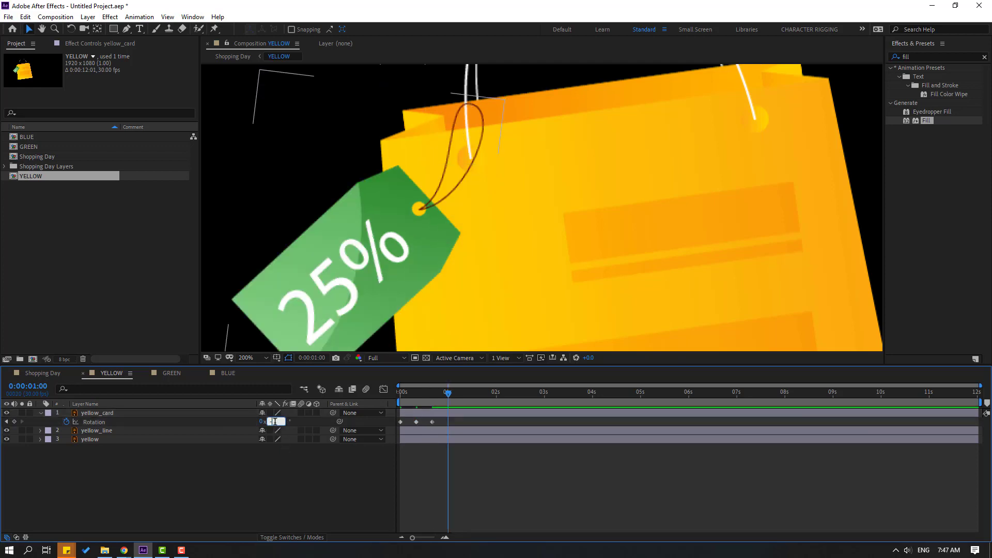
pyautogui.press('Return')
pyautogui.hotkey('shift', 'pagedown')
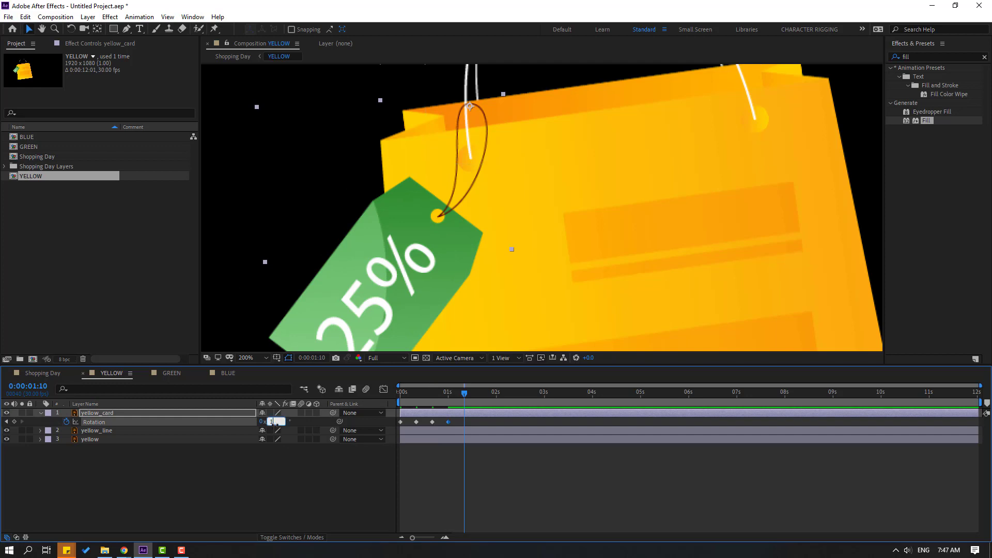
pyautogui.press('Return')
pyautogui.hotkey('shift', 'pagedown')
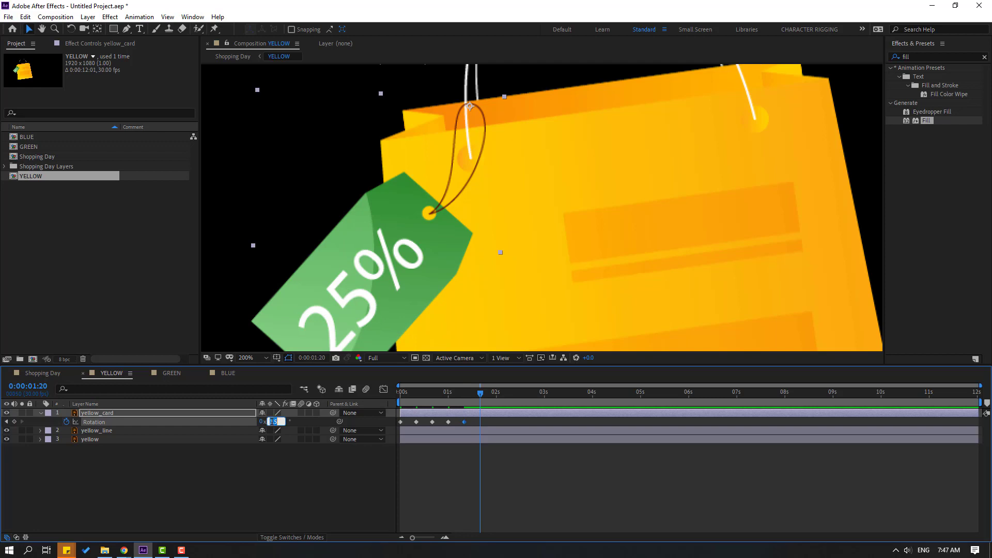
pyautogui.press('Return')
pyautogui.hotkey('shift', 'pagedown')
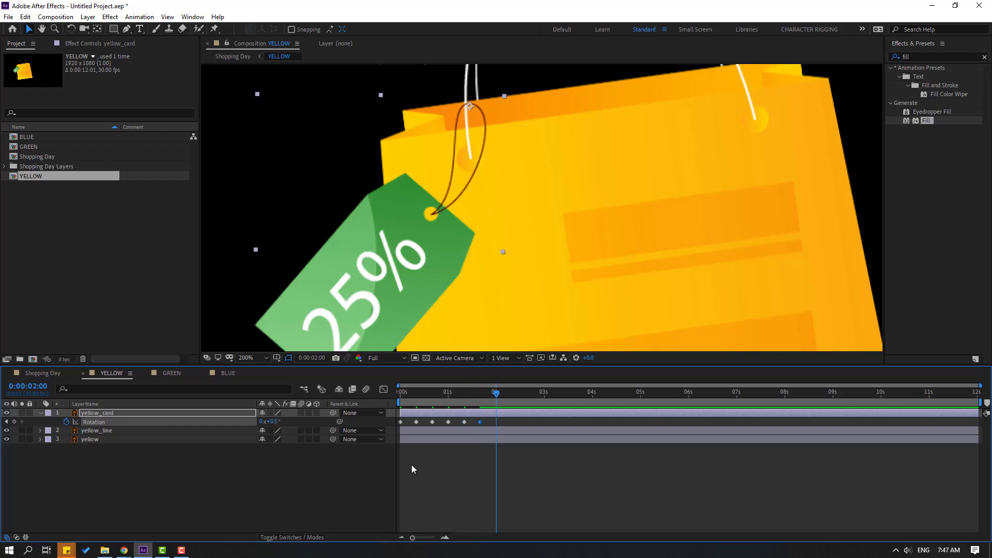
pyautogui.press('Return')
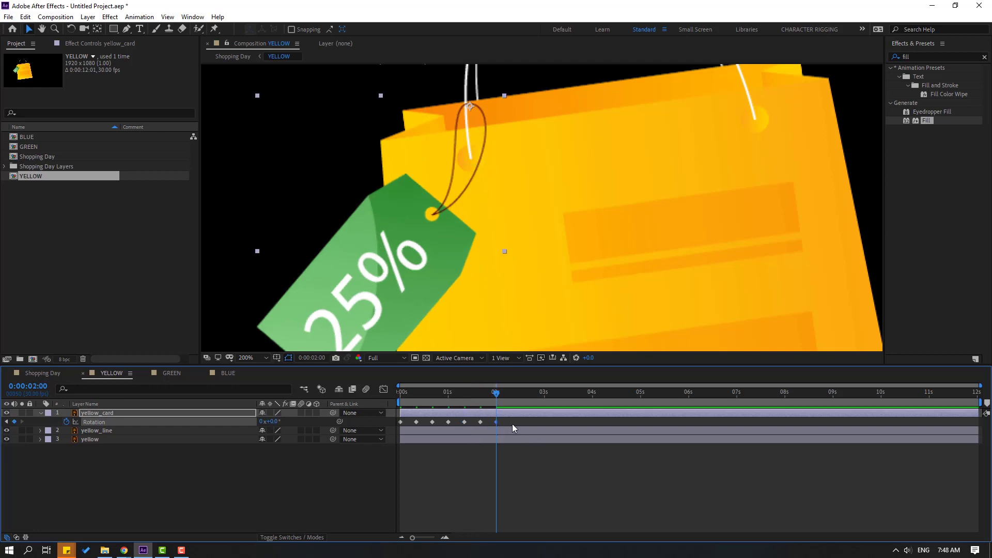
# Apply Easy Ease to all of yellow_card's Rotation keyframes, preview the tag's swing, and return to 0:00:00:00
pyautogui.rightClick(401, 424)
pyautogui.moveTo(439, 418)
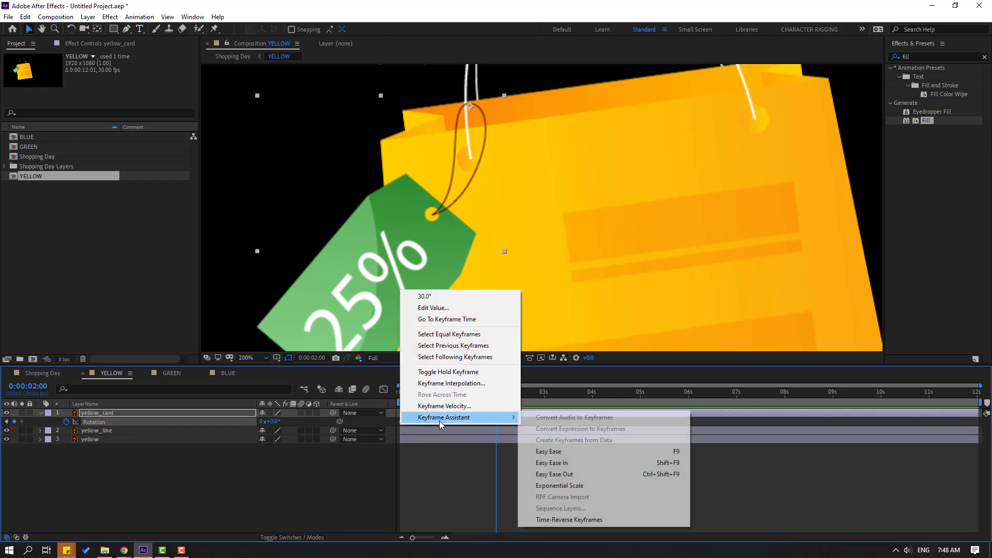
pyautogui.click(561, 452)
pyautogui.scroll(-2, 483, 269)
pyautogui.scroll(1, 525, 283)
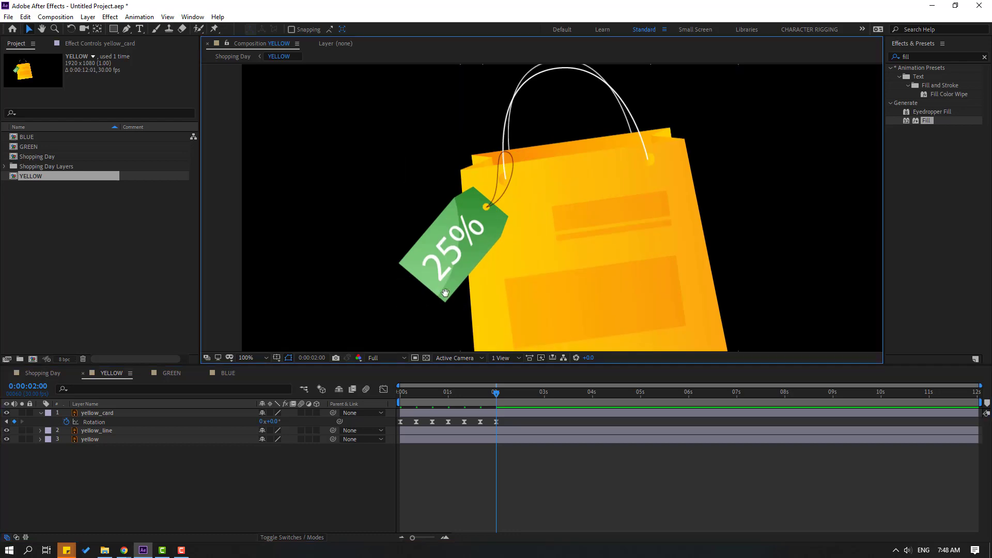
pyautogui.moveTo(445, 293); pyautogui.dragTo(449, 274)
pyautogui.press('space')
pyautogui.press('space')
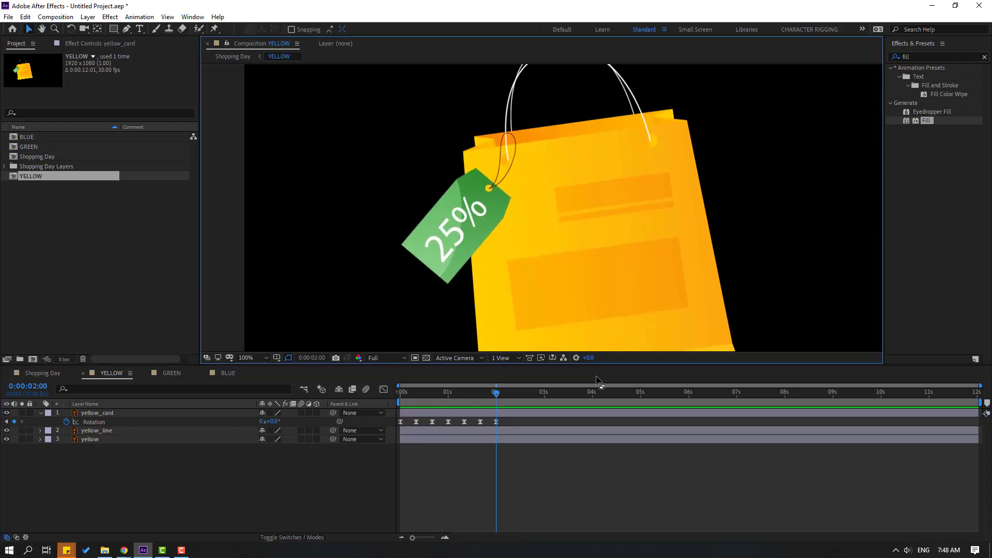
pyautogui.press('space')
pyautogui.press('space')
pyautogui.moveTo(440, 396); pyautogui.dragTo(399, 396)
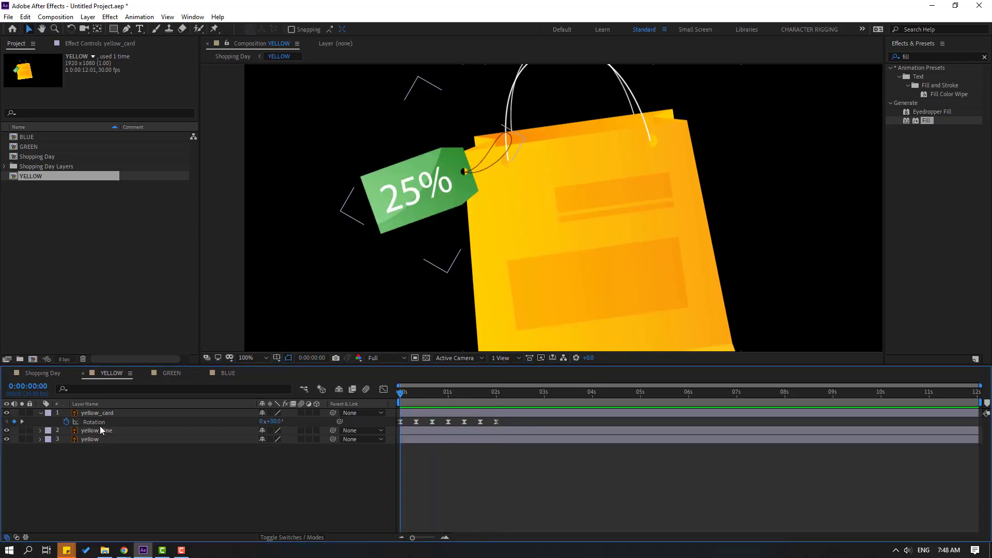
# Keyframe yellow_card's Scale from 0% at 0:00:00:00 to 100% at about 0:00:00:14
pyautogui.click(102, 416)
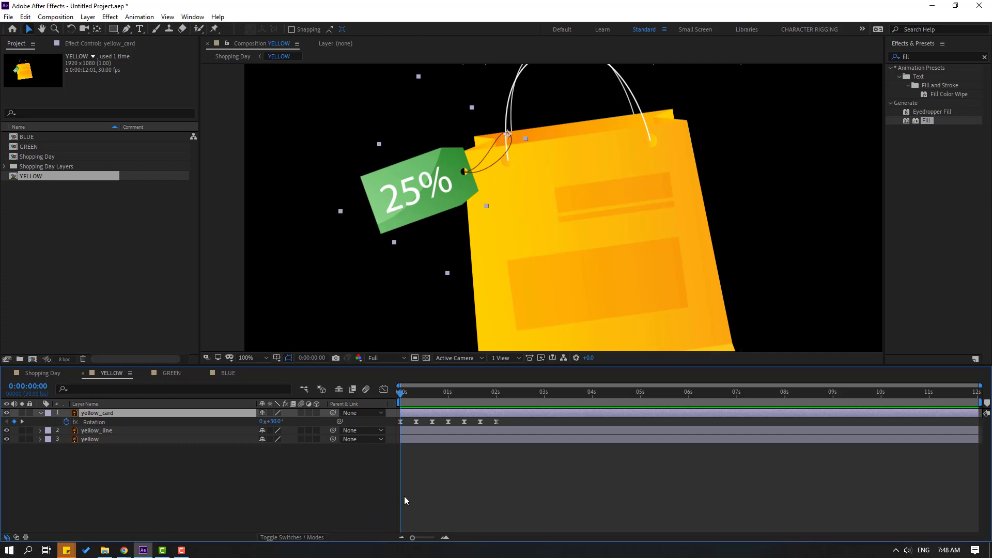
pyautogui.hotkey('shift', 's')
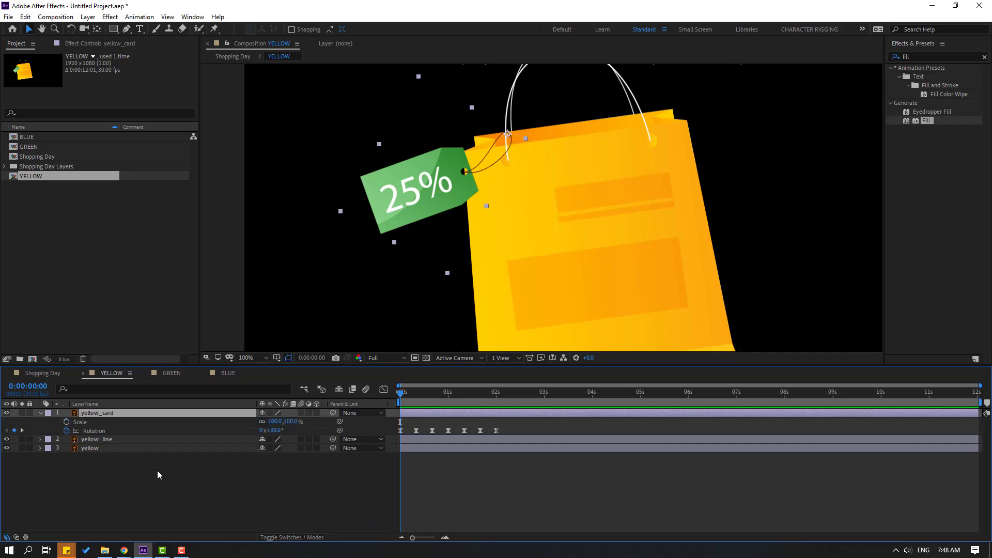
pyautogui.click(67, 422)
pyautogui.moveTo(402, 422); pyautogui.dragTo(422, 422)
pyautogui.write('0')
pyautogui.press('Return')
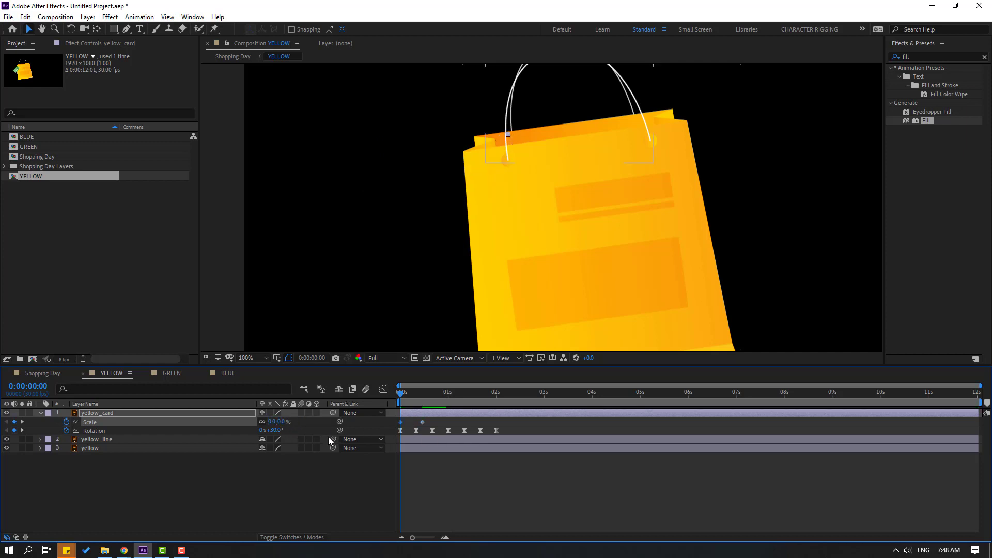
# Preview the tag, then shift all of yellow_card's Rotation keyframes about 6 frames later
pyautogui.press('space')
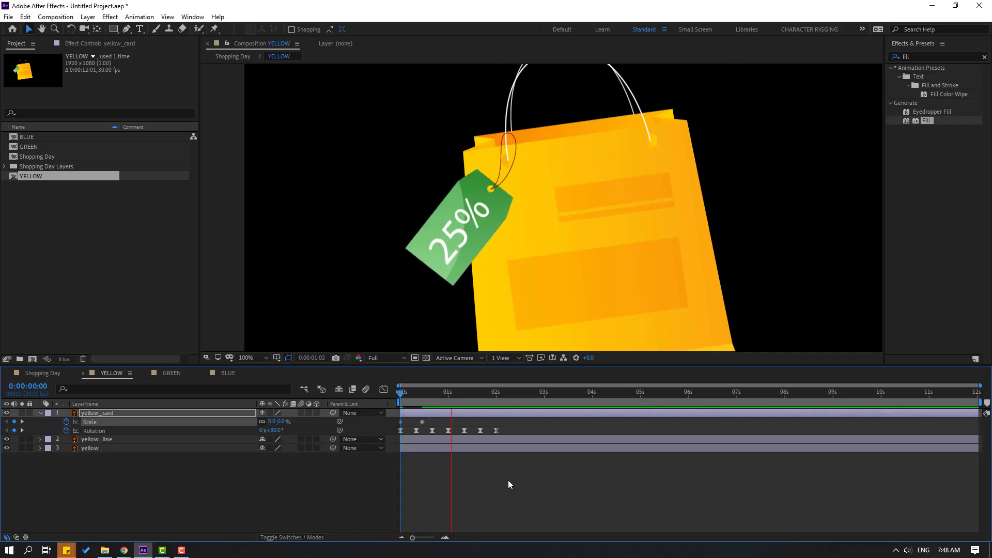
pyautogui.moveTo(507, 429); pyautogui.dragTo(388, 426)
pyautogui.press('space')
pyautogui.press('space')
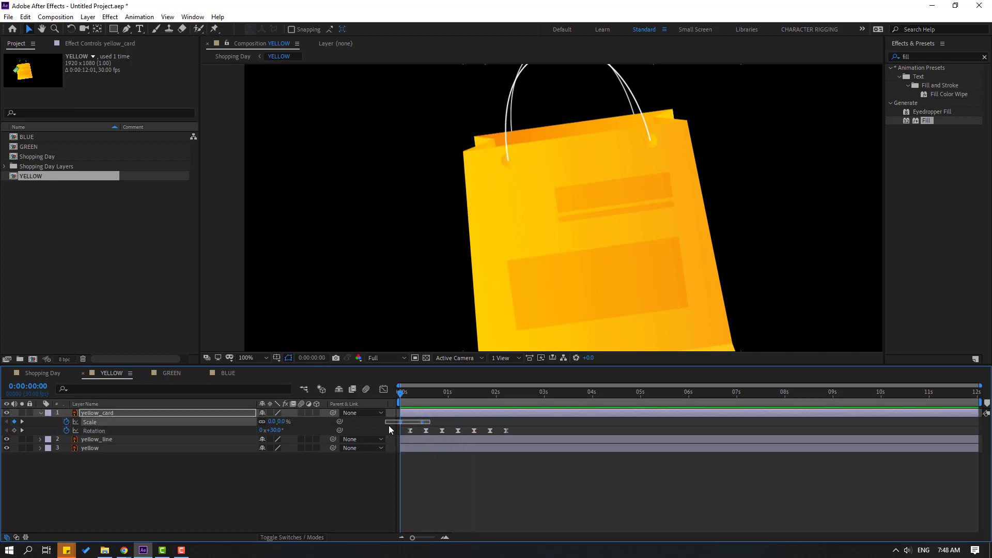
# Apply Easy Ease to both of yellow_card's Scale keyframes and preview the tag growing and swinging
pyautogui.rightClick(401, 423)
pyautogui.moveTo(420, 415)
pyautogui.click(560, 447)
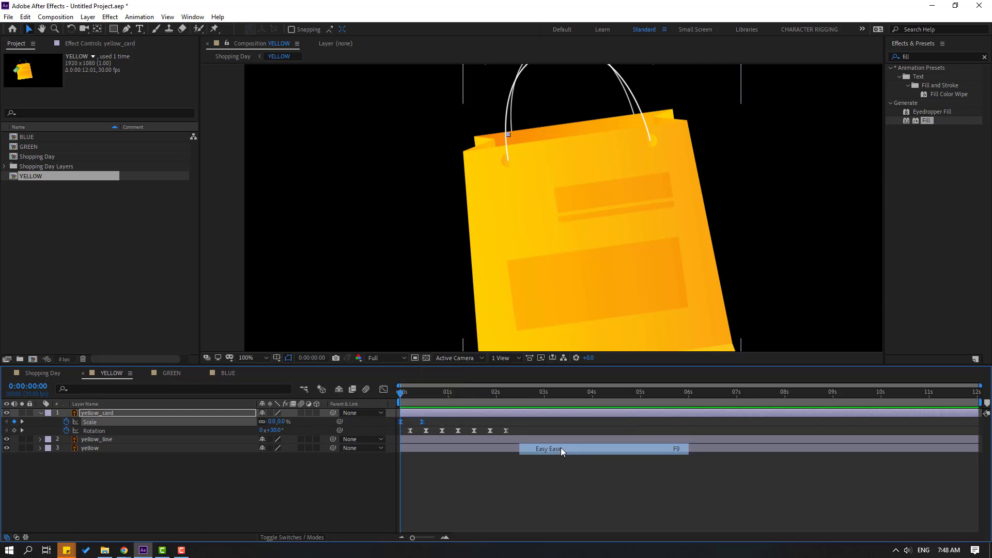
pyautogui.scroll(-4, 585, 275)
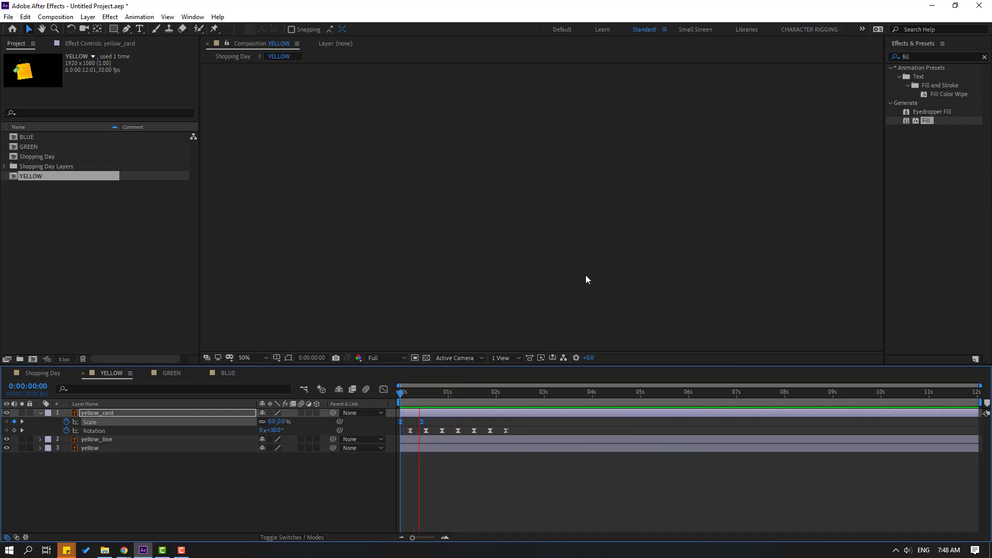
pyautogui.scroll(2, 589, 277)
pyautogui.press('space')
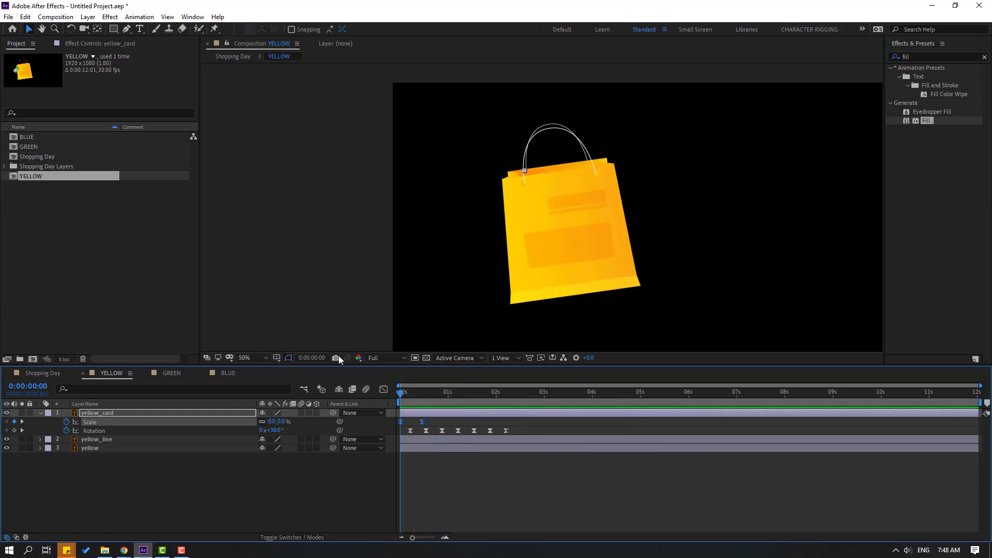
# Compare with Shopping Day, shift the yellow_card layer with its keyframes to start at 0:00:00:07 in YELLOW, and return to Shopping Day
pyautogui.click(37, 374)
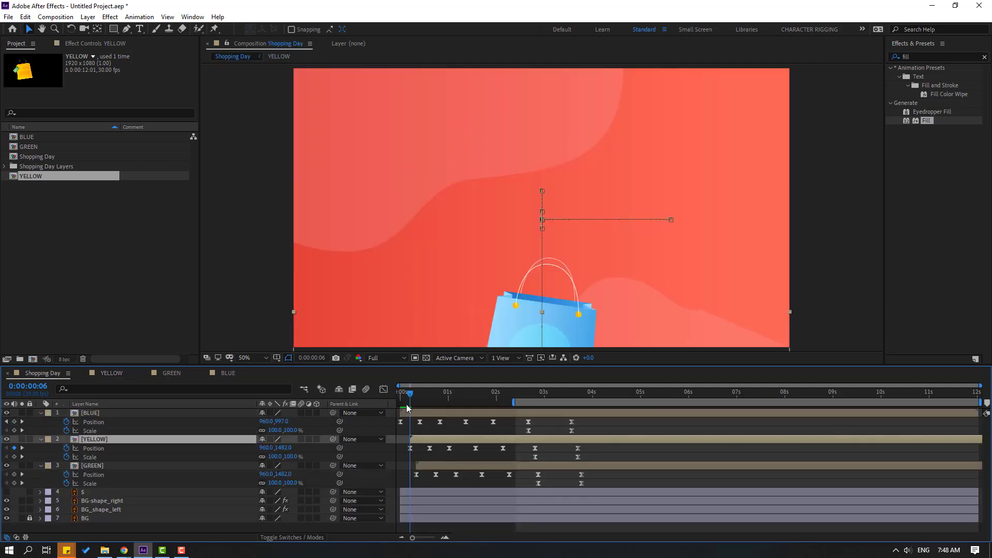
pyautogui.moveTo(407, 398)
pyautogui.mouseDown()
pyautogui.moveTo(441, 398)
pyautogui.moveTo(421, 399)
pyautogui.mouseUp()
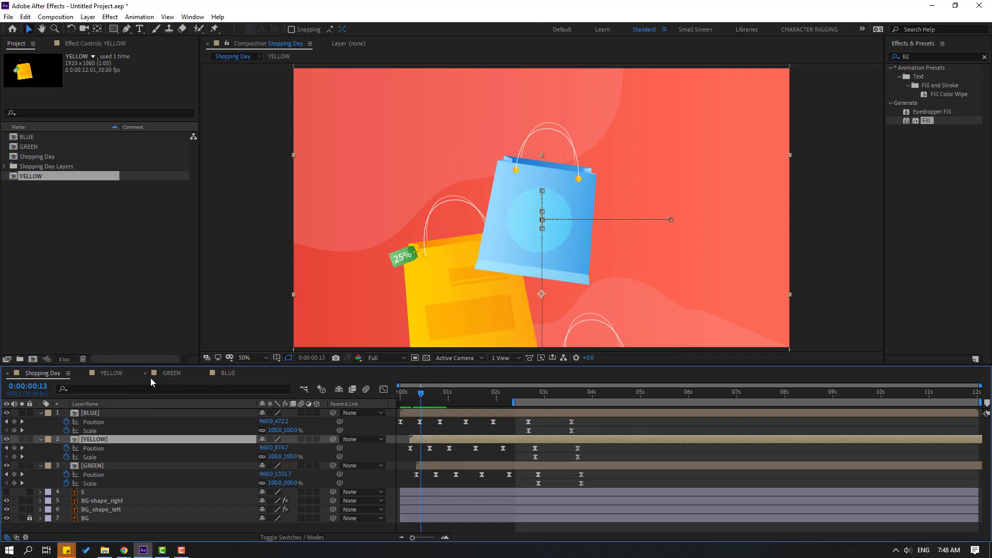
pyautogui.click(111, 373)
pyautogui.moveTo(520, 422); pyautogui.dragTo(383, 440)
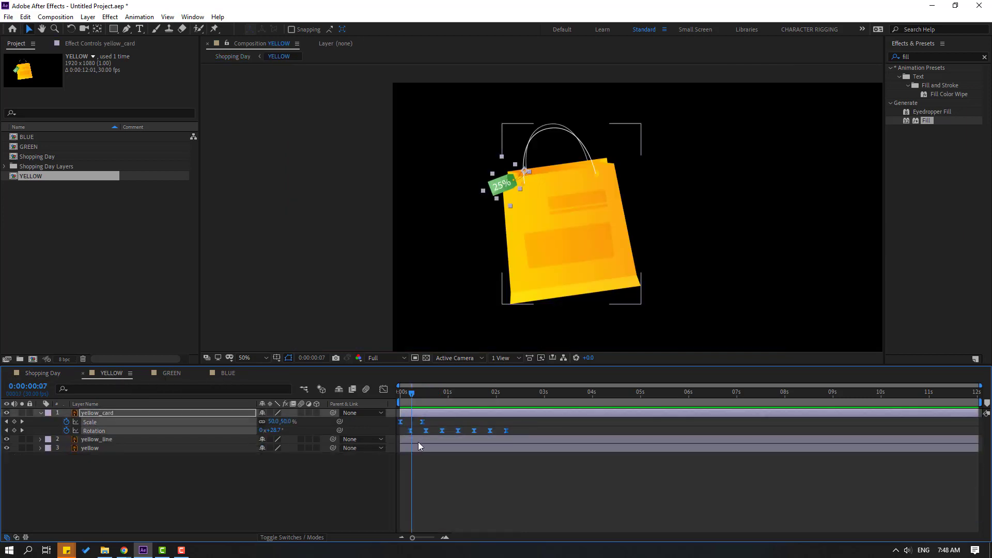
pyautogui.click(531, 432)
pyautogui.click(91, 422)
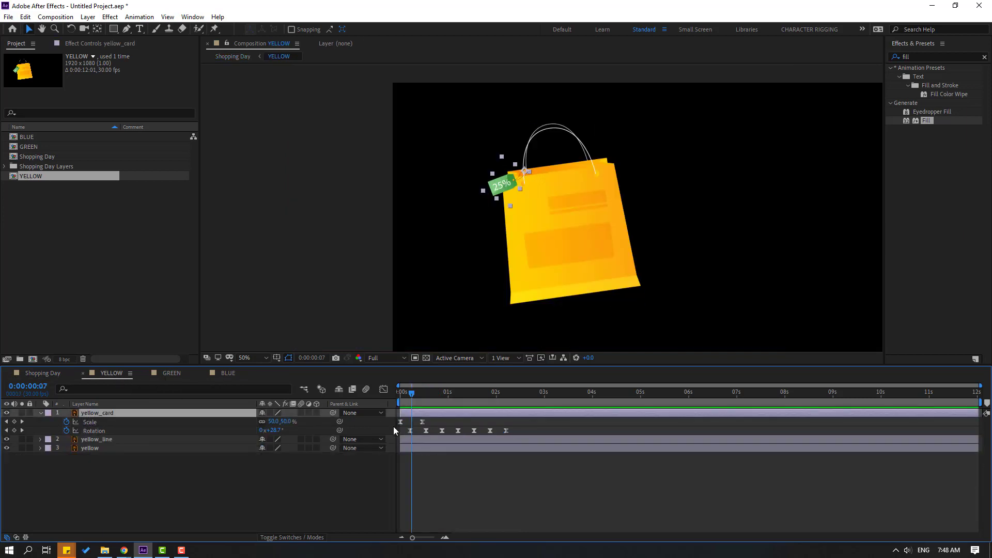
pyautogui.click(39, 374)
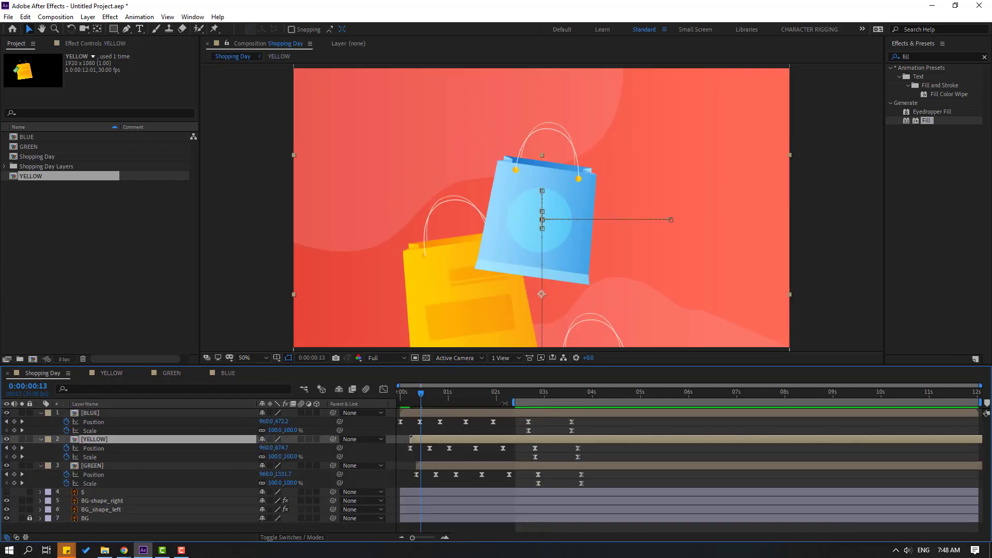
# Play and scrub the Shopping Day composition to check the yellow tag's timing against the bag's bounce
pyautogui.press('space')
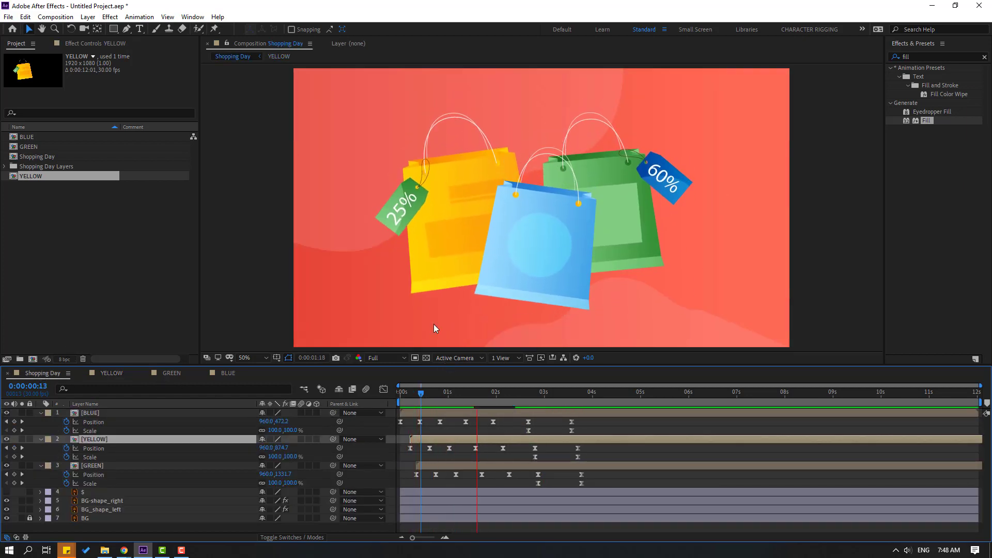
pyautogui.moveTo(417, 395); pyautogui.dragTo(446, 395)
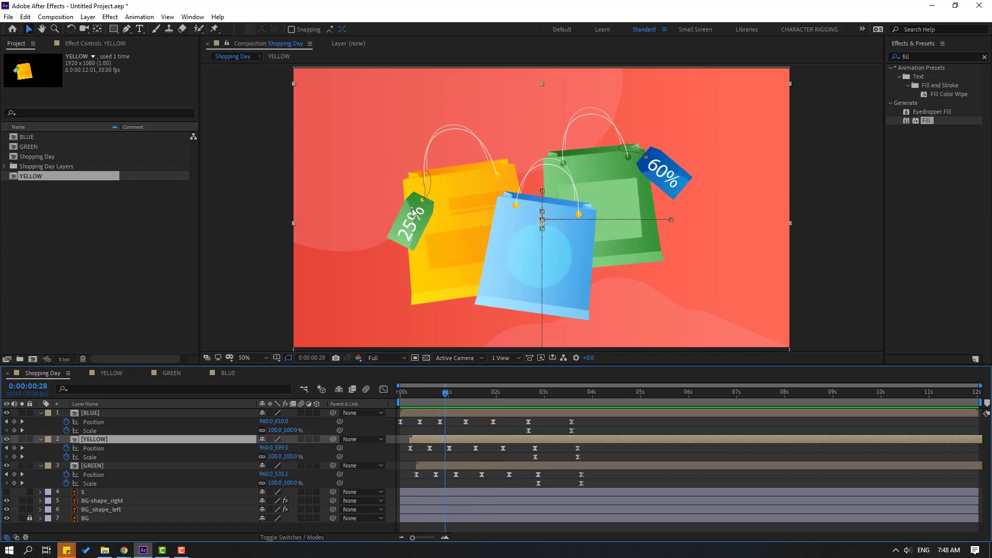
pyautogui.press('space')
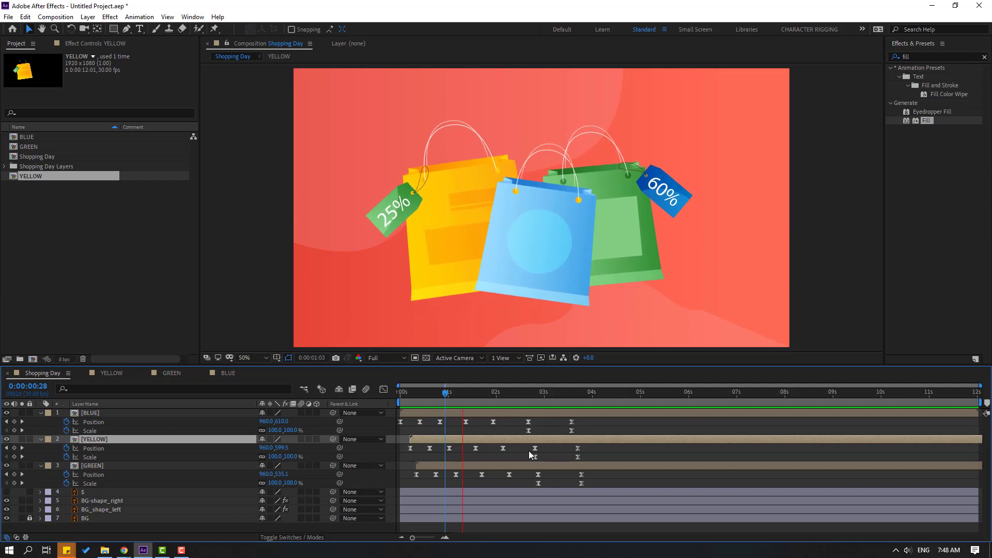
pyautogui.press('space')
pyautogui.moveTo(439, 394)
pyautogui.mouseDown()
pyautogui.moveTo(411, 392)
pyautogui.moveTo(432, 394)
pyautogui.mouseUp()
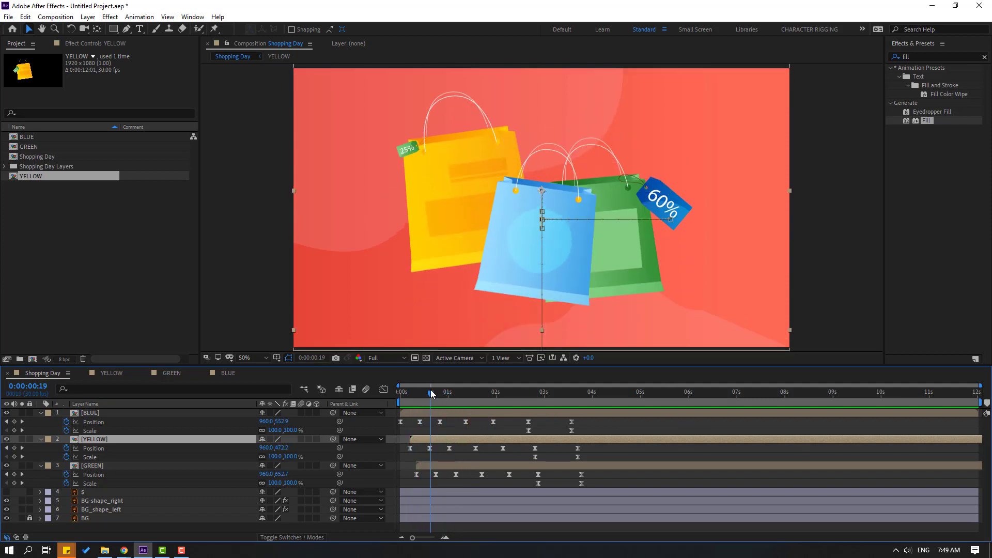
# Copy all of yellow_card's Scale and Rotation keyframes from the YELLOW composition
pyautogui.click(111, 373)
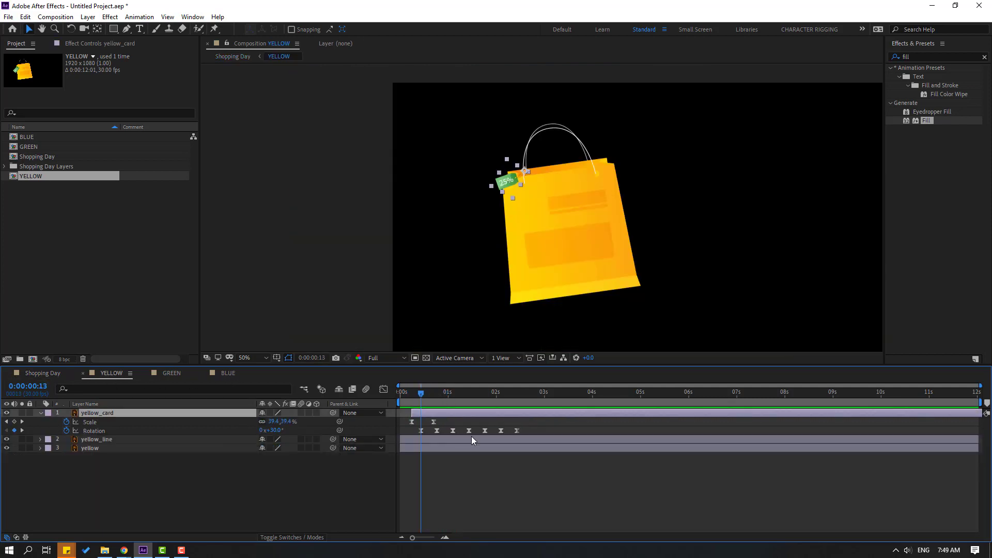
pyautogui.moveTo(528, 422); pyautogui.dragTo(409, 458)
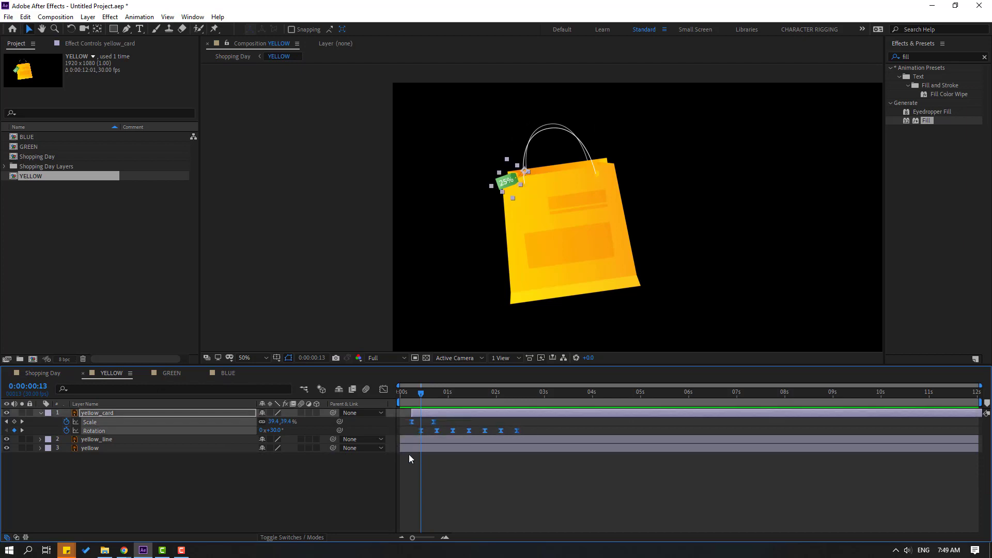
# In the GREEN composition, move green_card's anchor point to the far end of the tag's string loop
pyautogui.click(171, 374)
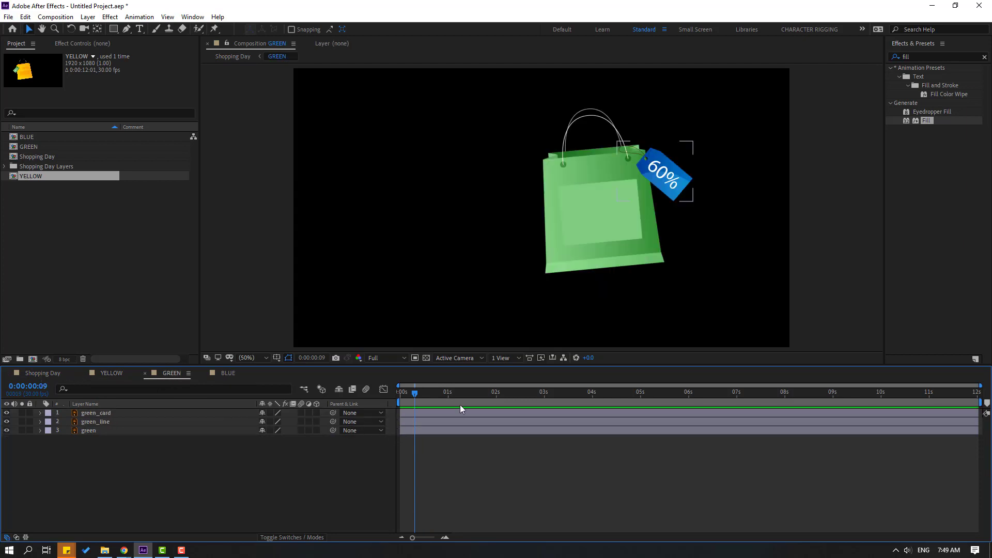
pyautogui.click(676, 177)
pyautogui.scroll(2, 689, 181)
pyautogui.moveTo(688, 181); pyautogui.dragTo(264, 377)
pyautogui.click(97, 29)
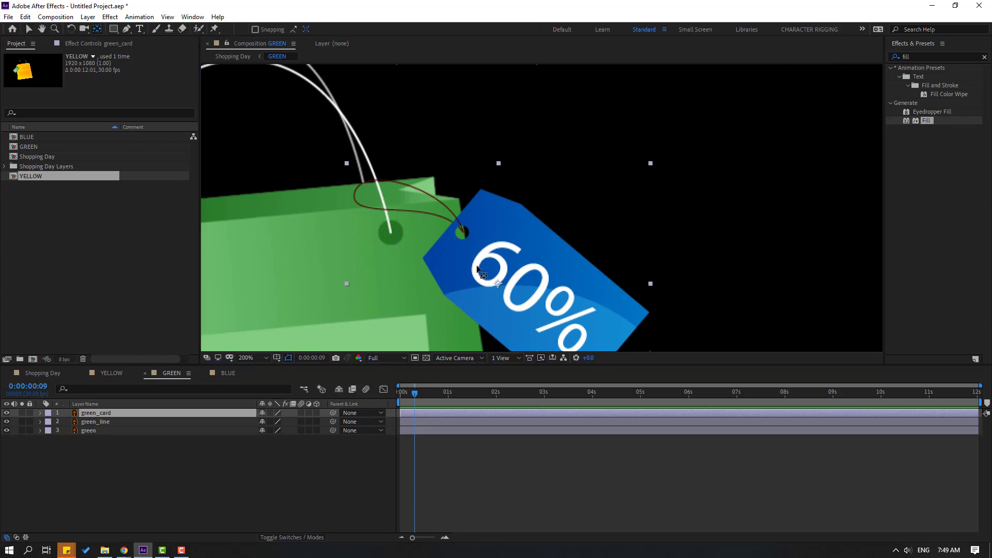
pyautogui.moveTo(503, 289); pyautogui.dragTo(404, 245)
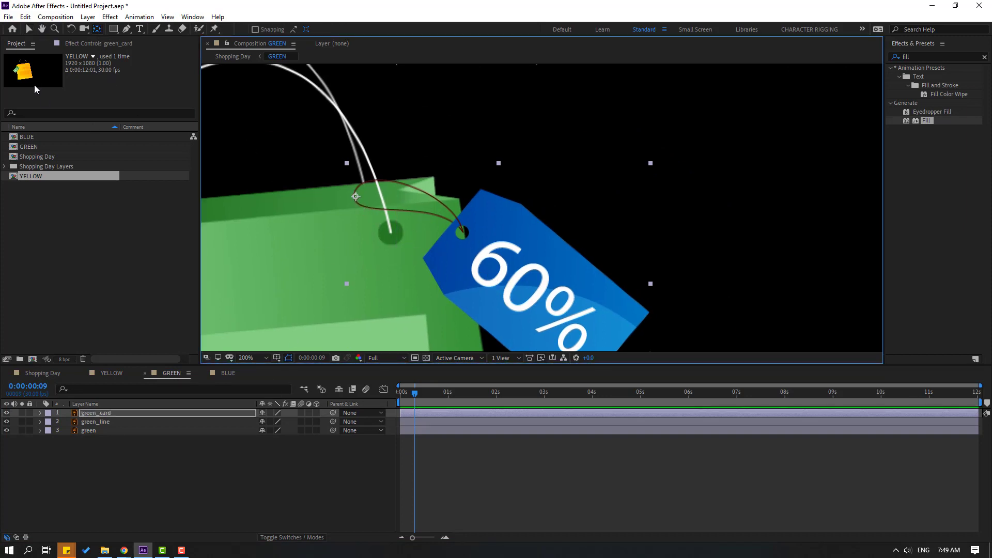
pyautogui.click(29, 32)
# Paste the copied Scale and Rotation keyframes onto green_card at 0:00:00:00 and preview the tag's swing
pyautogui.moveTo(417, 397); pyautogui.dragTo(392, 378)
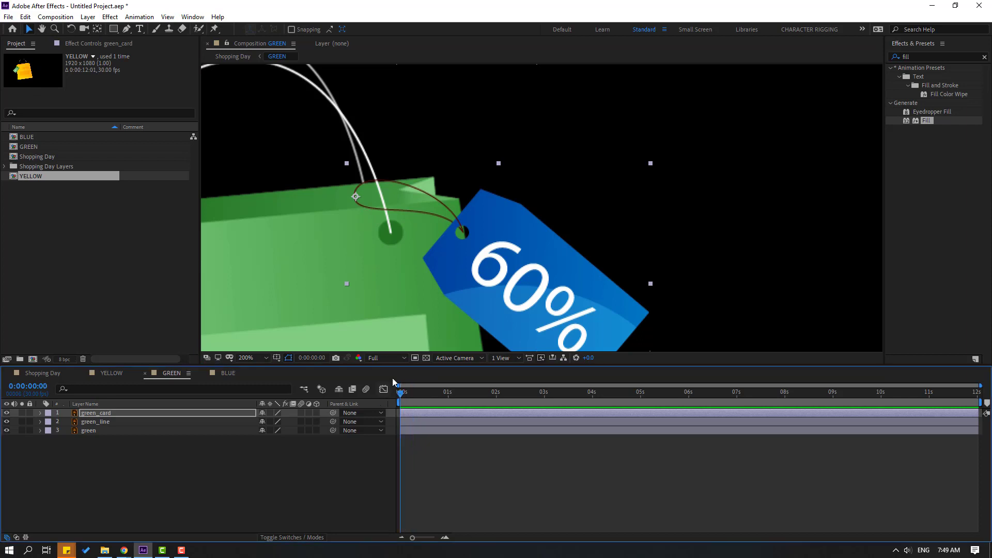
pyautogui.scroll(-4, 498, 279)
pyautogui.press('space')
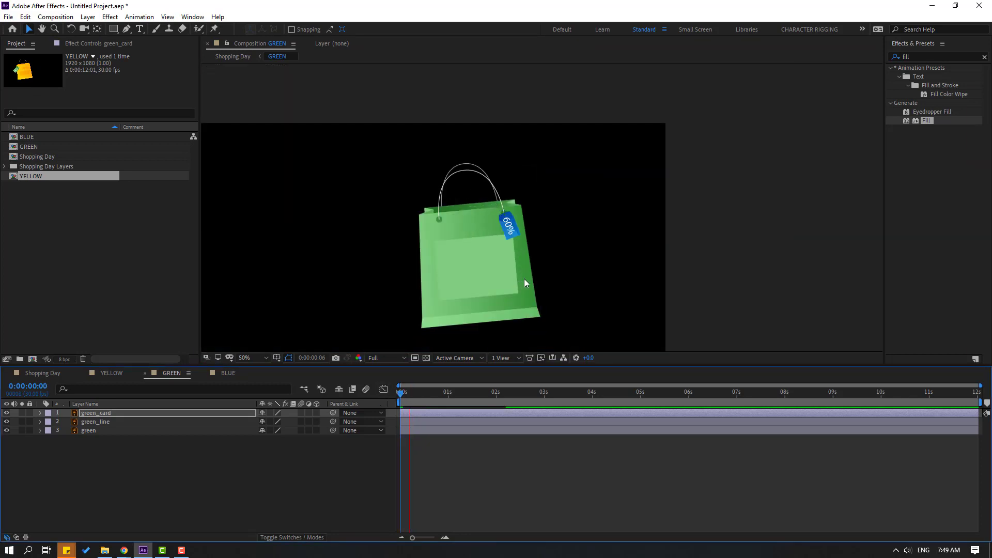
pyautogui.press('space')
# At 0:00:02:24, reposition green_card so its string loop reaches the hole at the end of the bag's handle
pyautogui.scroll(2, 518, 281)
pyautogui.moveTo(450, 394); pyautogui.dragTo(535, 395)
pyautogui.scroll(1, 464, 236)
pyautogui.moveTo(457, 221); pyautogui.dragTo(485, 246)
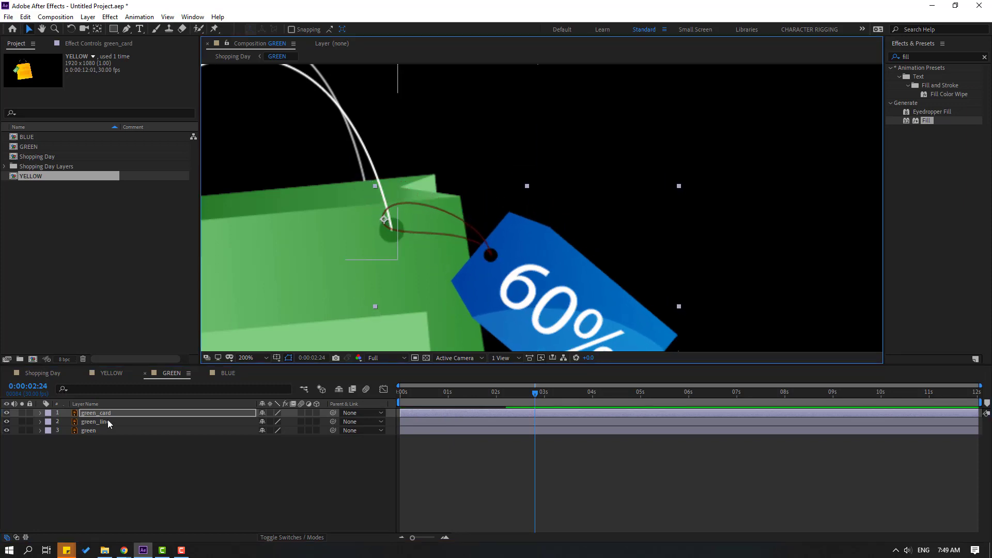
# Place the green_card layer below green_line, nudge the tag down at the handle hole, and preview it
pyautogui.moveTo(95, 413)
pyautogui.mouseDown()
pyautogui.moveTo(116, 422)
pyautogui.moveTo(104, 427)
pyautogui.mouseUp()
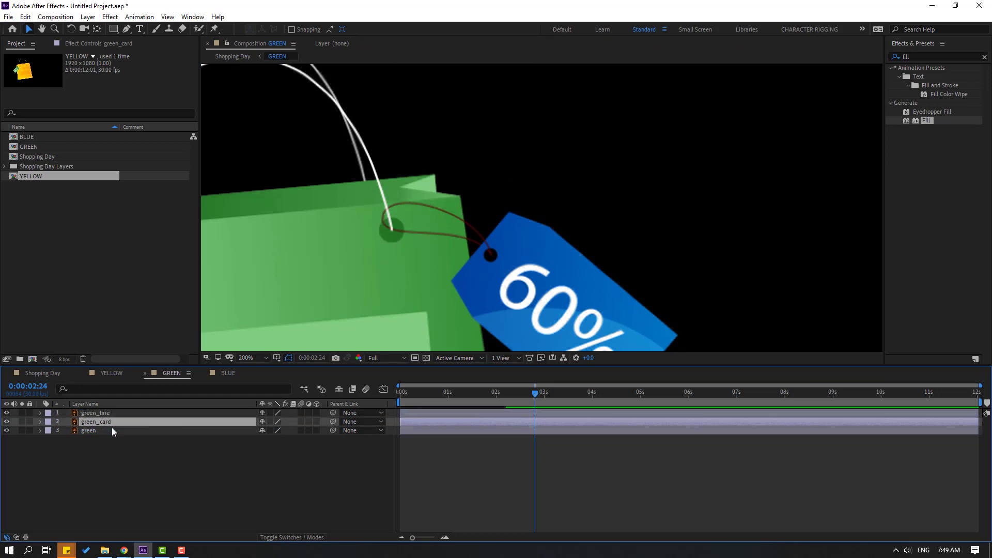
pyautogui.press('space')
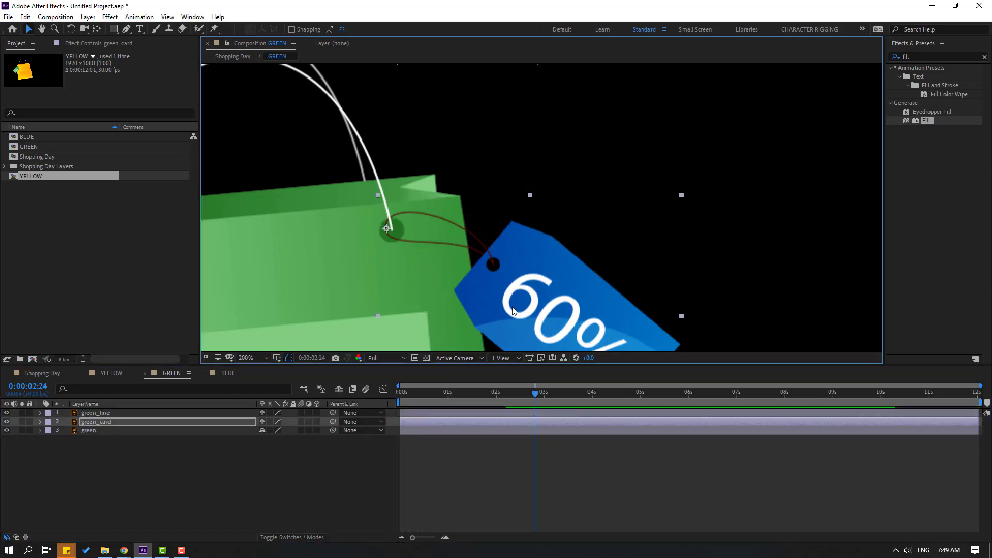
pyautogui.scroll(-4, 475, 340)
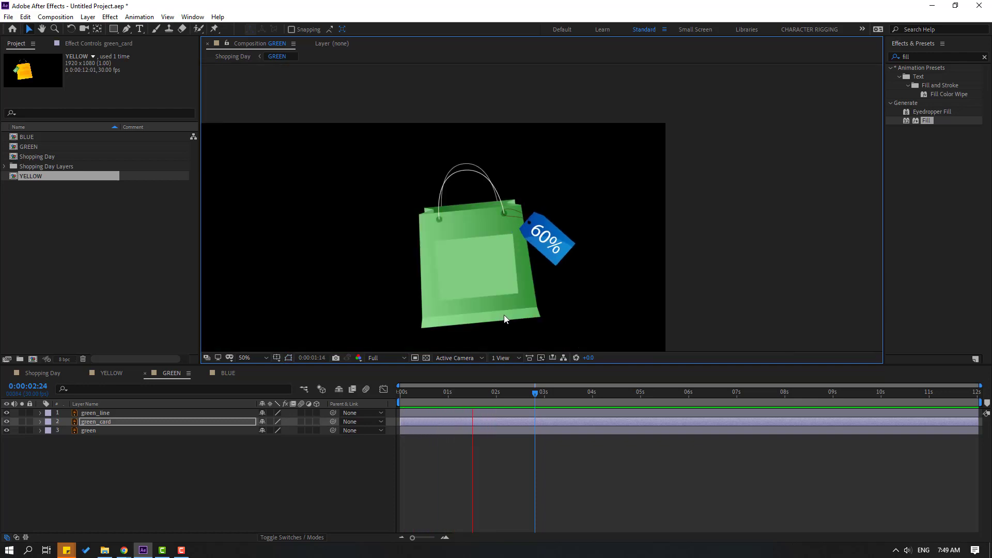
pyautogui.press('space')
# In the YELLOW composition, view the tag's string at 0:00:02:26 and place the yellow_card layer below yellow_line
pyautogui.click(100, 376)
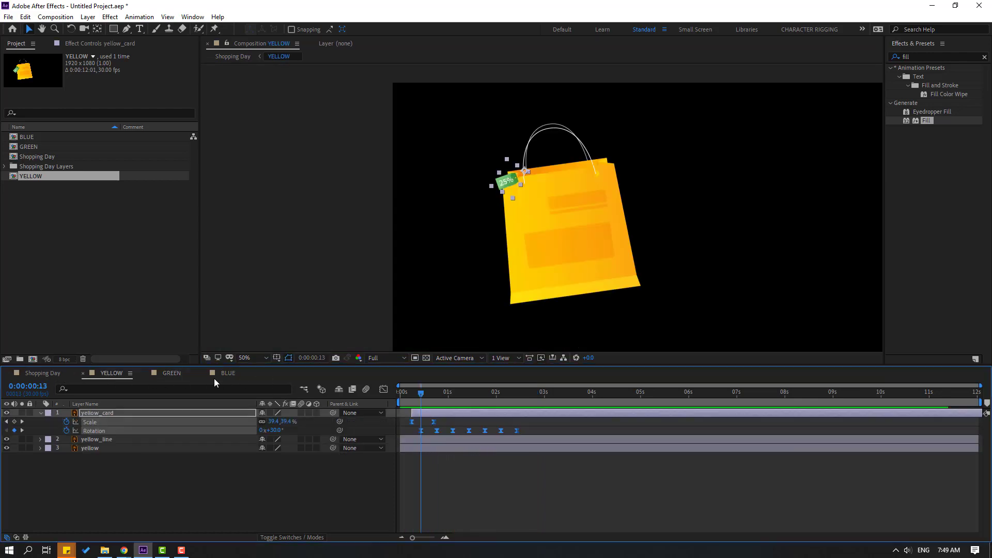
pyautogui.click(95, 412)
pyautogui.scroll(3, 568, 227)
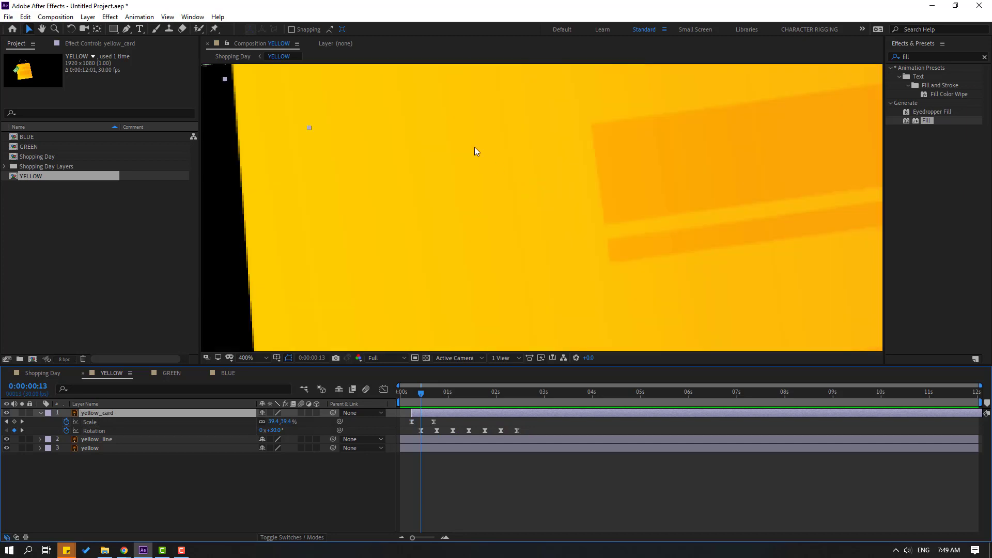
pyautogui.moveTo(474, 147); pyautogui.dragTo(606, 332)
pyautogui.click(538, 393)
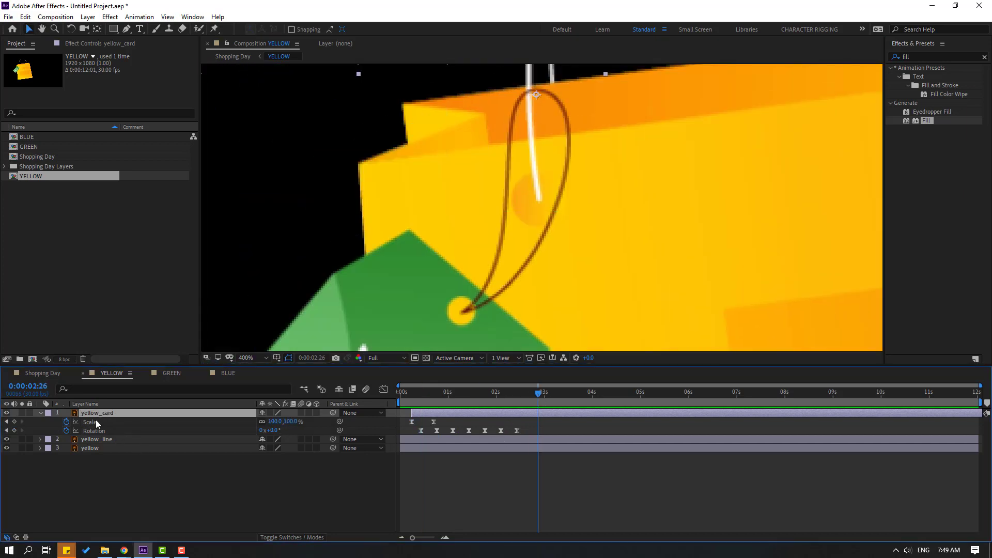
pyautogui.moveTo(98, 413); pyautogui.dragTo(120, 445)
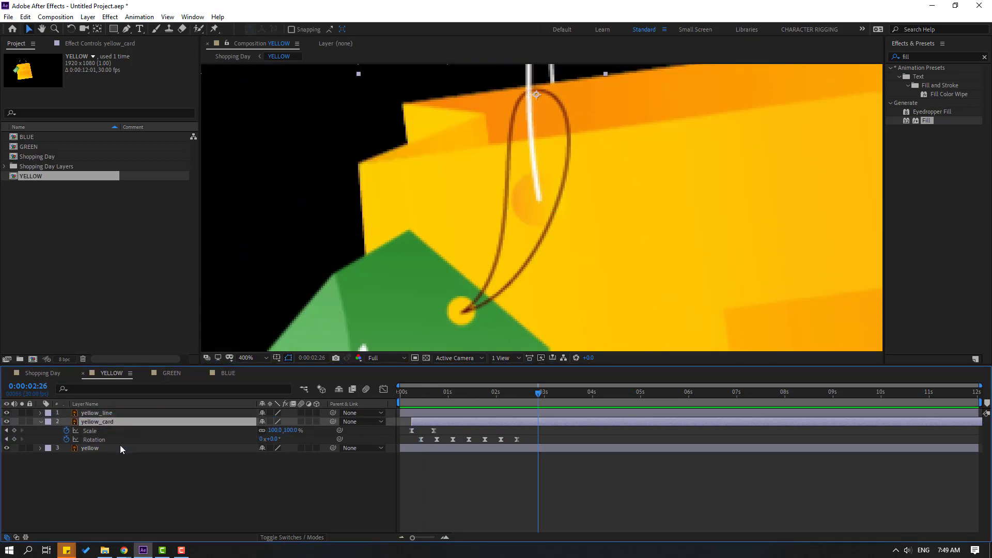
# Move yellow_card down so its string loop hangs at the bag's handle hole, and preview the swing
pyautogui.moveTo(559, 204); pyautogui.dragTo(545, 264)
pyautogui.scroll(-1, 545, 268)
pyautogui.press('space')
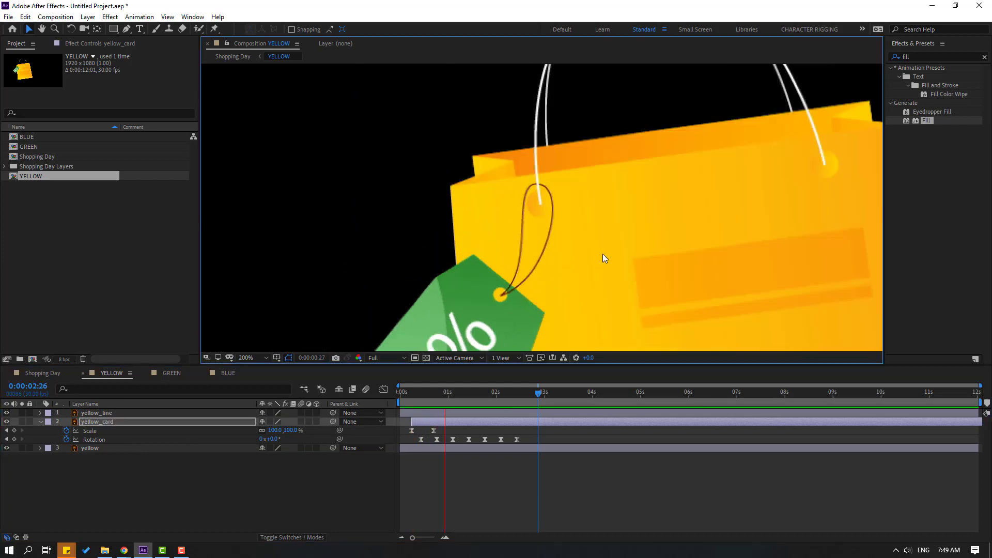
pyautogui.scroll(-1, 603, 254)
# Play the Shopping Day composition to check both discount tags together with the bags' bounce and slide
pyautogui.click(43, 373)
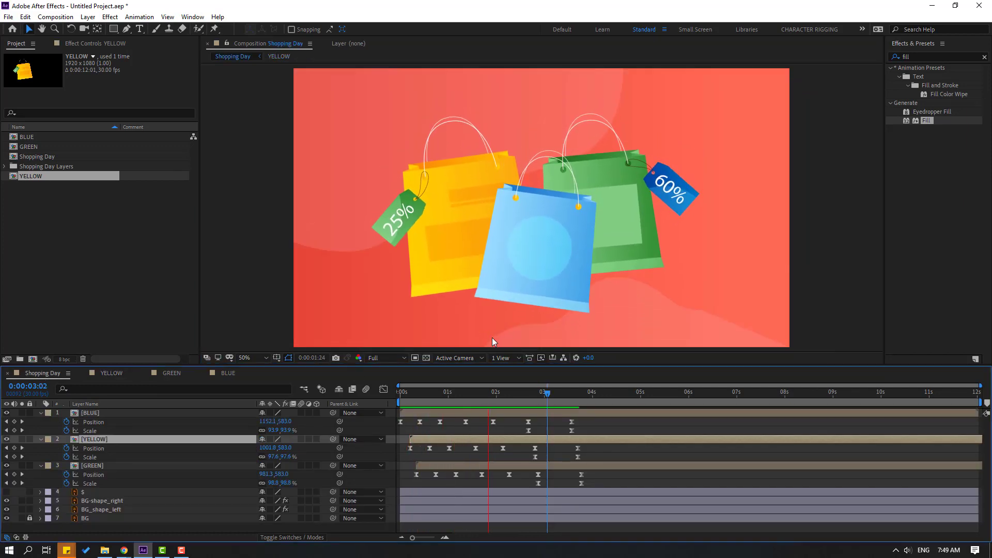
pyautogui.press('space')
pyautogui.press('space')
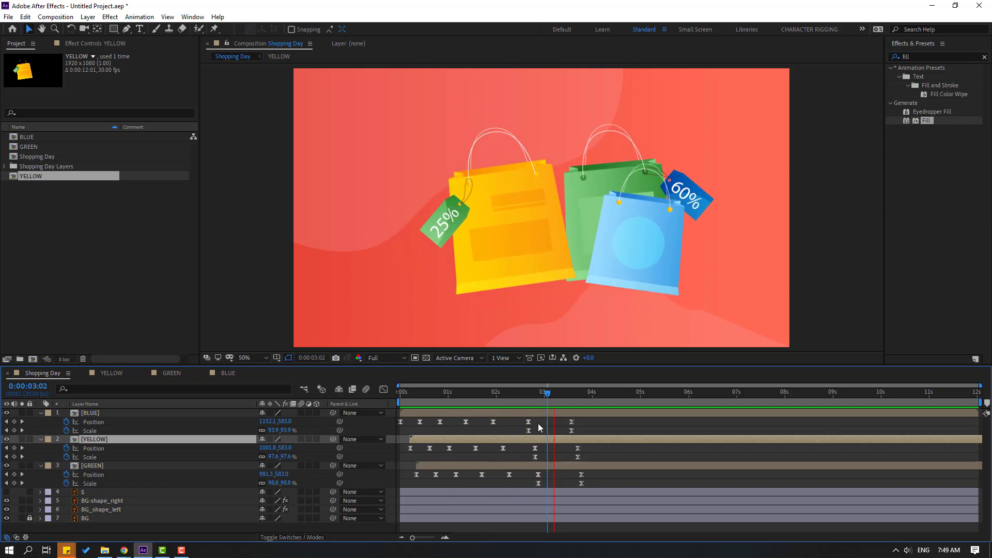
# Move BLUE's slide and shrink keyframes earlier so they begin at about 0:00:02:10
pyautogui.moveTo(494, 394); pyautogui.dragTo(507, 395)
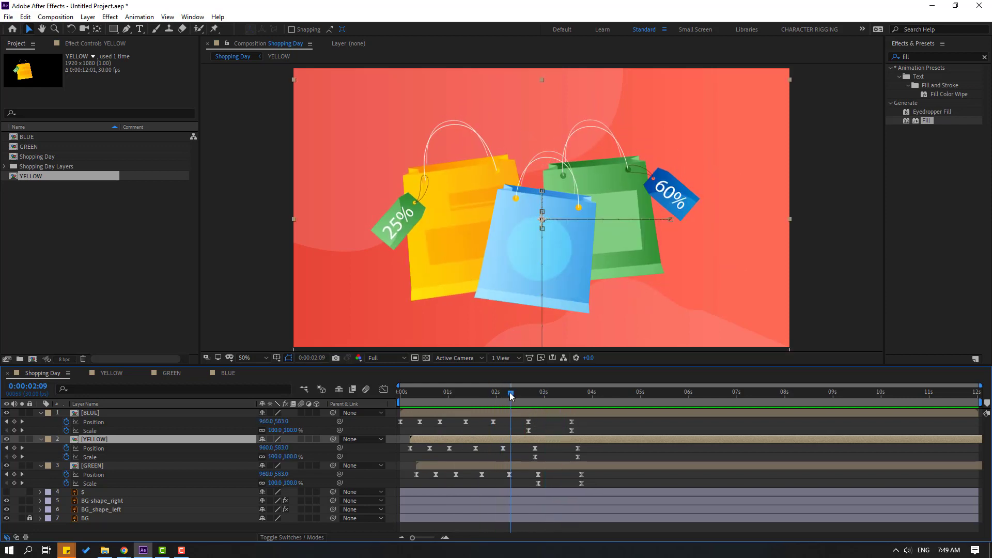
pyautogui.click(577, 412)
pyautogui.moveTo(590, 423); pyautogui.dragTo(511, 433)
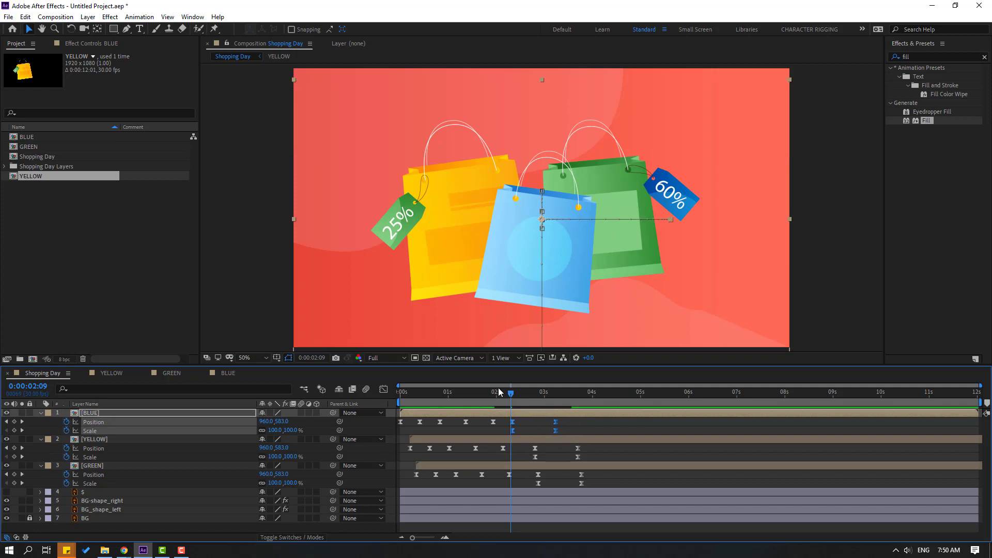
# Move GREEN's and YELLOW's slide and shrink keyframes earlier, to begin shortly after BLUE's at about 0:00:02:17, and preview
pyautogui.moveTo(488, 398); pyautogui.dragTo(530, 402)
pyautogui.click(568, 438)
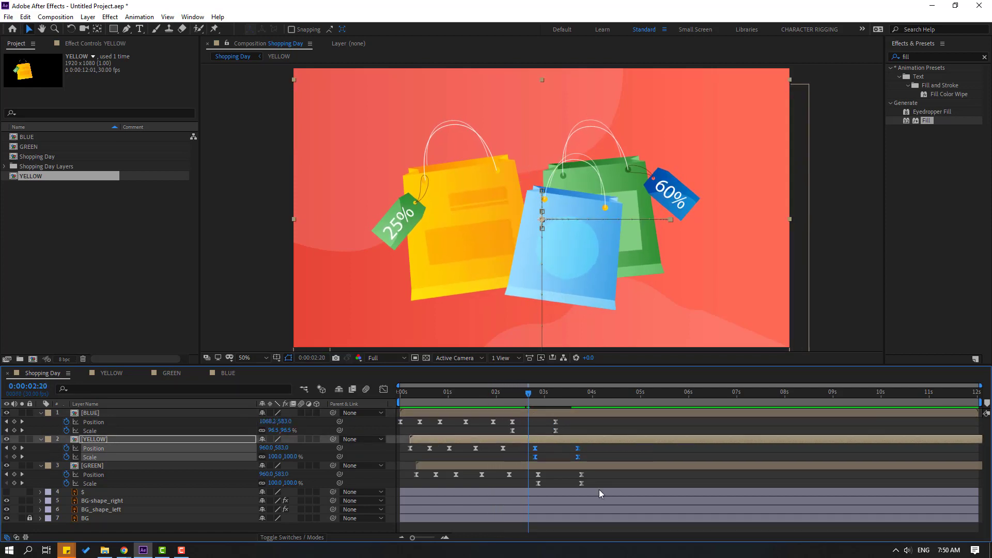
pyautogui.click(600, 489)
pyautogui.moveTo(598, 473); pyautogui.dragTo(522, 484)
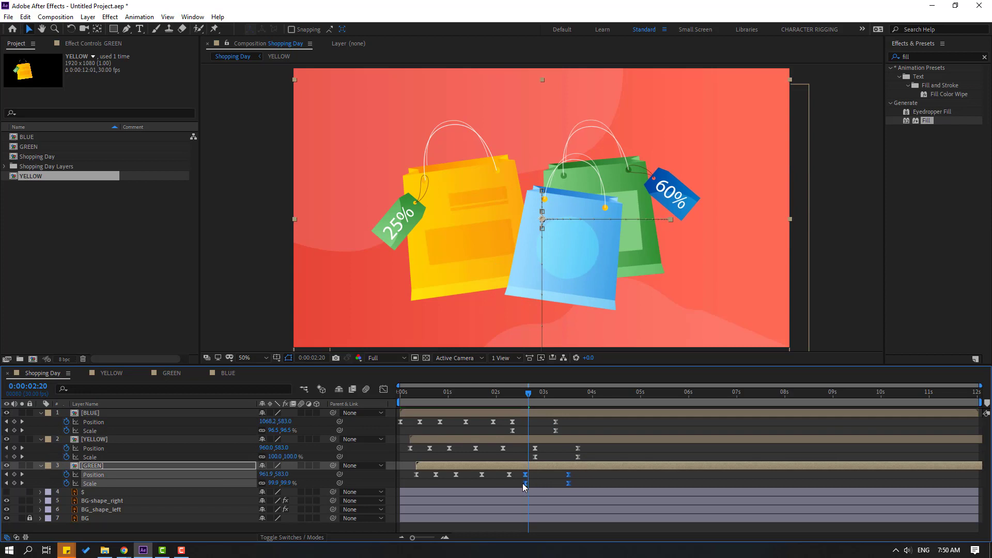
pyautogui.moveTo(591, 449); pyautogui.dragTo(523, 463)
pyautogui.press('space')
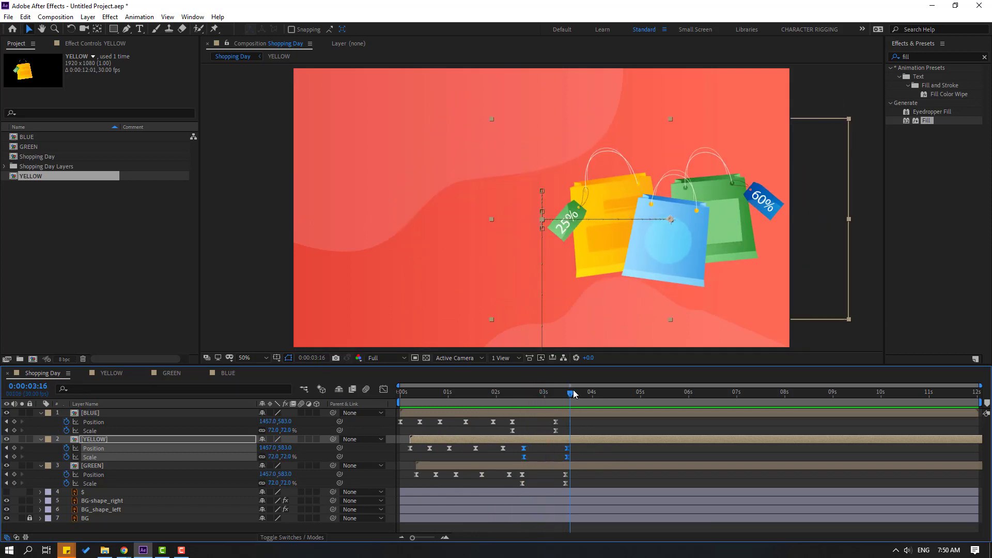
# Delay YELLOW's slide and shrink keyframes to begin at about 0:00:02:23, so it follows the other bags, and preview the slide
pyautogui.press('space')
pyautogui.click(519, 396)
pyautogui.press('space')
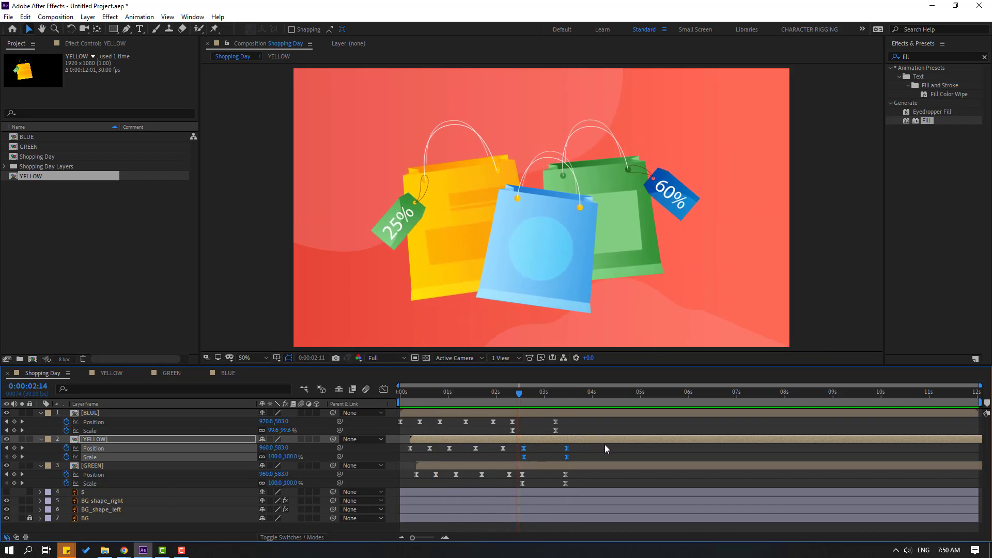
pyautogui.moveTo(524, 394); pyautogui.dragTo(541, 395)
pyautogui.moveTo(579, 448)
pyautogui.mouseDown()
pyautogui.moveTo(518, 461)
pyautogui.moveTo(575, 460)
pyautogui.mouseUp()
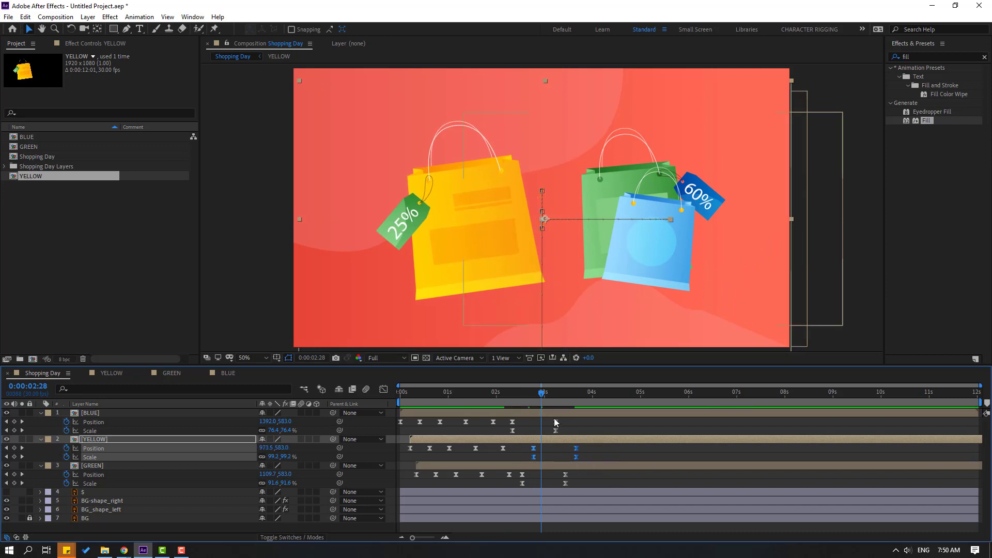
pyautogui.moveTo(541, 394)
pyautogui.mouseDown()
pyautogui.moveTo(520, 390)
pyautogui.moveTo(567, 394)
pyautogui.moveTo(546, 396)
pyautogui.mouseUp()
pyautogui.click(584, 452)
pyautogui.press('space')
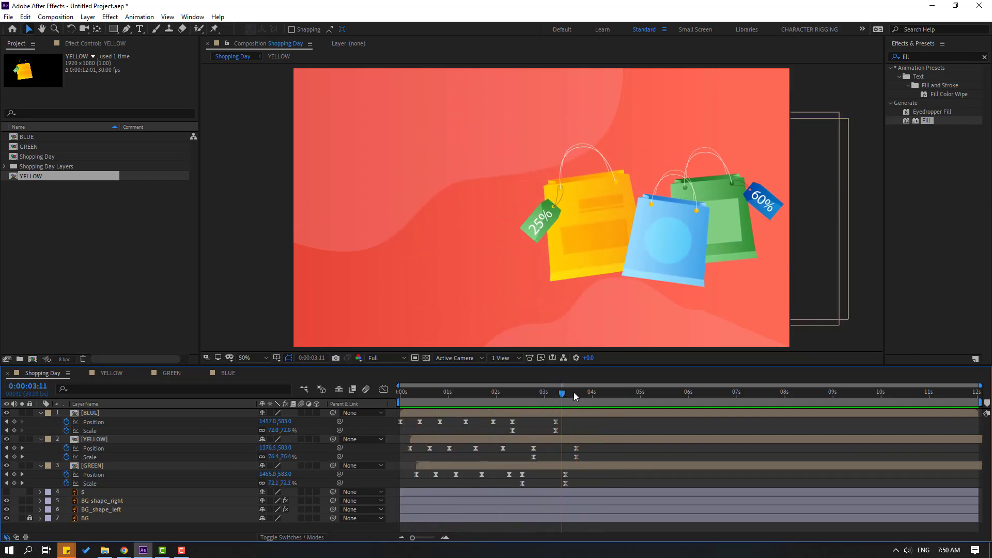
pyautogui.press('space')
# Collapse the properties of the BLUE, YELLOW and GREEN layers
pyautogui.click(41, 414)
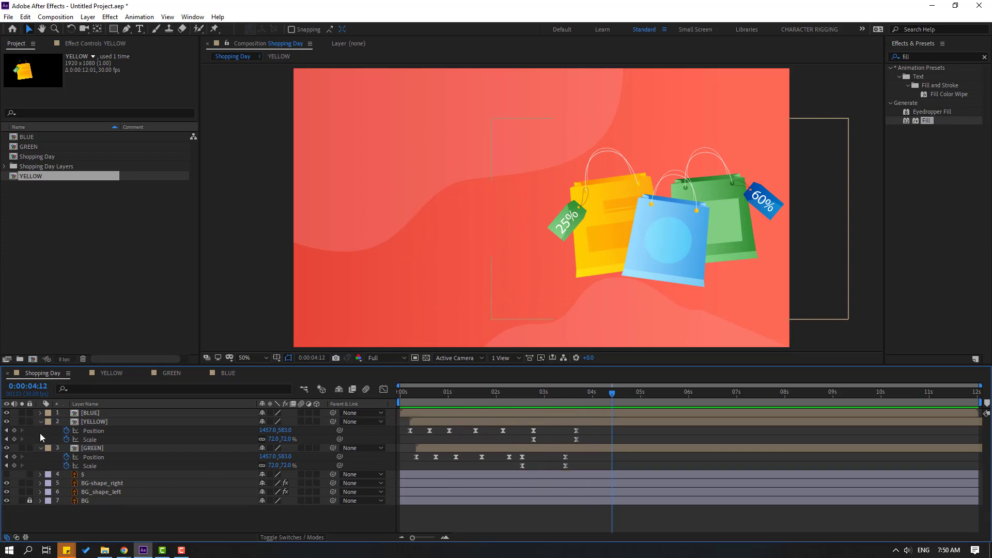
pyautogui.click(39, 422)
pyautogui.click(40, 431)
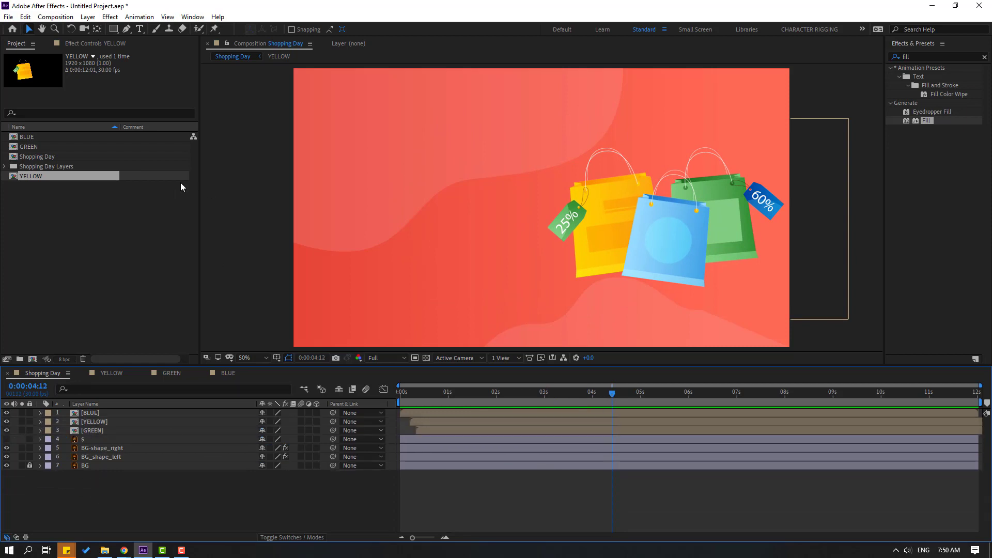
# Create a paragraph text box in the empty area beside the bags and enter SHOPPING and DAY on two lines
pyautogui.click(139, 29)
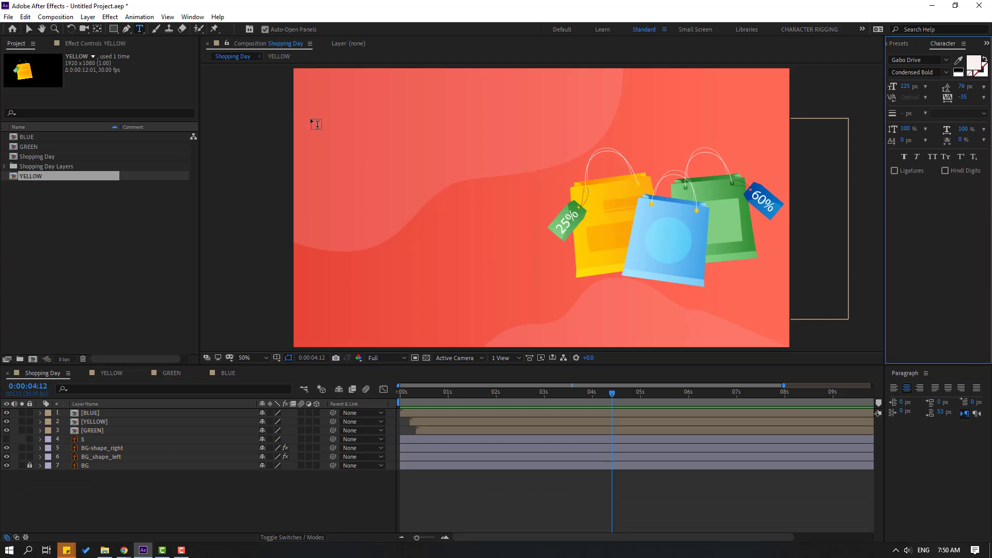
pyautogui.moveTo(311, 115); pyautogui.dragTo(543, 331)
pyautogui.write('S')
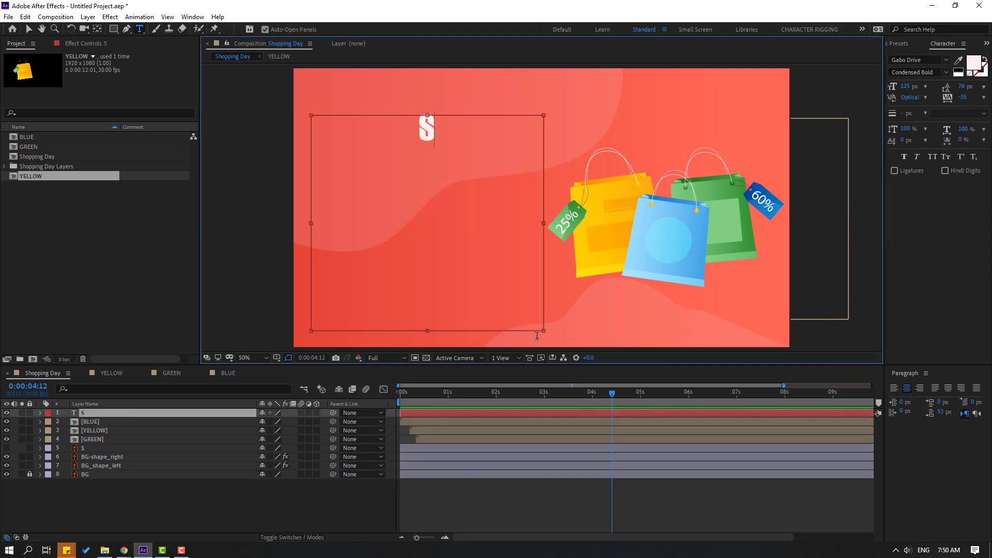
pyautogui.write('HOPPING')
pyautogui.press('Return')
pyautogui.write('D')
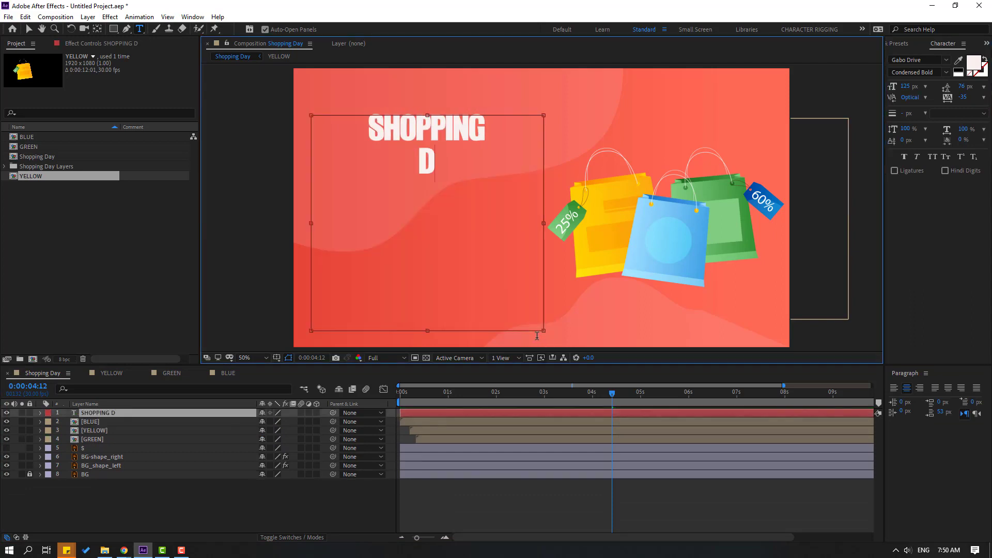
pyautogui.write('AY')
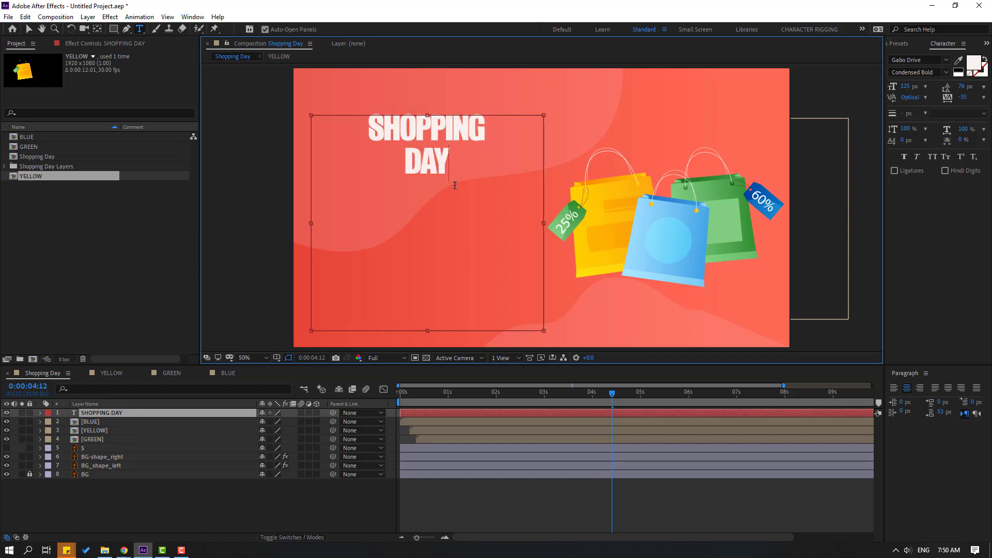
# Set the whole SHOPPING DAY text to 222 px with 171 px leading
pyautogui.hotkey('ctrl', 'a')
pyautogui.moveTo(905, 86); pyautogui.dragTo(480, 216)
pyautogui.click(479, 216)
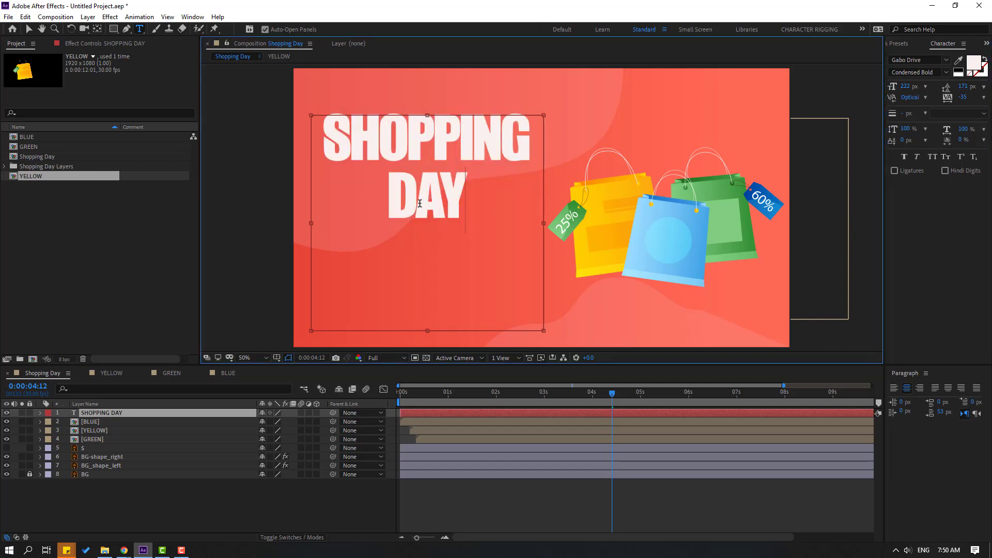
# Enlarge the word DAY to 484 px with 372 px leading, and move the title down to centre it vertically
pyautogui.doubleClick(441, 202)
pyautogui.moveTo(904, 87); pyautogui.dragTo(975, 87)
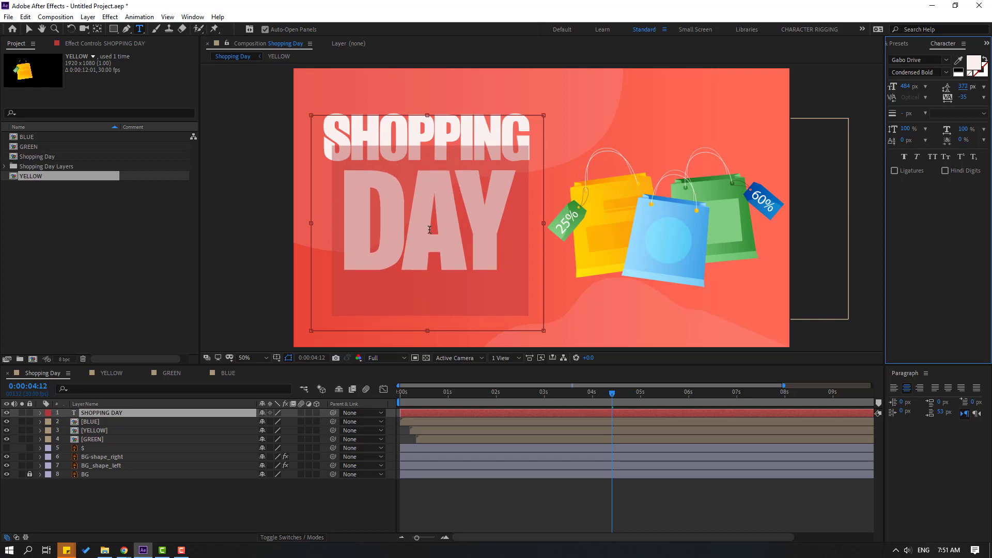
pyautogui.click(427, 231)
pyautogui.click(29, 29)
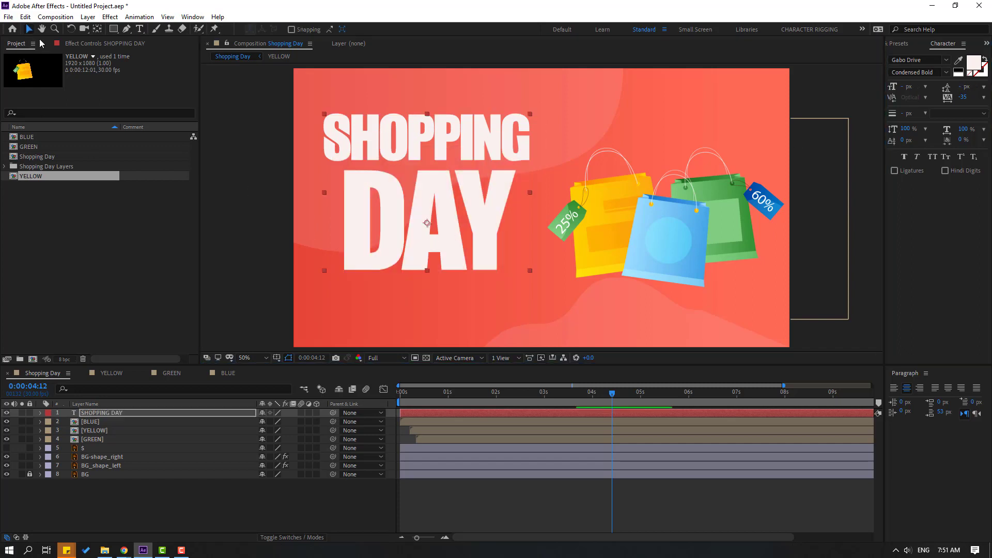
pyautogui.moveTo(437, 198); pyautogui.dragTo(434, 221)
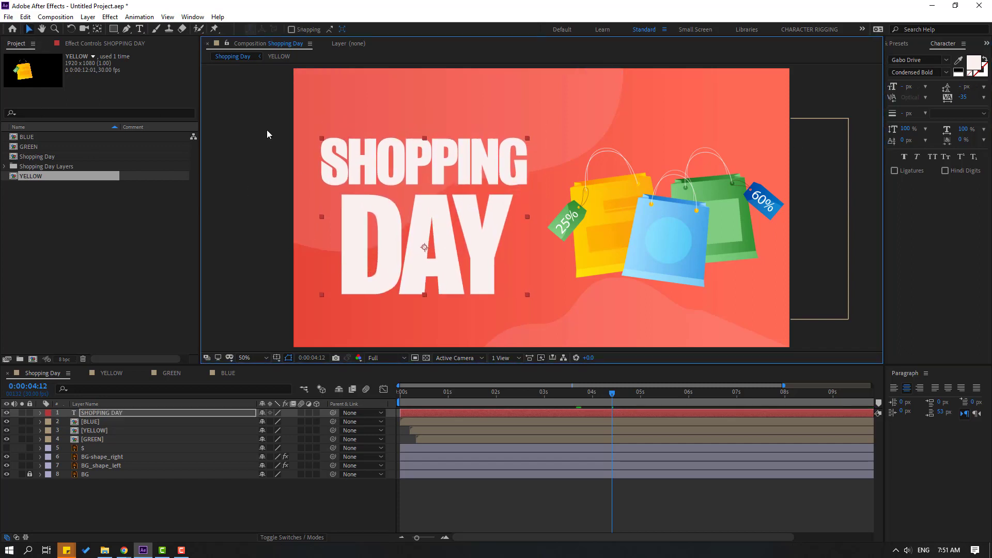
# Open Animation Composer 3 and expand its Starter Presets to the Animate Characters transitions for text layers
pyautogui.click(193, 17)
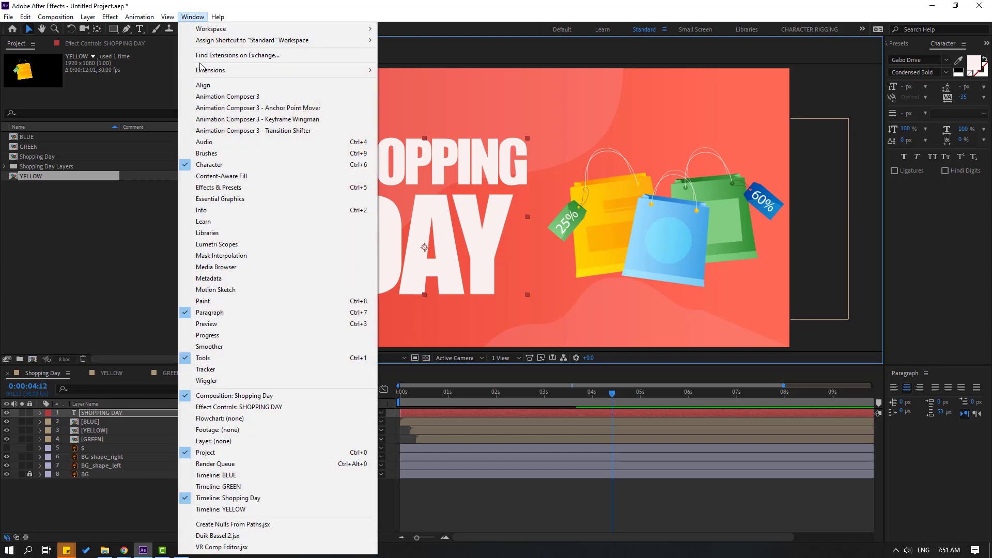
pyautogui.click(212, 100)
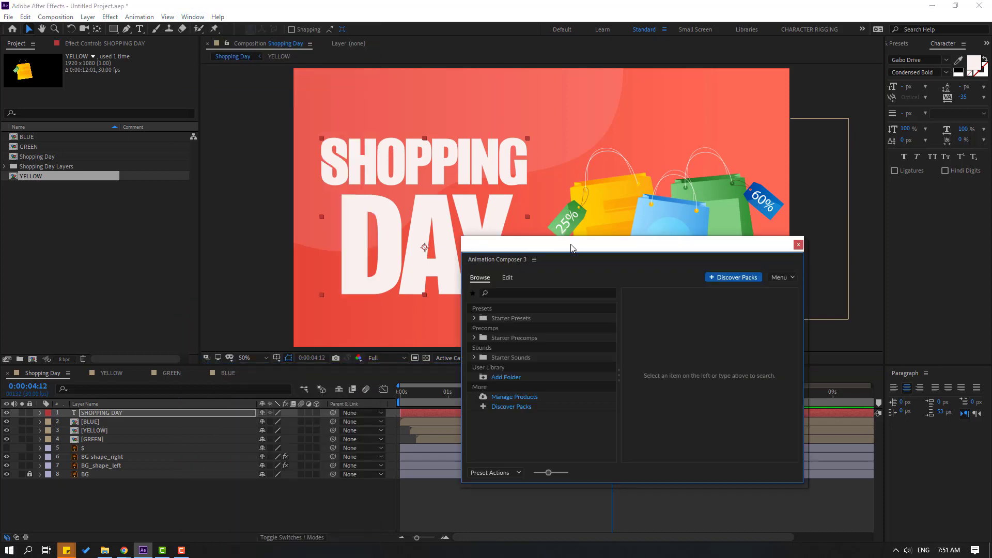
pyautogui.moveTo(571, 248); pyautogui.dragTo(549, 249)
pyautogui.click(451, 321)
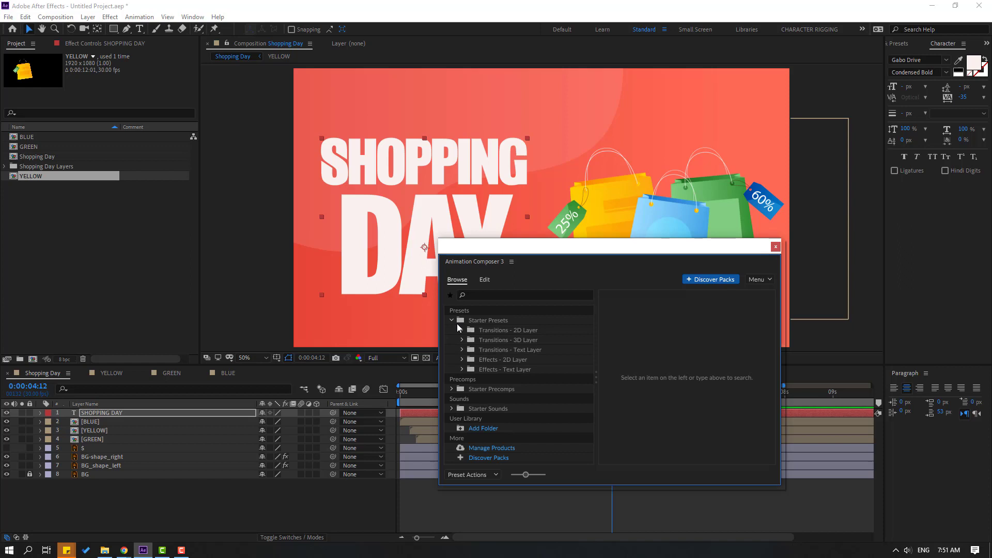
pyautogui.click(462, 350)
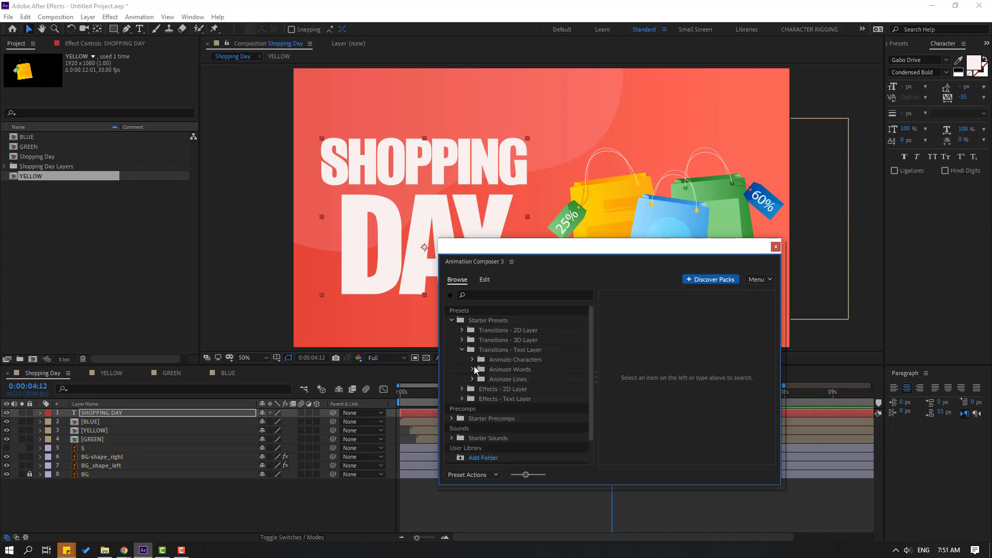
pyautogui.click(472, 360)
# Apply the Bottom variant of Overshoot Position & Scale Characters to SHOPPING DAY as an In animation, and close Animation Composer
pyautogui.click(529, 406)
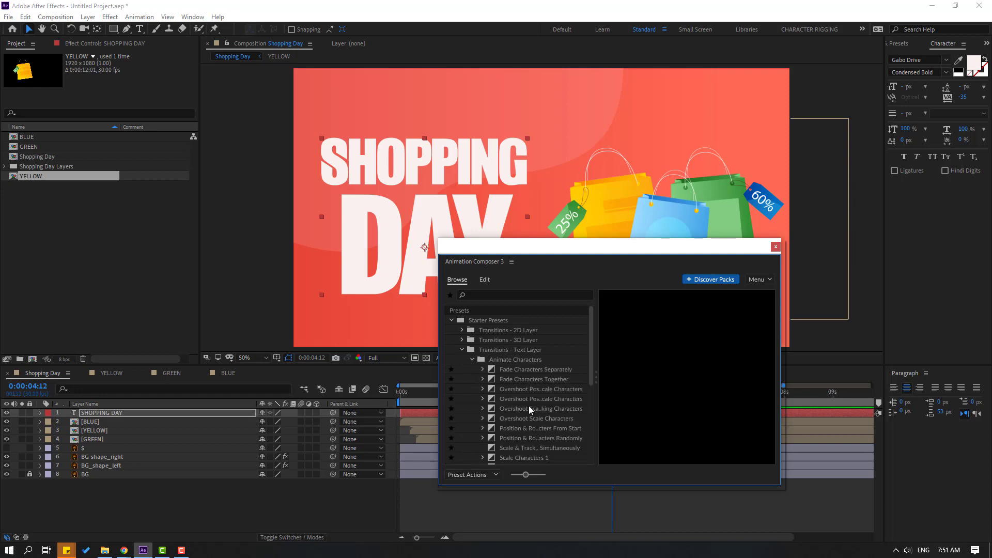
pyautogui.click(519, 419)
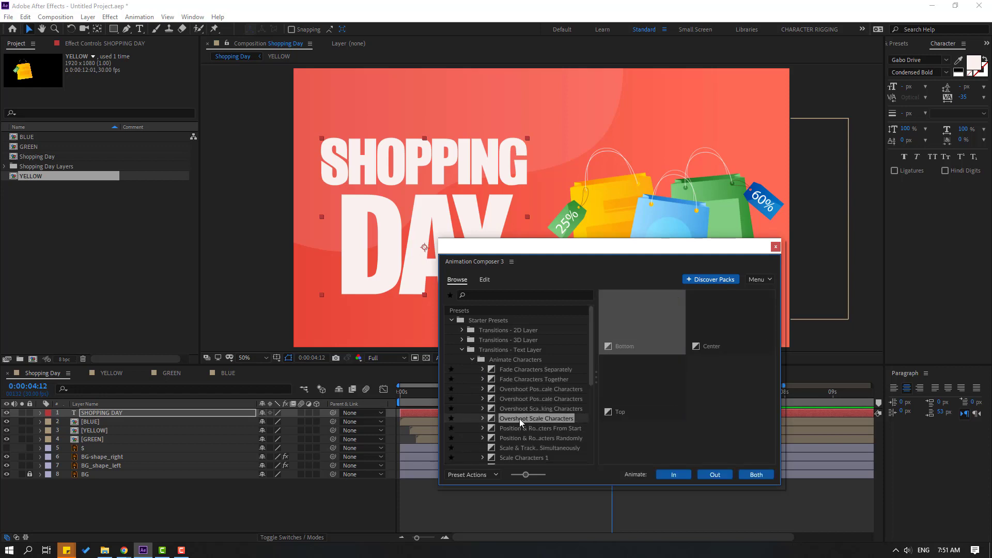
pyautogui.click(524, 401)
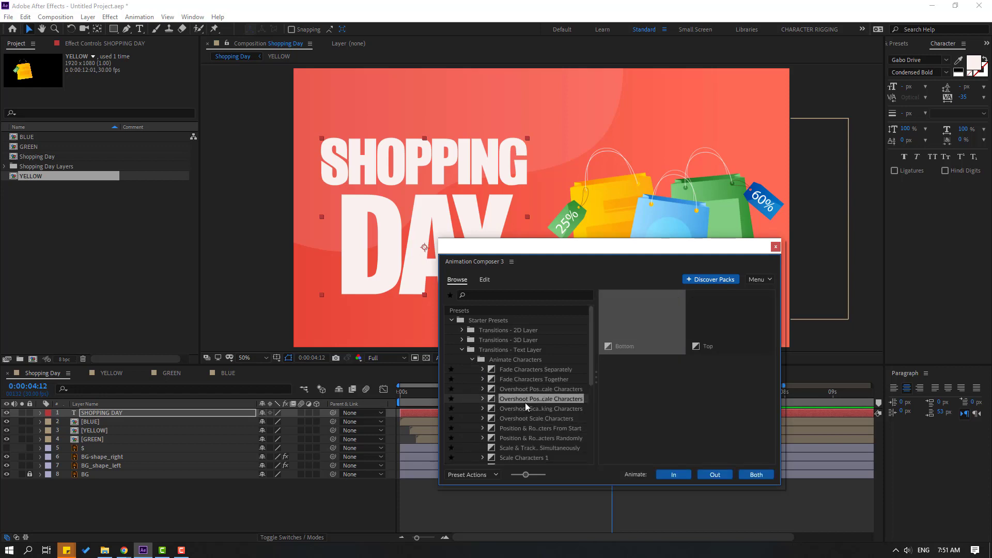
pyautogui.click(666, 476)
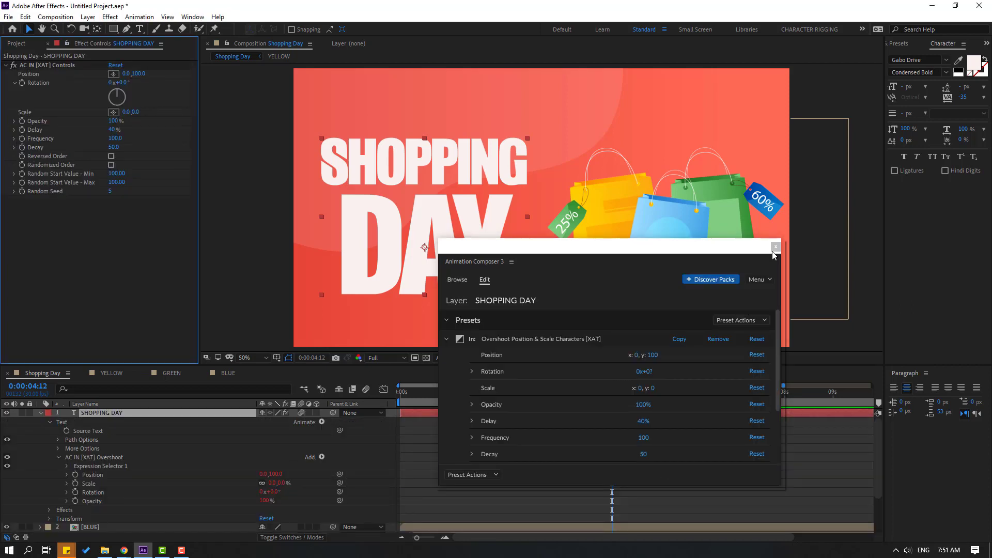
pyautogui.click(775, 247)
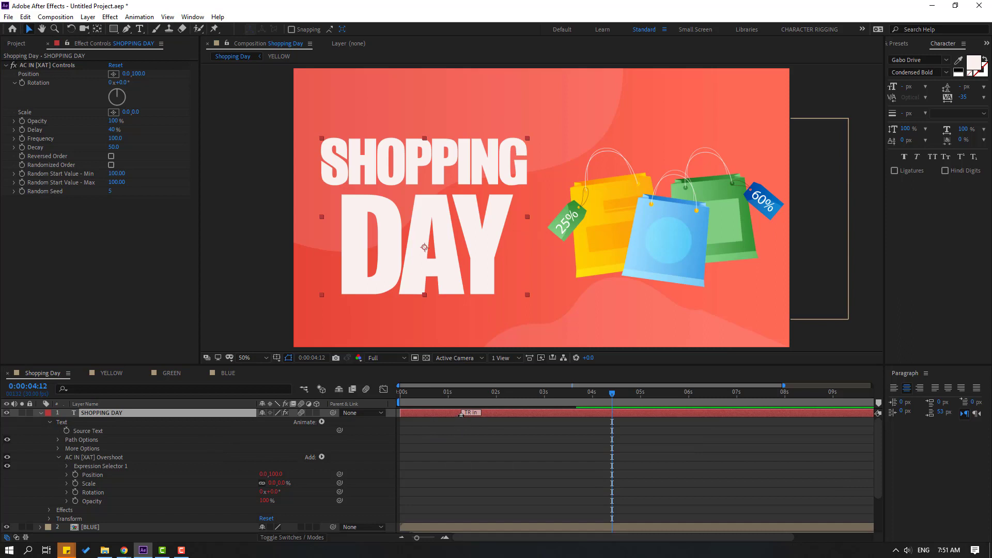
# Move the In transition marker on SHOPPING DAY to about 0:00:01:28 and collapse the layer's properties
pyautogui.moveTo(461, 414); pyautogui.dragTo(493, 413)
pyautogui.click(48, 413)
pyautogui.click(33, 415)
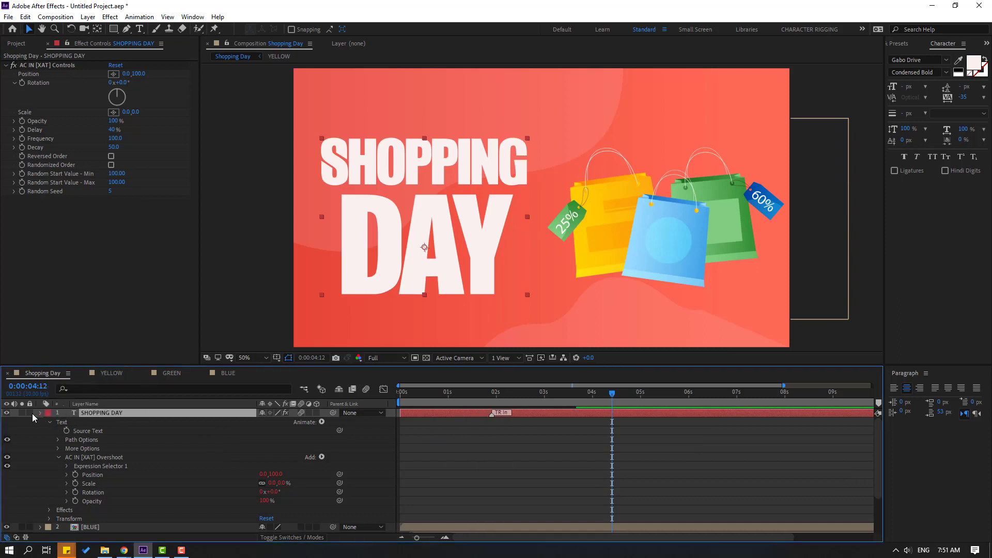
pyautogui.click(40, 413)
# Shift SHOPPING DAY to start at about 0:00:02:25, set its In transition marker at about 0:00:04:07, and preview the timing
pyautogui.moveTo(419, 397); pyautogui.dragTo(531, 410)
pyautogui.moveTo(428, 394)
pyautogui.mouseDown()
pyautogui.moveTo(504, 395)
pyautogui.moveTo(532, 410)
pyautogui.moveTo(525, 395)
pyautogui.moveTo(516, 400)
pyautogui.moveTo(542, 398)
pyautogui.moveTo(564, 413)
pyautogui.moveTo(547, 396)
pyautogui.moveTo(592, 404)
pyautogui.moveTo(550, 415)
pyautogui.mouseUp()
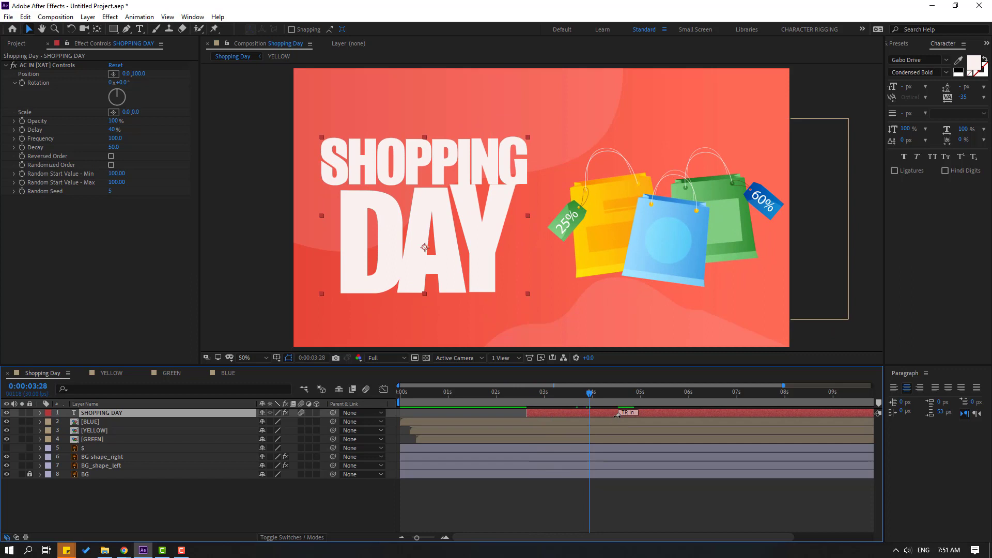
pyautogui.moveTo(617, 415); pyautogui.dragTo(593, 417)
pyautogui.press('space')
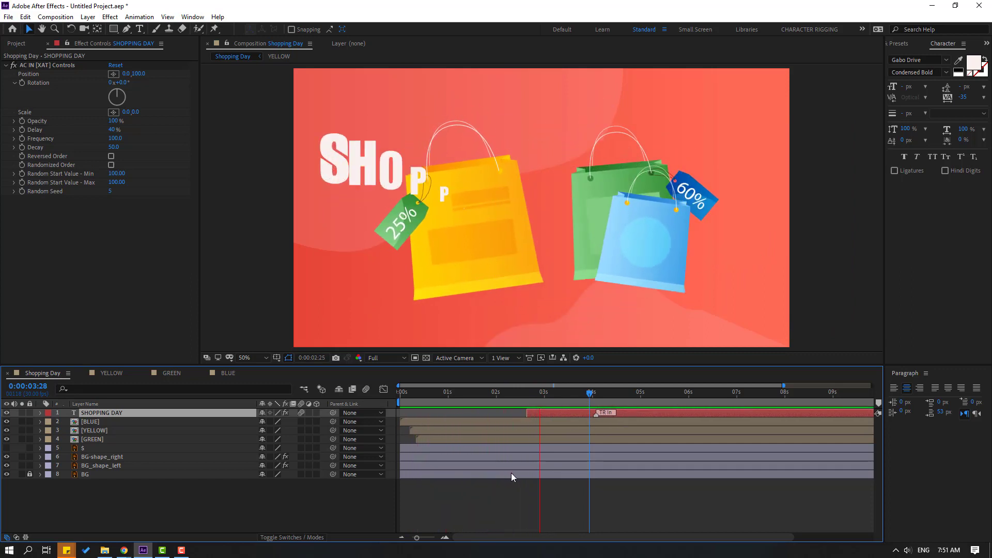
pyautogui.moveTo(528, 394); pyautogui.dragTo(623, 394)
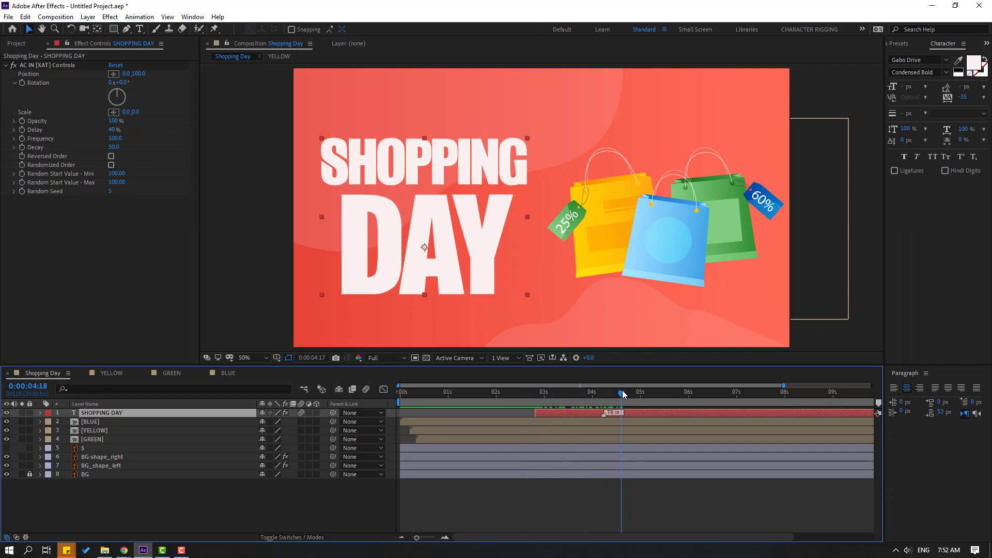
# Find the Wave Warp effect, apply it to the BG-shape_right layer, and solo that layer
pyautogui.click(908, 45)
pyautogui.click(928, 57)
pyautogui.write('wave')
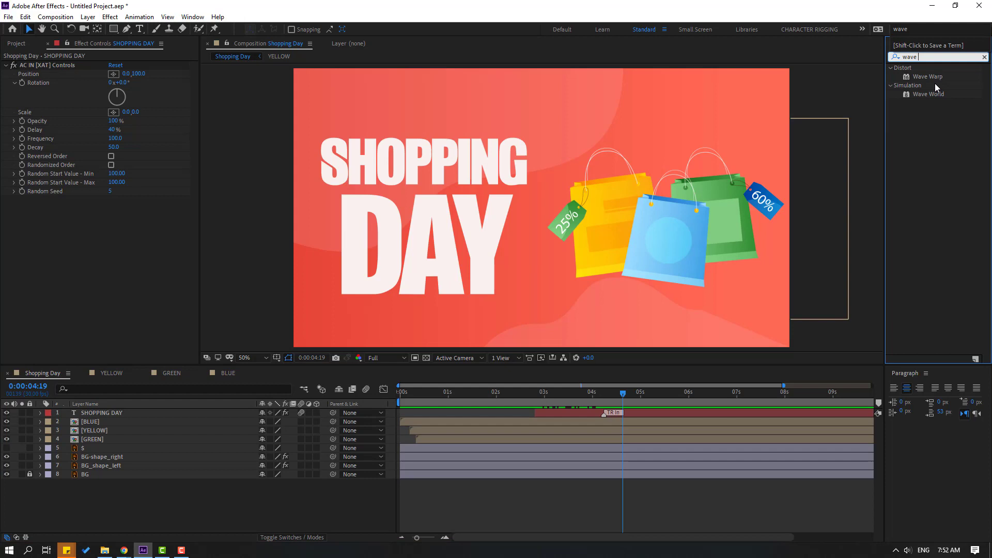
pyautogui.moveTo(928, 77); pyautogui.dragTo(937, 93)
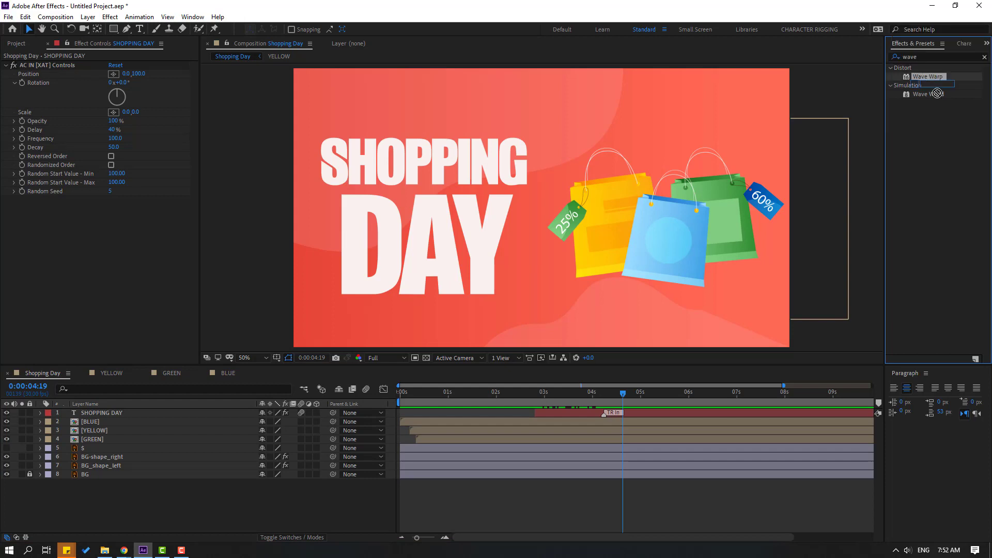
pyautogui.moveTo(105, 470); pyautogui.dragTo(130, 457)
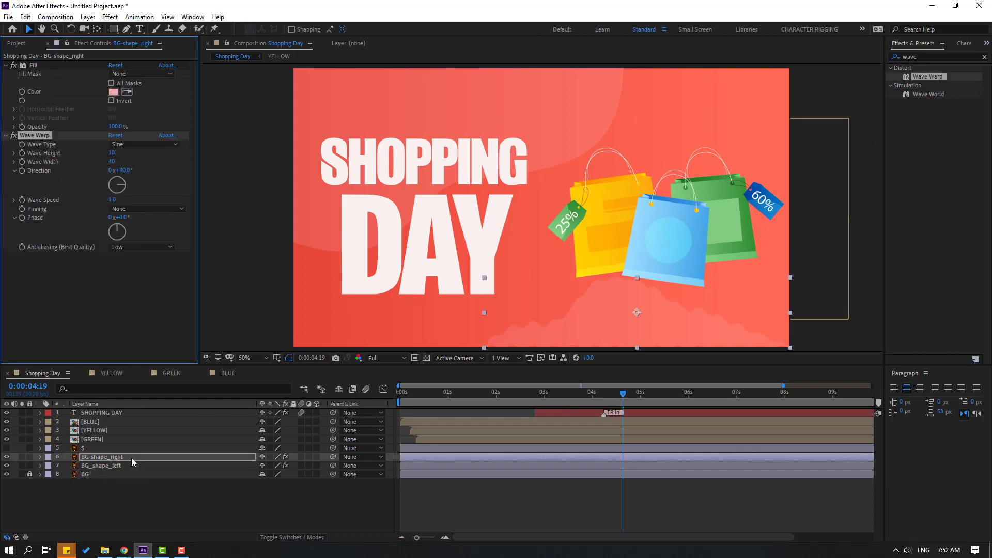
pyautogui.click(21, 457)
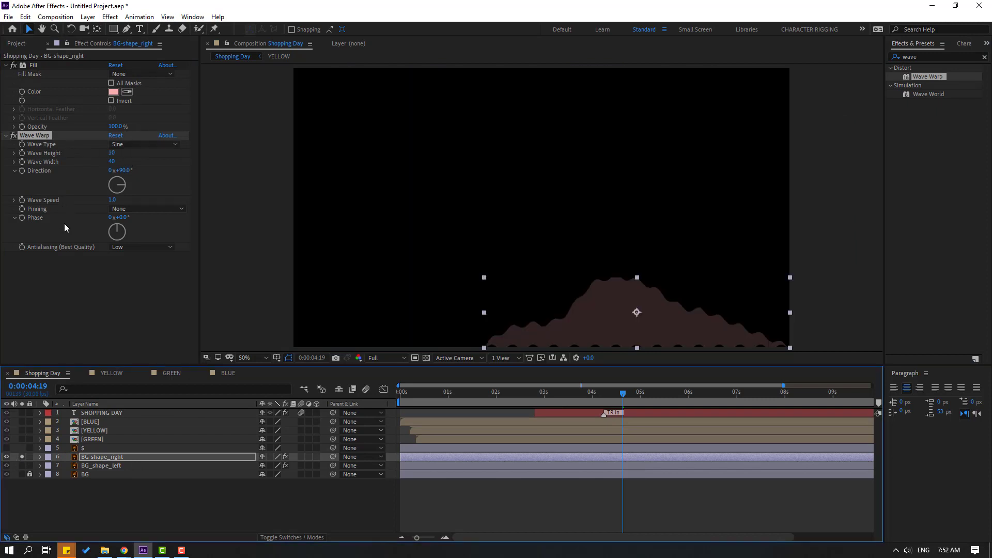
# Set the Wave Warp on BG-shape_right to All Edges pinning with a Wave Width of 121, and preview the wave motion
pyautogui.click(125, 209)
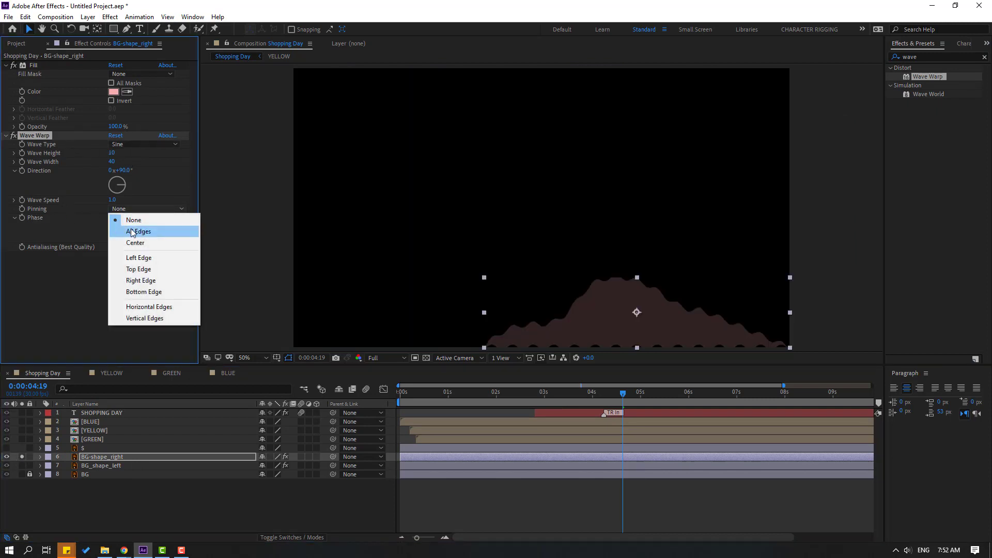
pyautogui.click(134, 232)
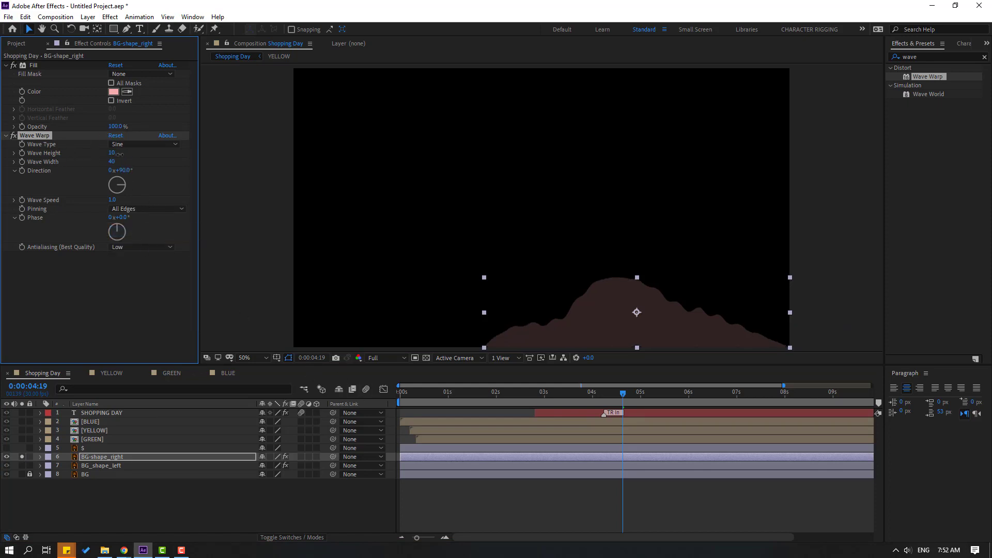
pyautogui.moveTo(120, 154); pyautogui.dragTo(144, 154)
pyautogui.hotkey('ctrl', 'z')
pyautogui.moveTo(147, 162); pyautogui.dragTo(176, 161)
pyautogui.press('space')
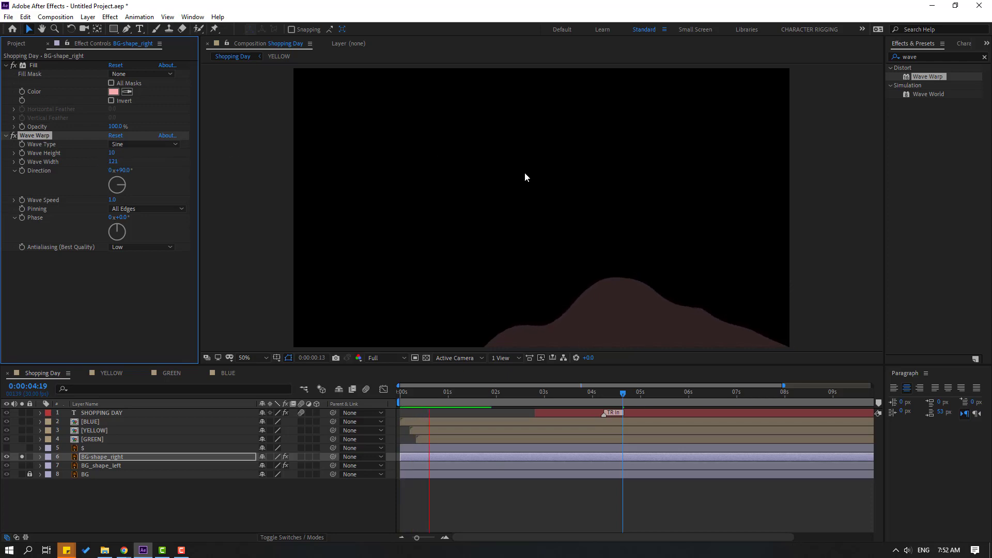
pyautogui.click(494, 394)
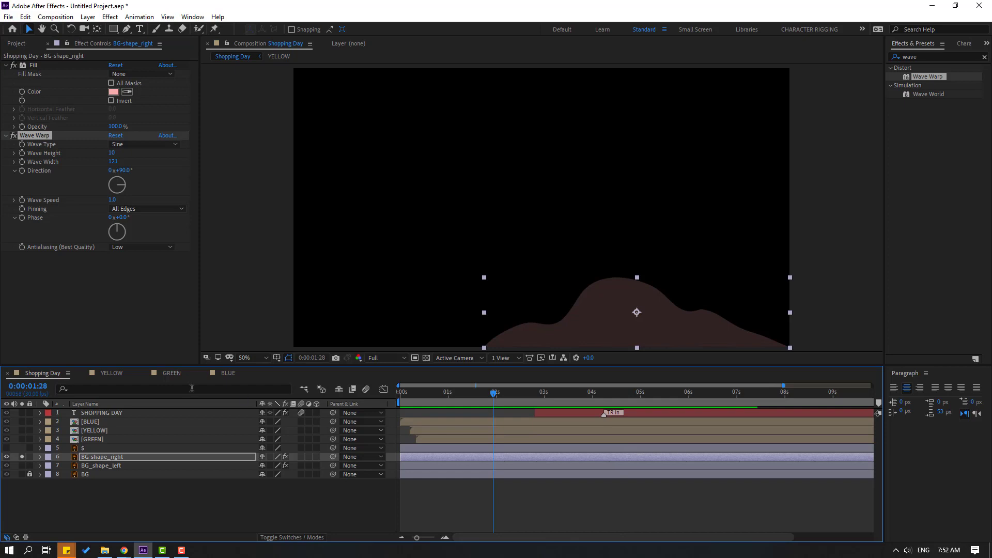
# Turn off solo for BG-shape_right and preview the full scene with all layers
pyautogui.click(26, 463)
pyautogui.press('space')
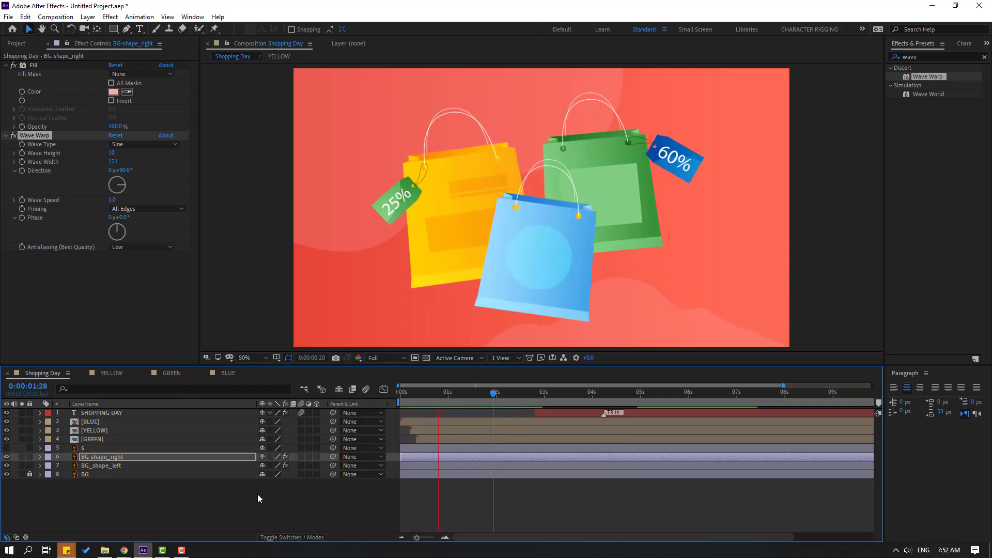
pyautogui.press('space')
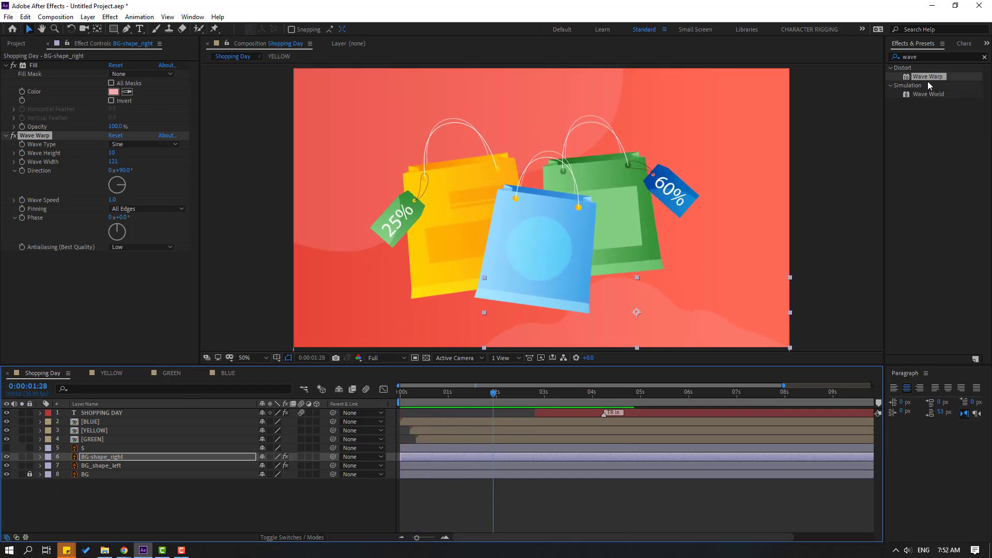
# Apply Wave Warp to the BG_shape_left layer with Pinning set to All Edges, and solo that layer
pyautogui.moveTo(925, 76); pyautogui.dragTo(104, 470)
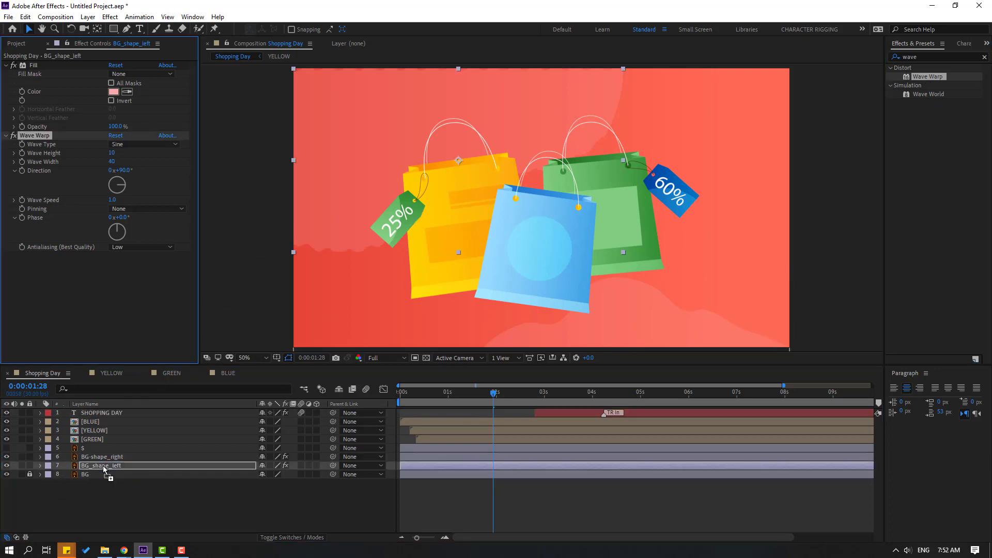
pyautogui.click(137, 209)
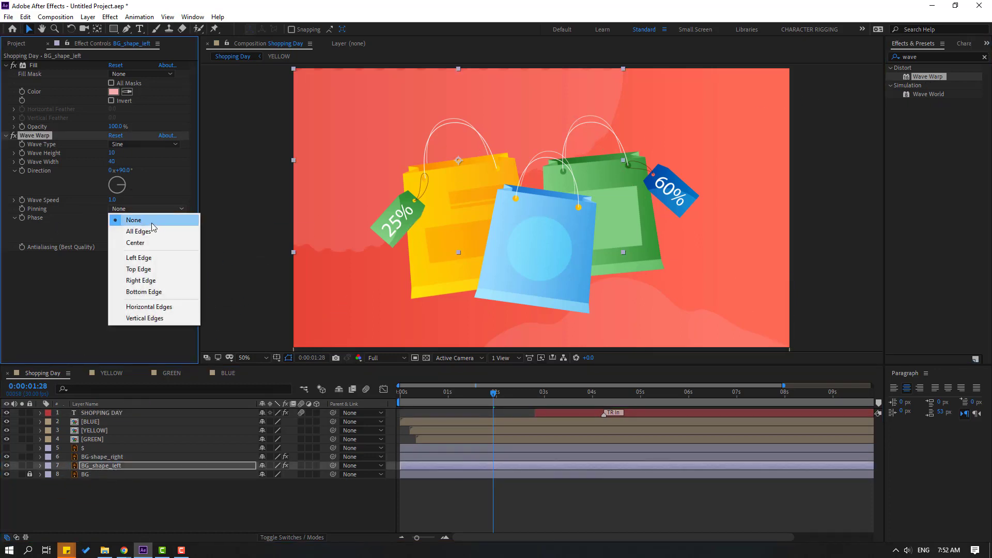
pyautogui.click(125, 234)
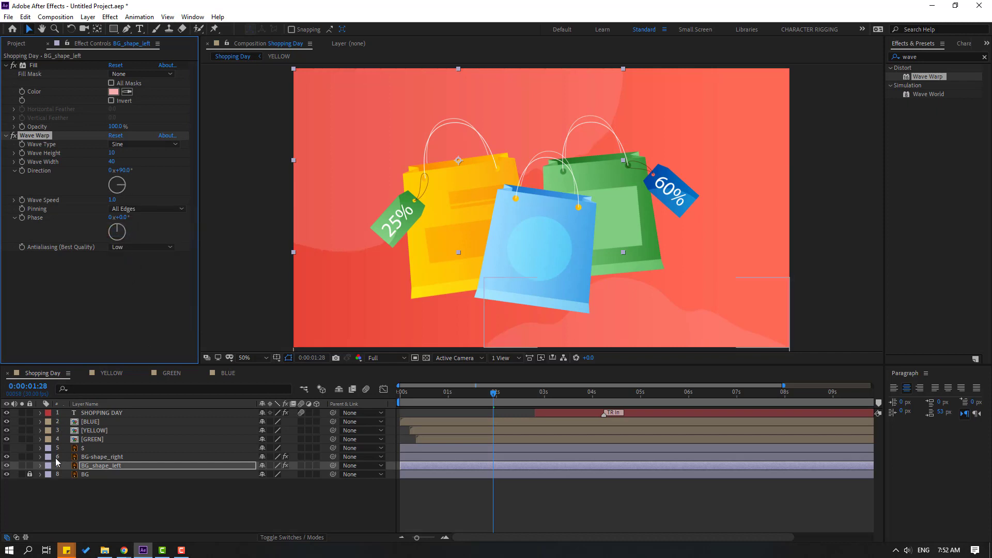
pyautogui.click(22, 466)
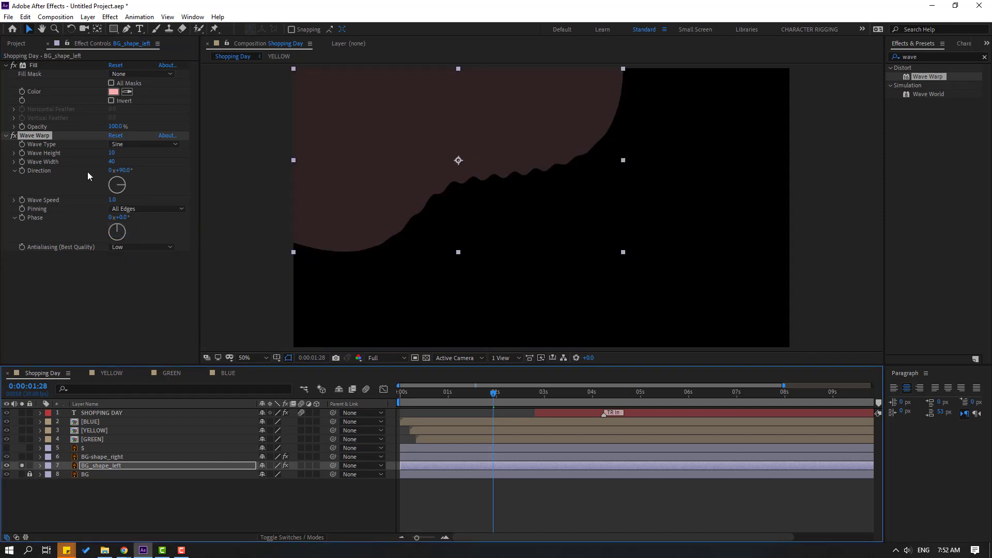
# Set the Wave Warp on BG_shape_left to a Wave Width of 102 and a Wave Height of 29, previewing the motion
pyautogui.moveTo(114, 165); pyautogui.dragTo(155, 162)
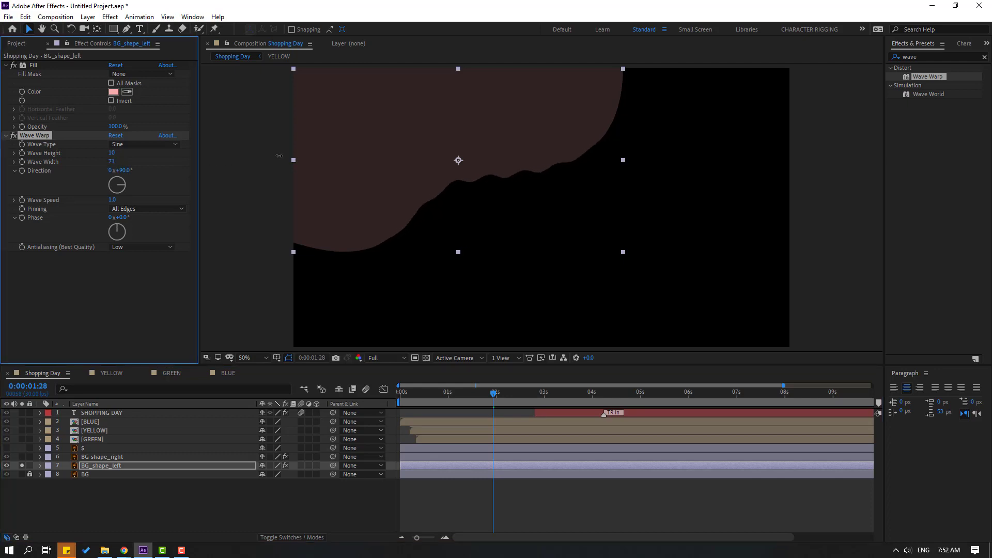
pyautogui.moveTo(279, 156); pyautogui.dragTo(405, 158)
pyautogui.press('space')
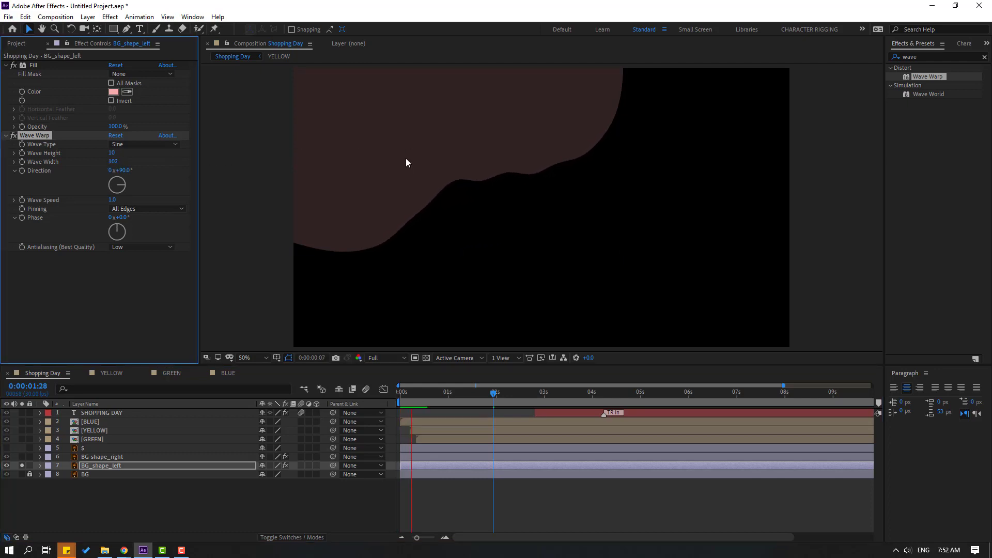
pyautogui.press('space')
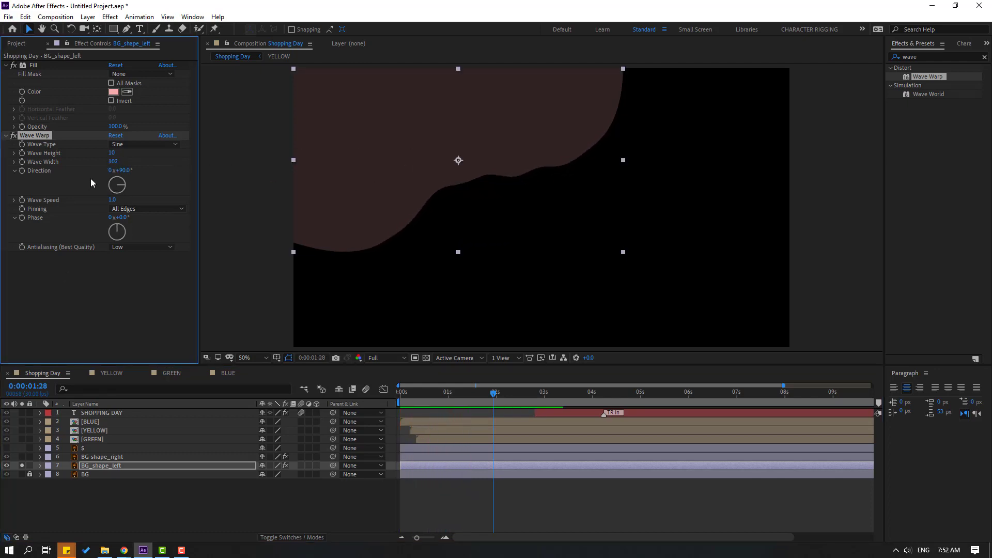
pyautogui.moveTo(115, 152); pyautogui.dragTo(121, 152)
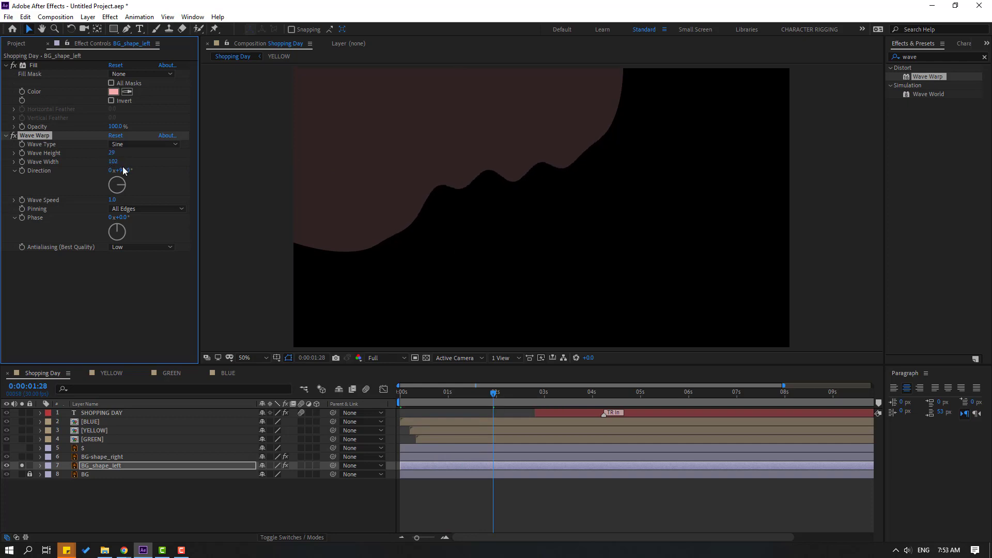
pyautogui.press('space')
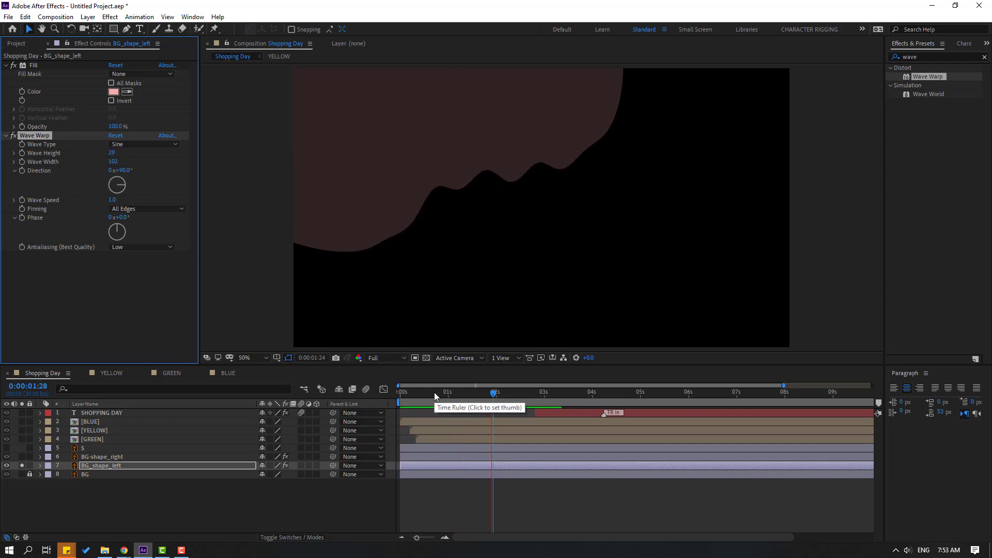